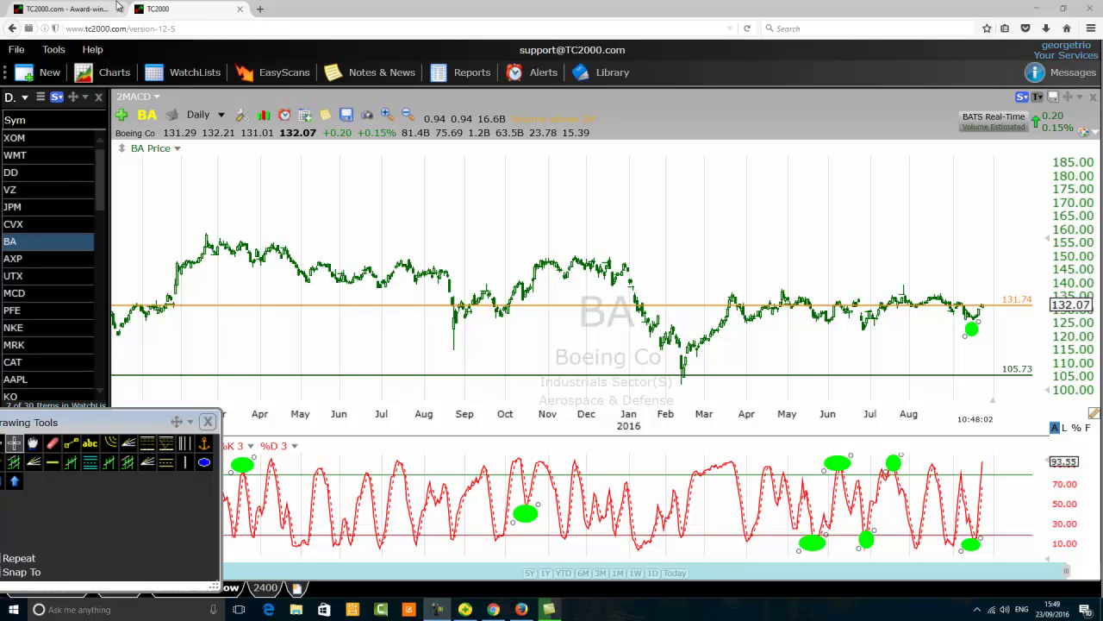
Step: Move the Drawing Tools palette clear of the BA price chart
mouse_move(108, 421)
left_mouse_down()
mouse_move(111, 601)
mouse_move(110, 545)
left_mouse_up()
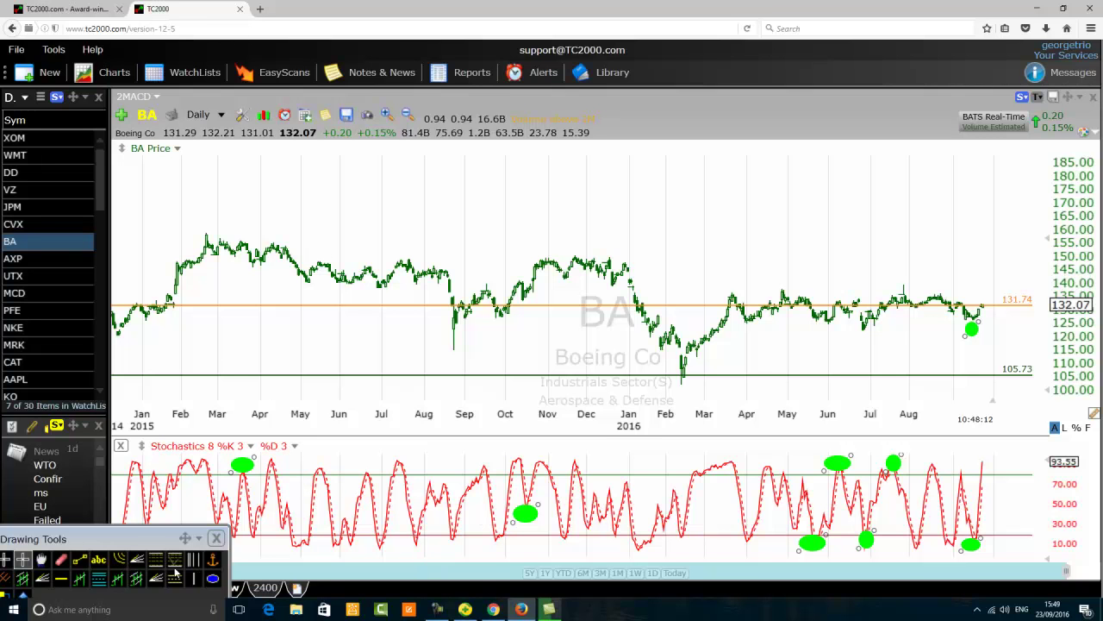
mouse_move(116, 548)
left_mouse_down()
mouse_move(296, 531)
mouse_move(444, 448)
mouse_move(481, 366)
mouse_move(434, 330)
left_mouse_up()
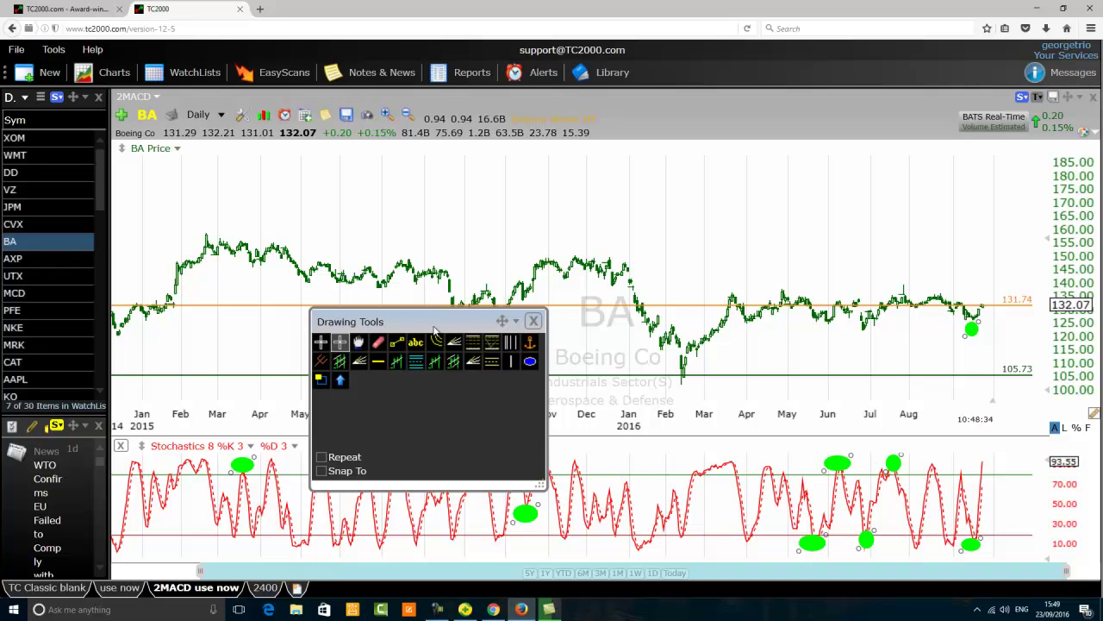
mouse_move(435, 331)
left_mouse_down()
mouse_move(309, 399)
mouse_move(395, 458)
mouse_move(425, 350)
mouse_move(419, 331)
left_mouse_up()
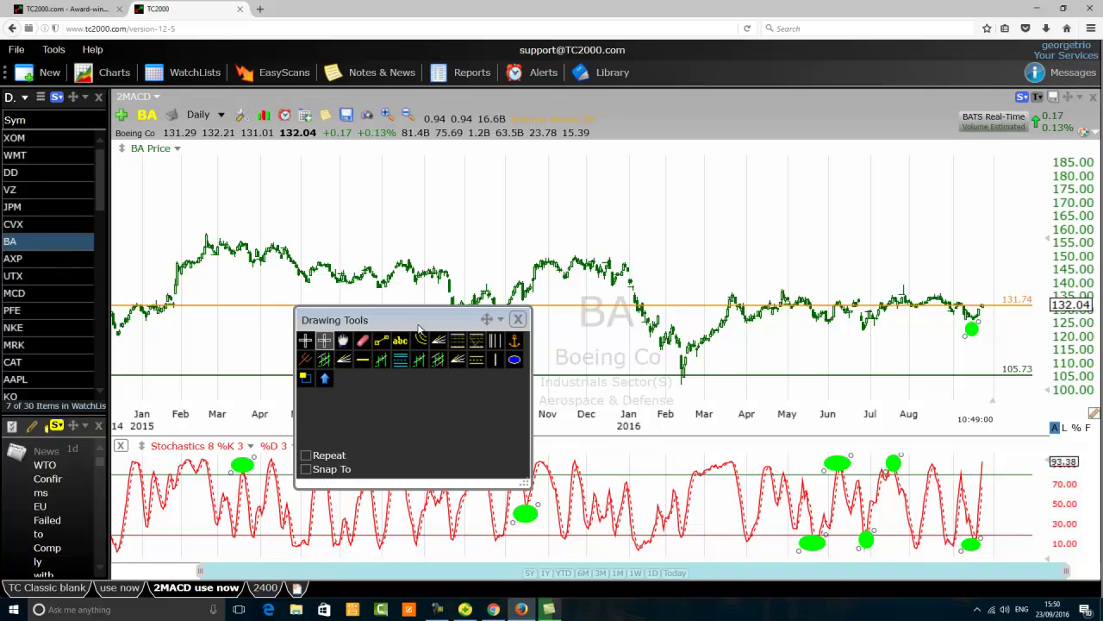
left_click_drag(419, 328, 388, 575)
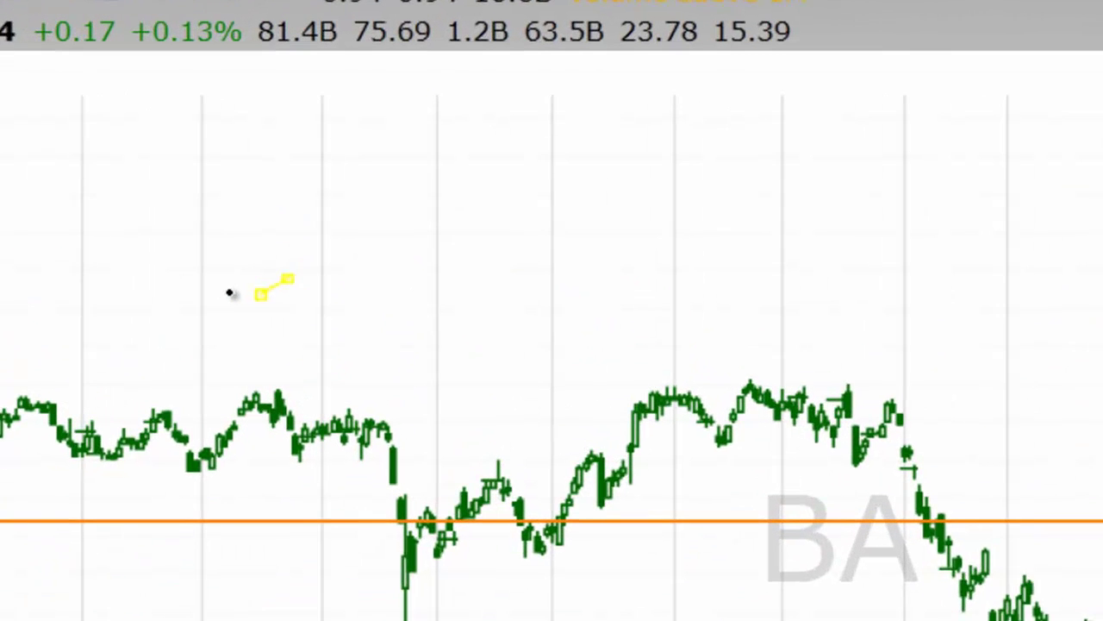
Step: Draw a down-up-down zigzag of three connected trend lines above the mid-2015 prices, falling from about 178 to about 149
left_click_drag(346, 239, 385, 220)
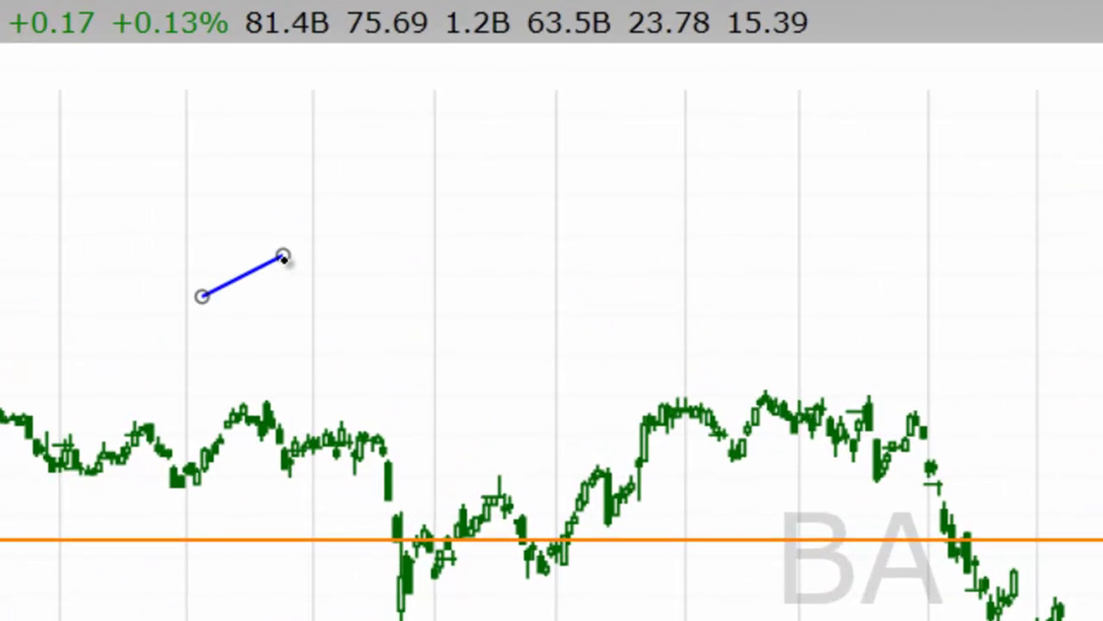
left_click_drag(284, 257, 312, 377)
left_click_drag(202, 297, 109, 166)
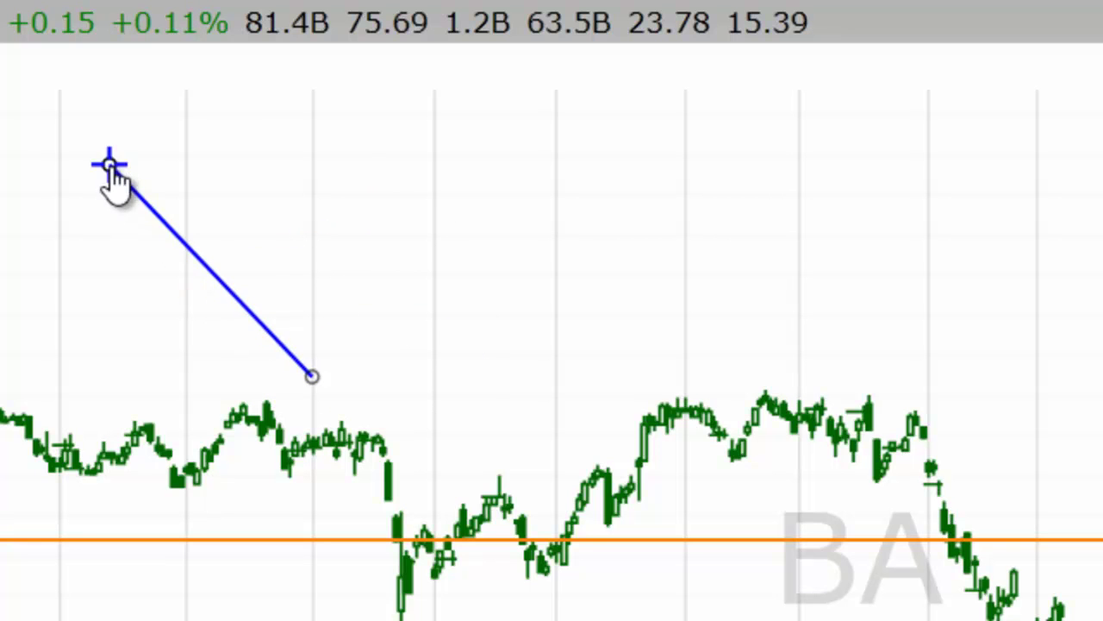
left_click_drag(312, 379, 237, 321)
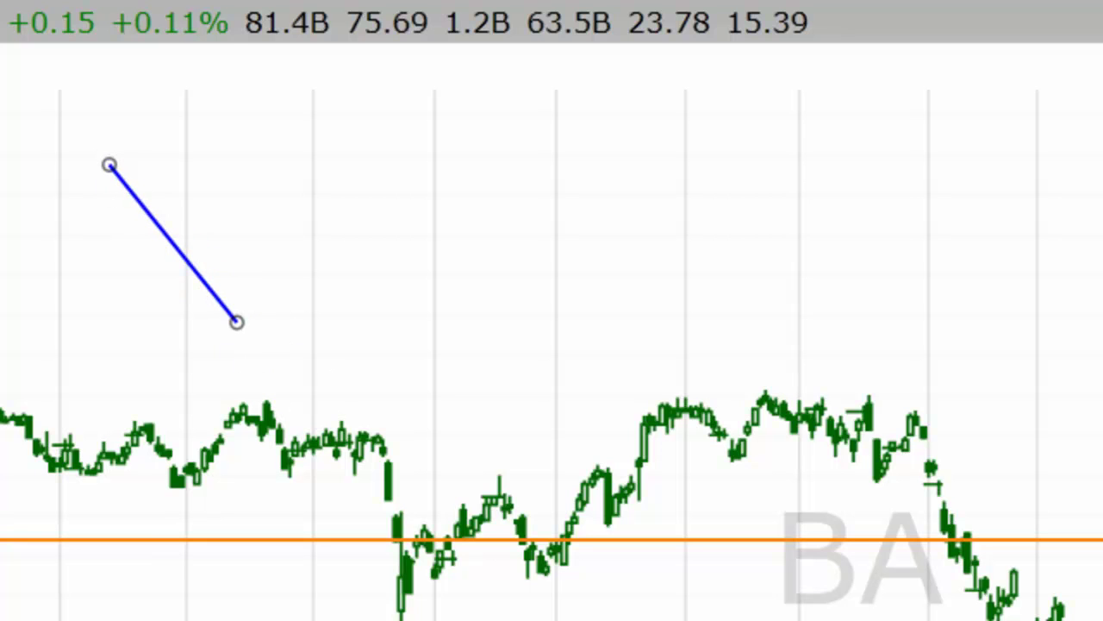
left_click_drag(236, 321, 314, 235)
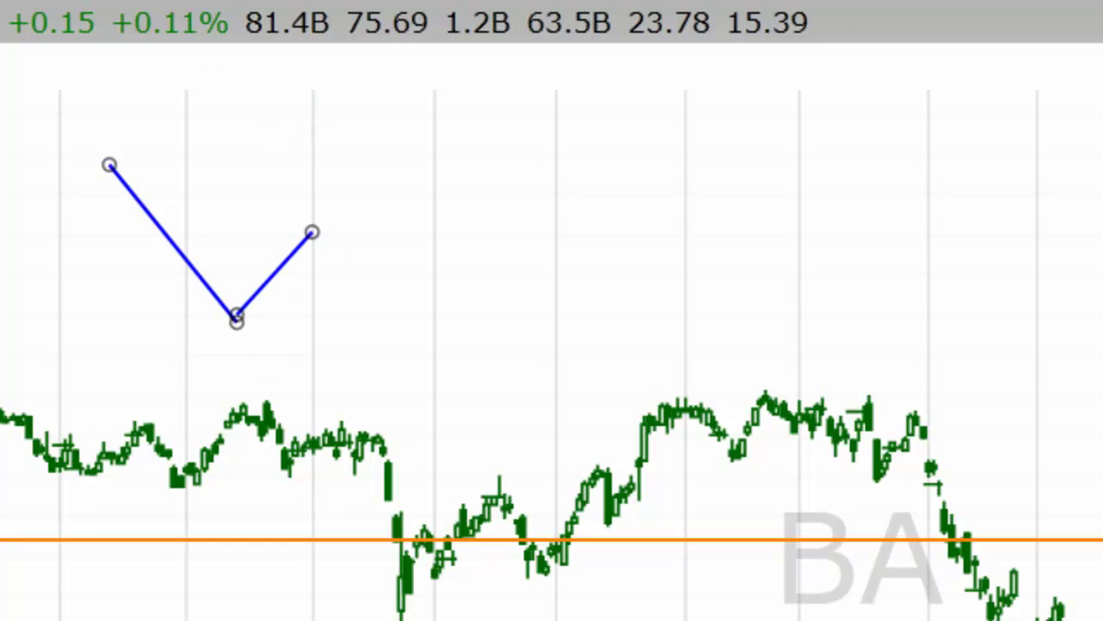
left_click_drag(312, 232, 446, 392)
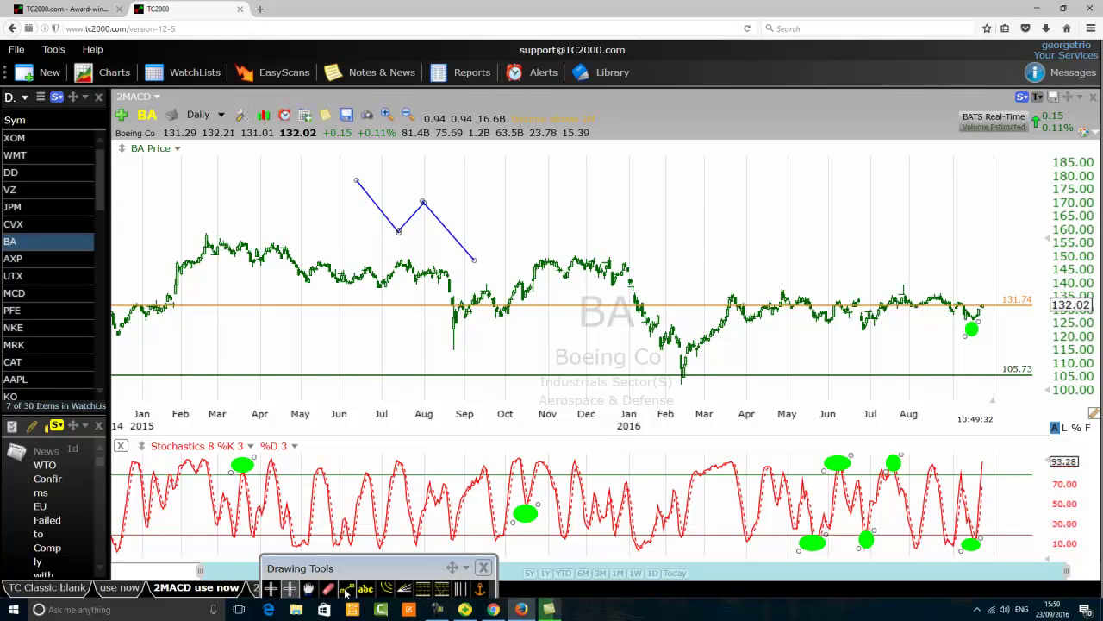
Step: Mark the middle peak of the falling zigzag, near August 2015, with a green ellipse
mouse_move(372, 569)
left_mouse_down()
mouse_move(525, 399)
mouse_move(722, 406)
mouse_move(813, 390)
mouse_move(800, 397)
left_mouse_up()
left_click(907, 432)
left_click_drag(438, 174, 421, 203)
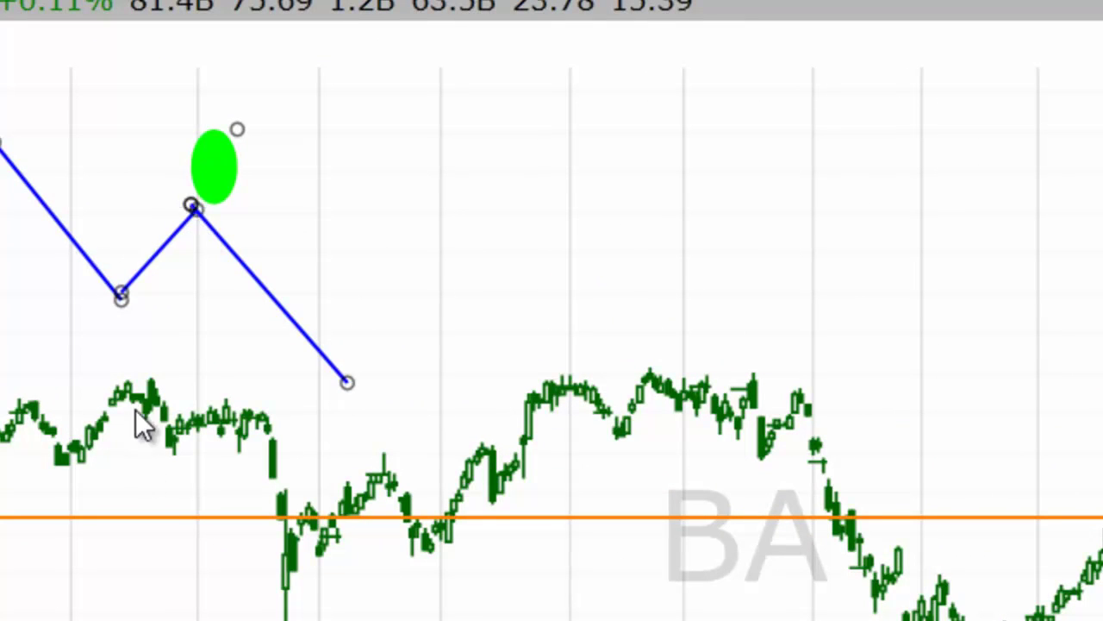
left_click(215, 179)
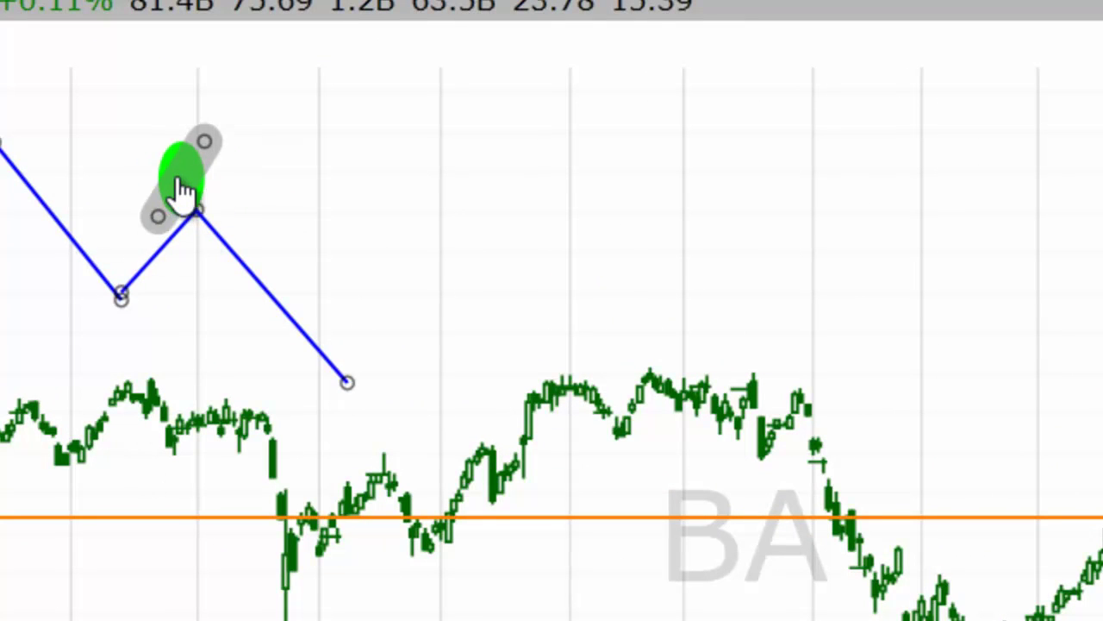
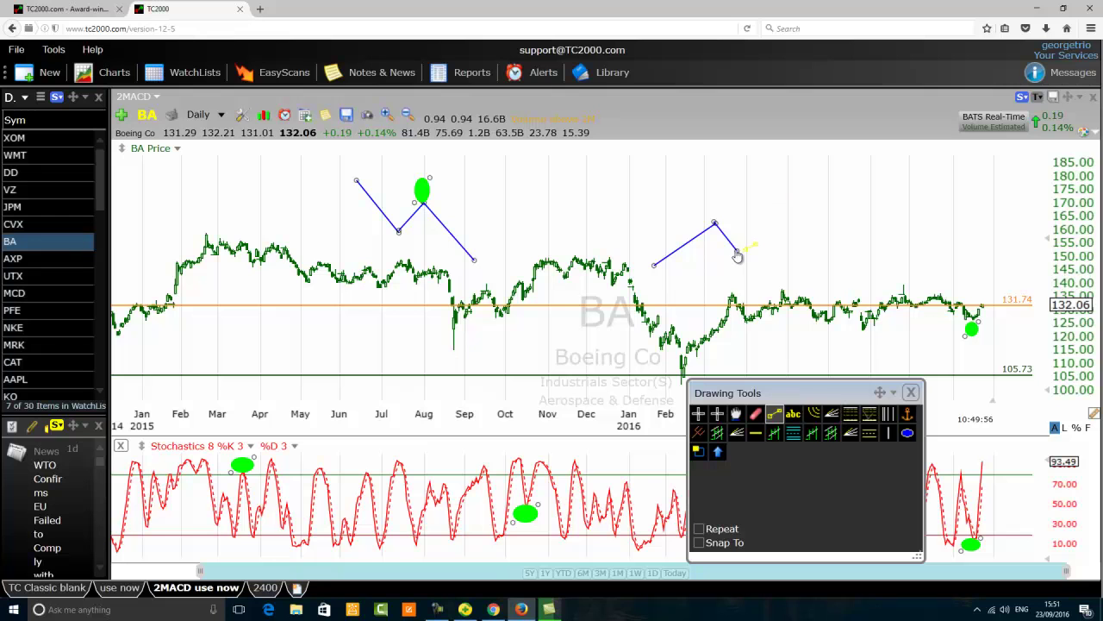
Step: Finish the rising zigzag with an upward trend line to about 182 and mark its pullback low with a green ellipse
left_click_drag(737, 250, 820, 171)
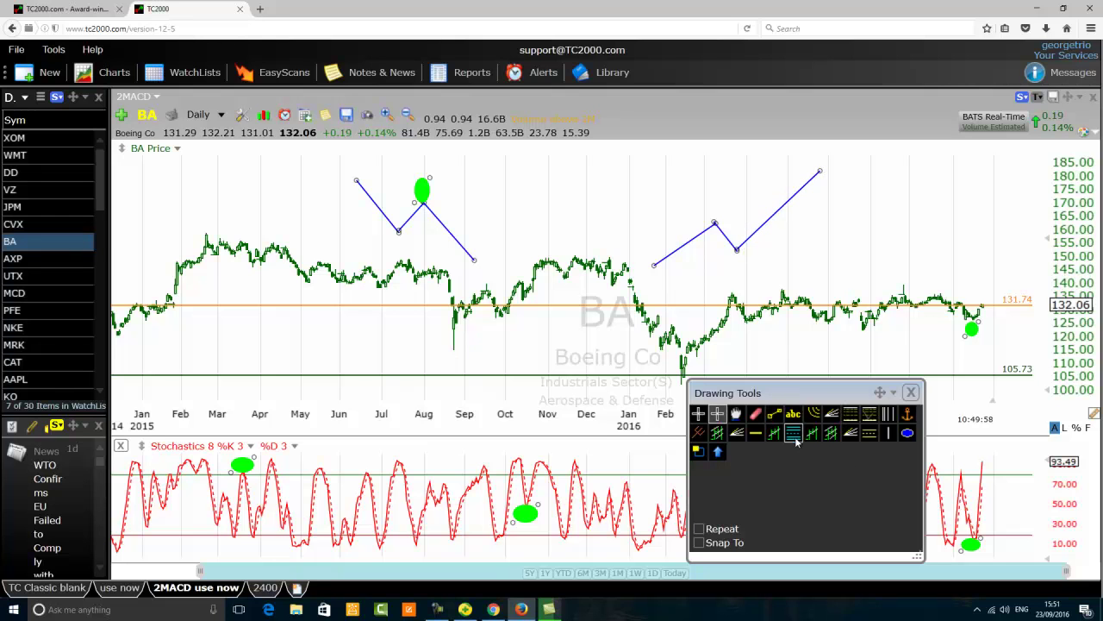
left_click(907, 434)
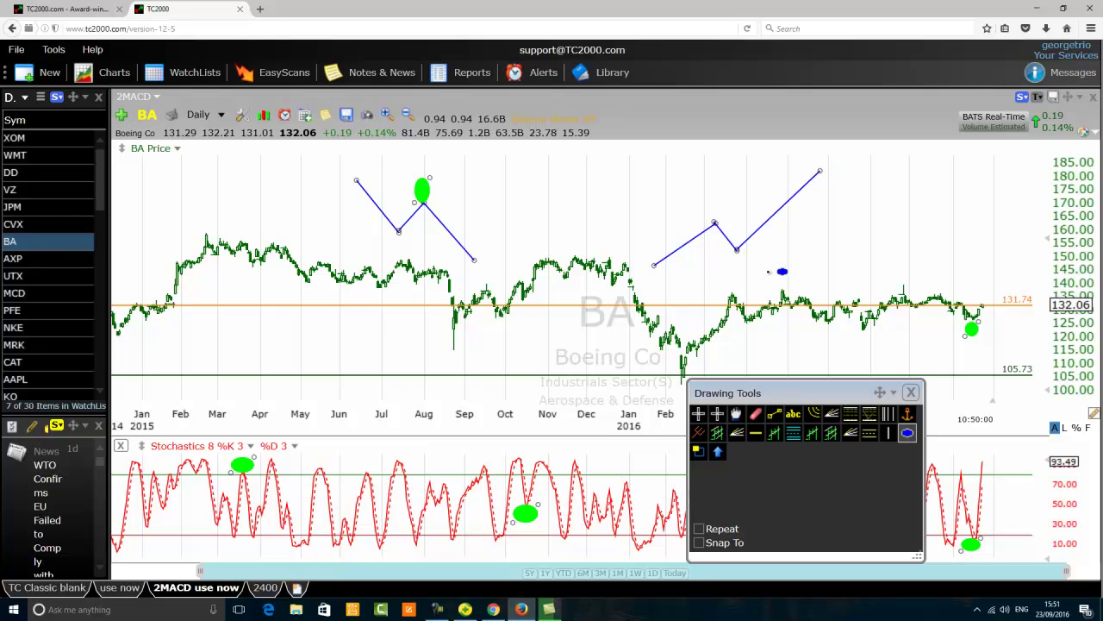
left_click_drag(751, 249, 729, 268)
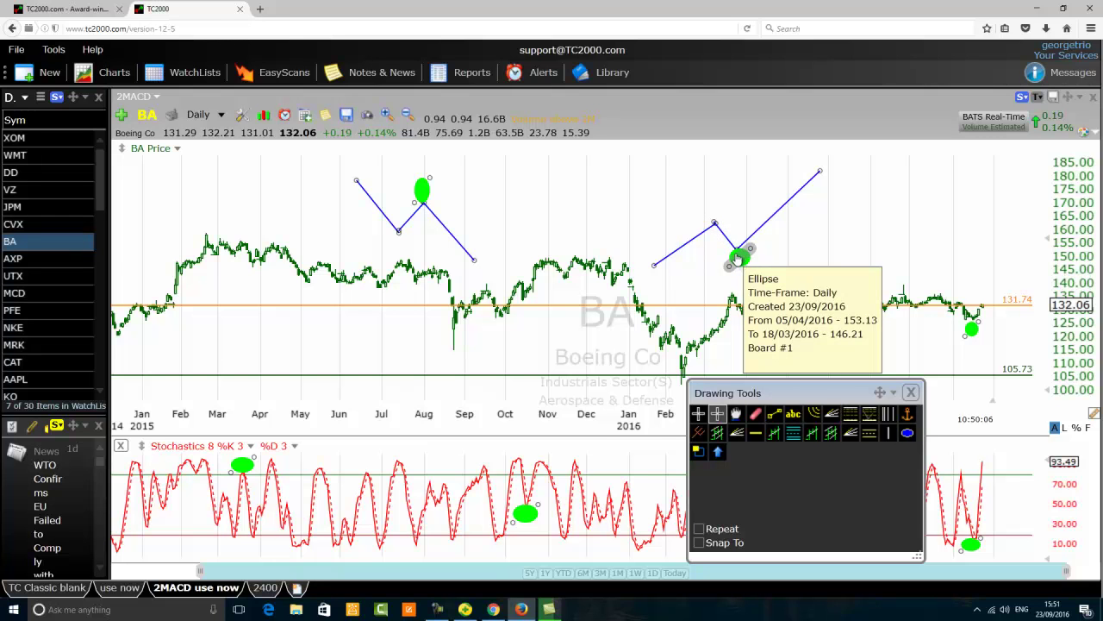
Step: Draw a near-horizontal trend line at about 155 above the July to September 2016 prices
left_click(772, 415)
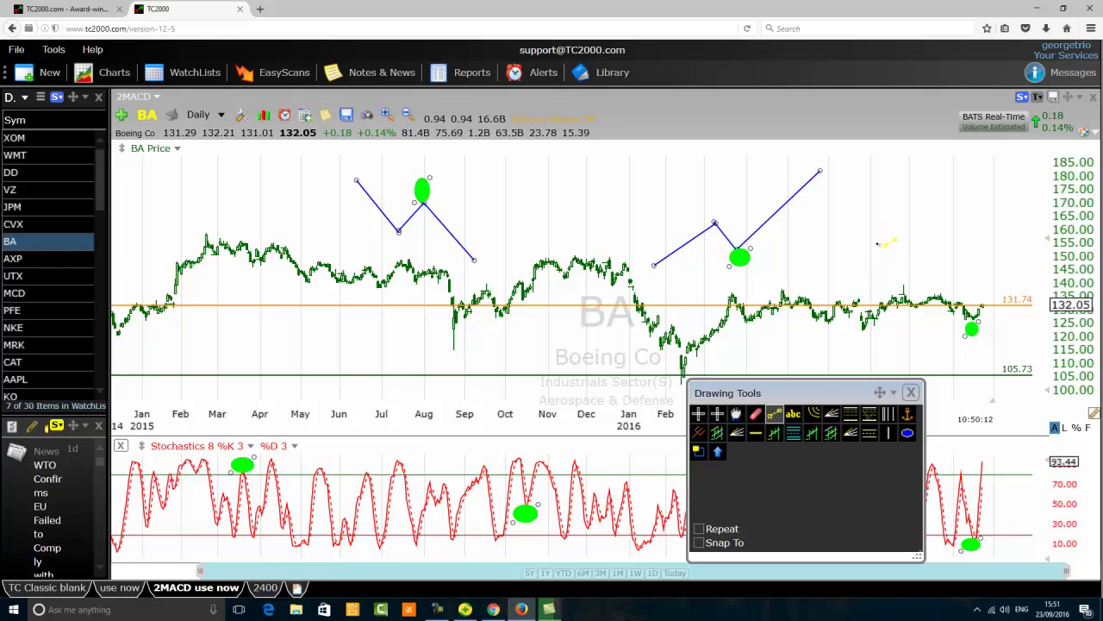
left_click_drag(845, 242, 1006, 243)
left_click(757, 433)
left_click(849, 210)
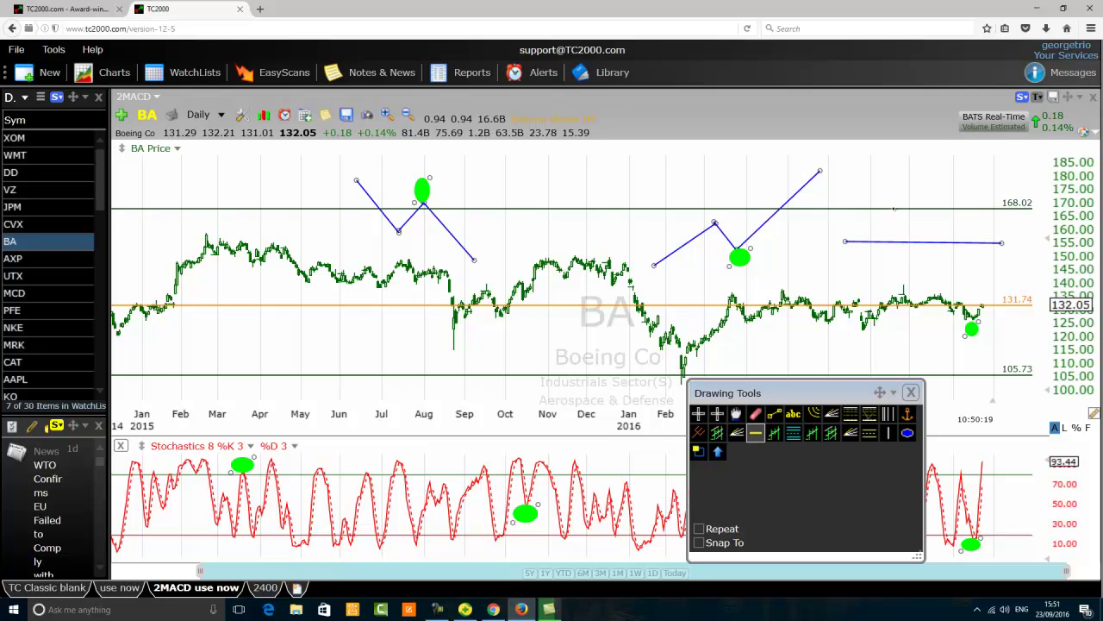
right_click(849, 210)
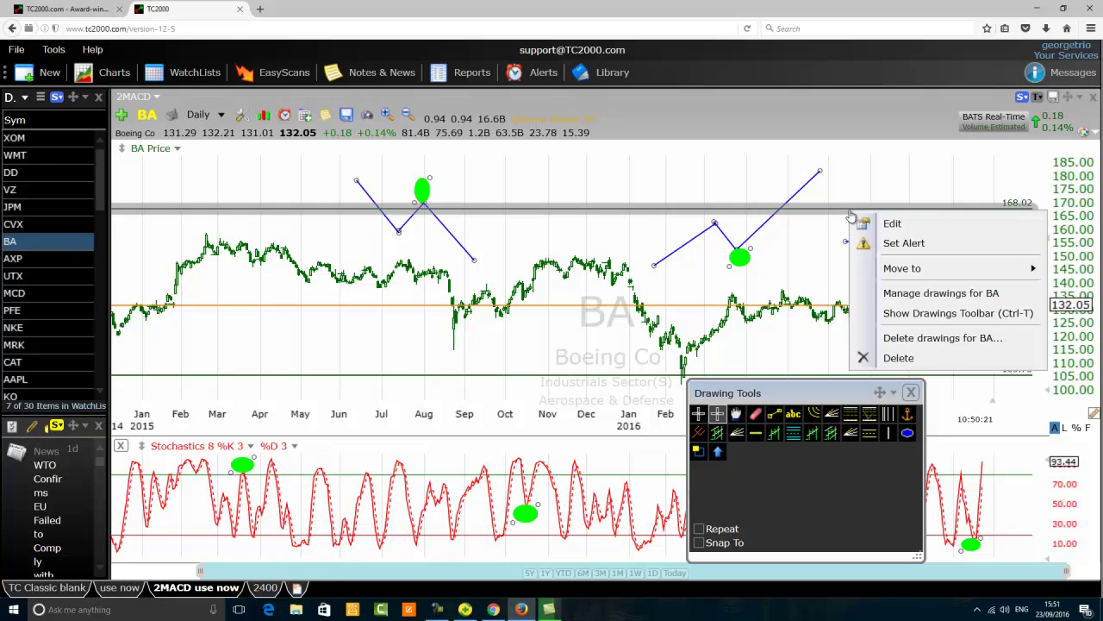
left_click(897, 358)
Step: Draw a second near-horizontal trend line at about 166 above the first and mark each of the two lines with a green ellipse
left_click(774, 414)
mouse_move(848, 212)
left_mouse_down()
mouse_move(1012, 206)
mouse_move(1015, 216)
left_mouse_up()
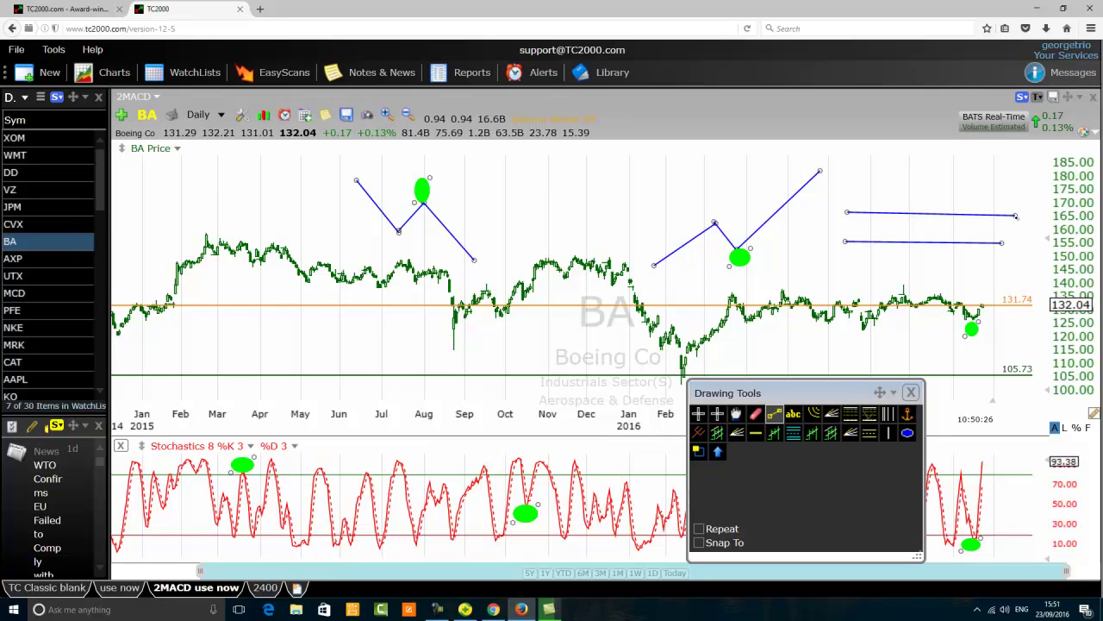
left_click(908, 434)
mouse_move(952, 205)
left_mouse_down()
mouse_move(963, 211)
mouse_move(924, 220)
left_mouse_up()
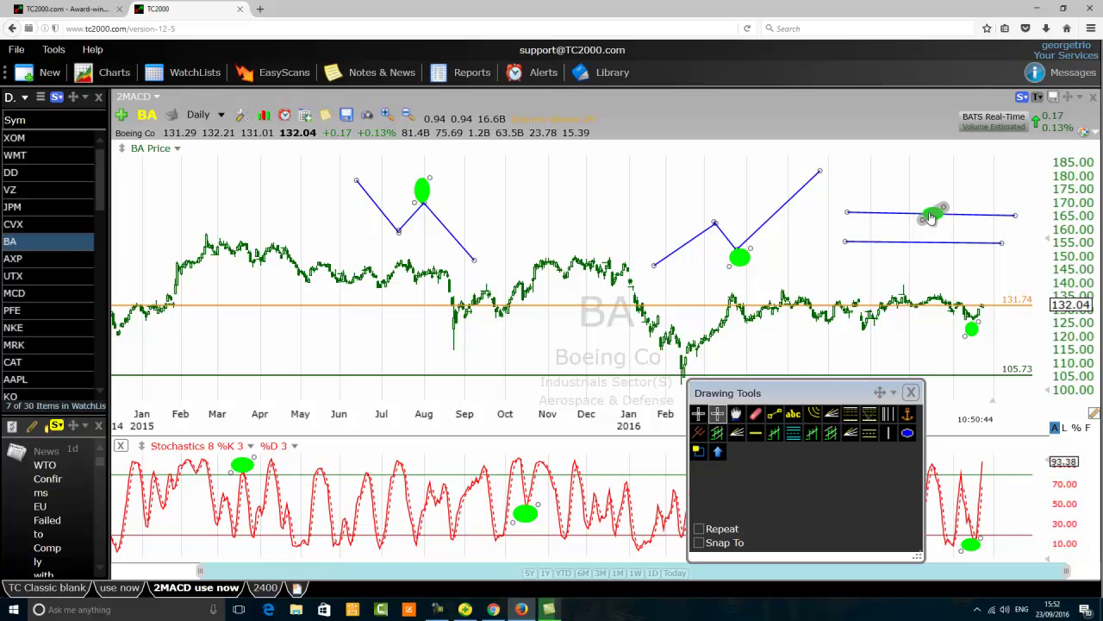
left_click(907, 433)
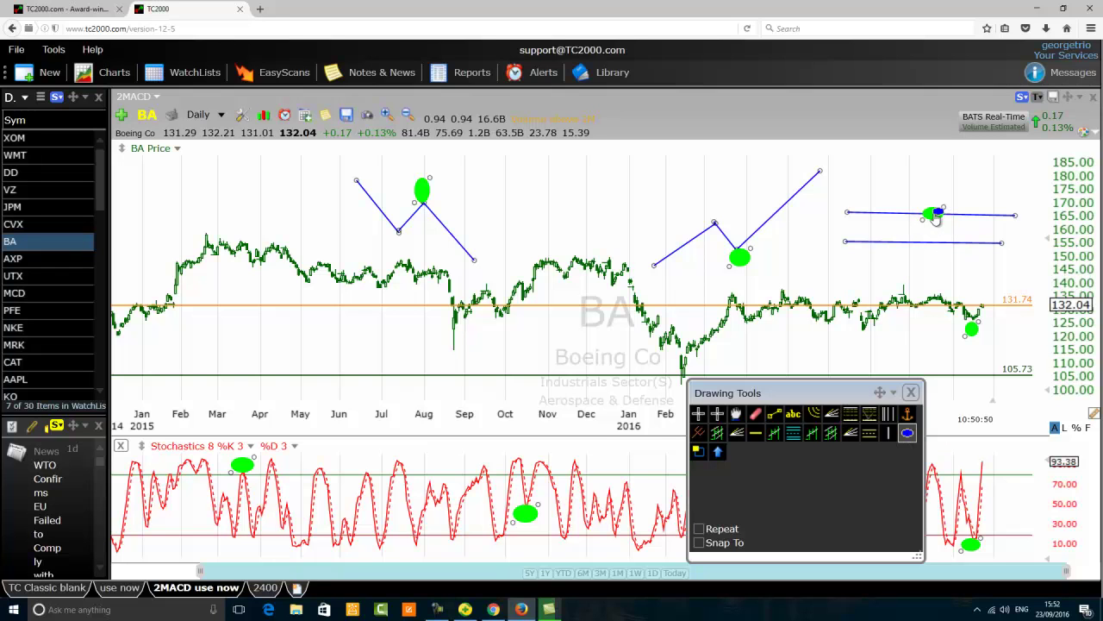
left_click_drag(988, 233, 965, 253)
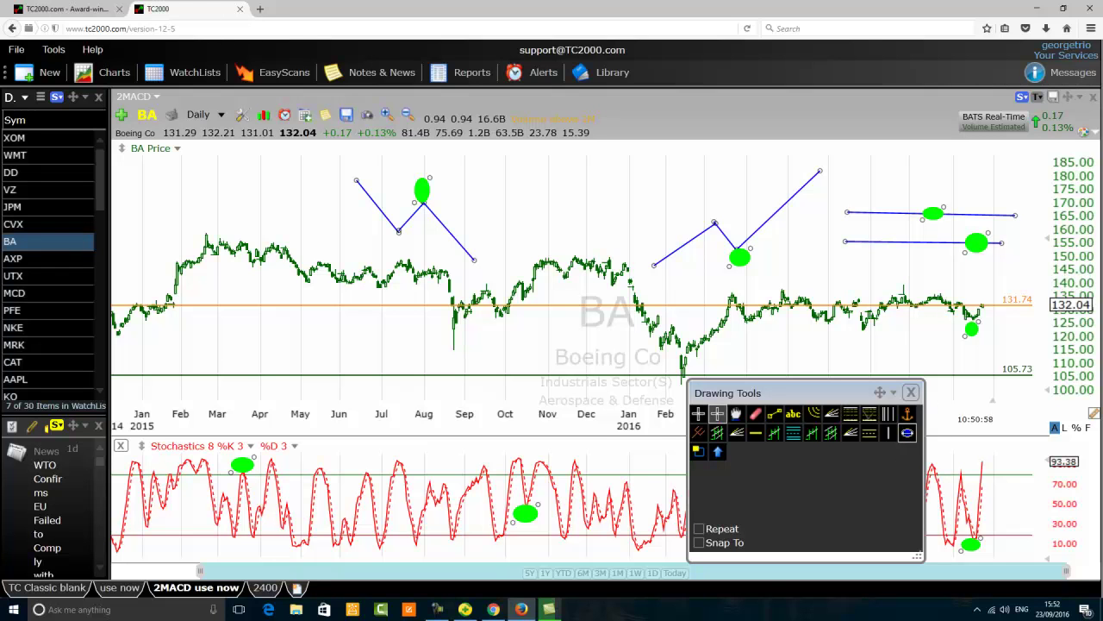
left_click(973, 243)
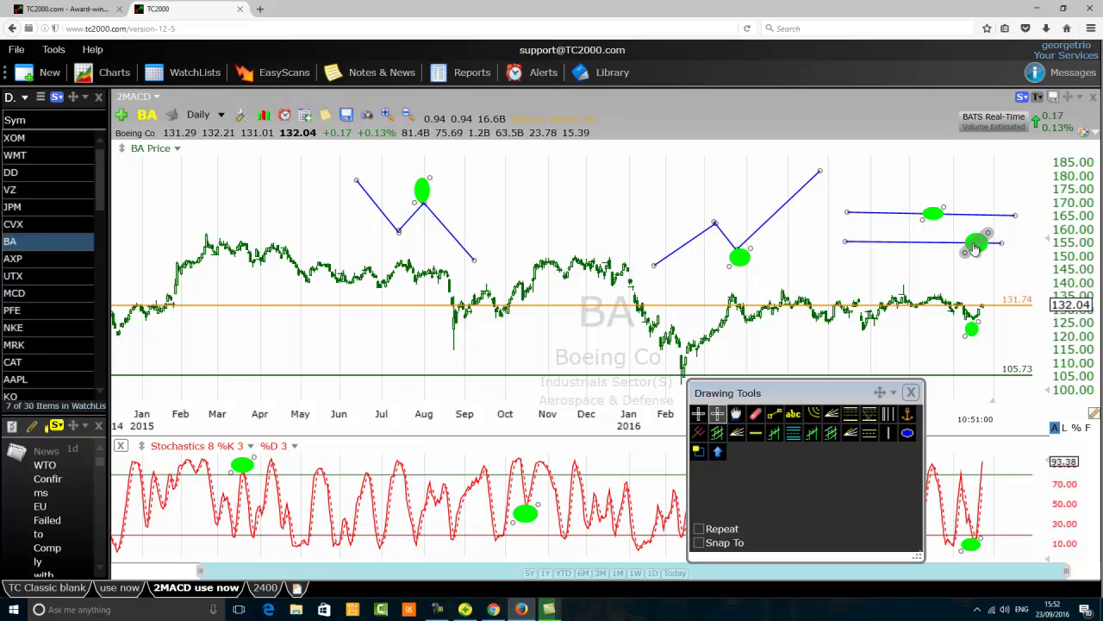
mouse_move(975, 247)
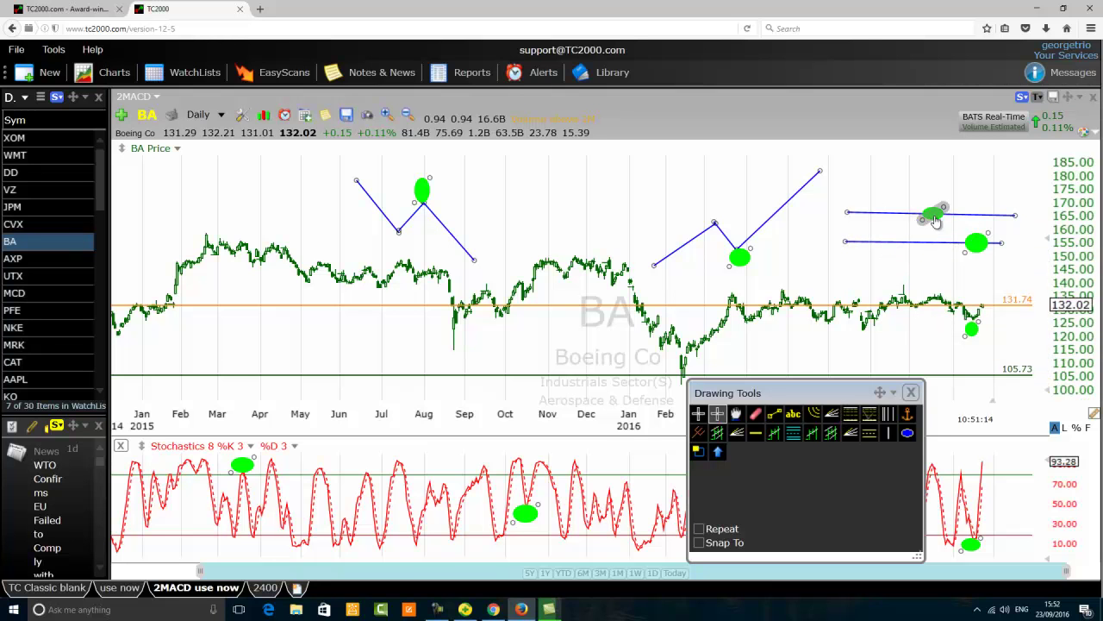
mouse_move(937, 222)
Step: Delete the falling zigzag's three lines and green ellipse, plus the first upward line of the rising zigzag
mouse_move(801, 395)
left_mouse_down()
mouse_move(321, 463)
mouse_move(107, 466)
mouse_move(245, 369)
mouse_move(239, 313)
mouse_move(62, 369)
mouse_move(59, 488)
mouse_move(58, 473)
left_mouse_up()
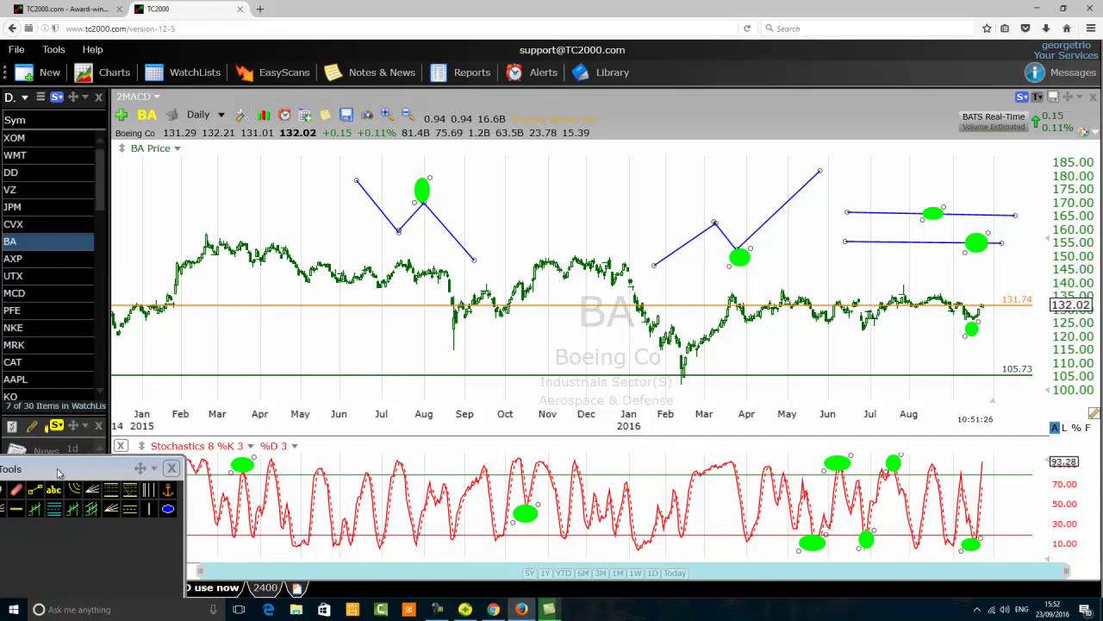
right_click(369, 202)
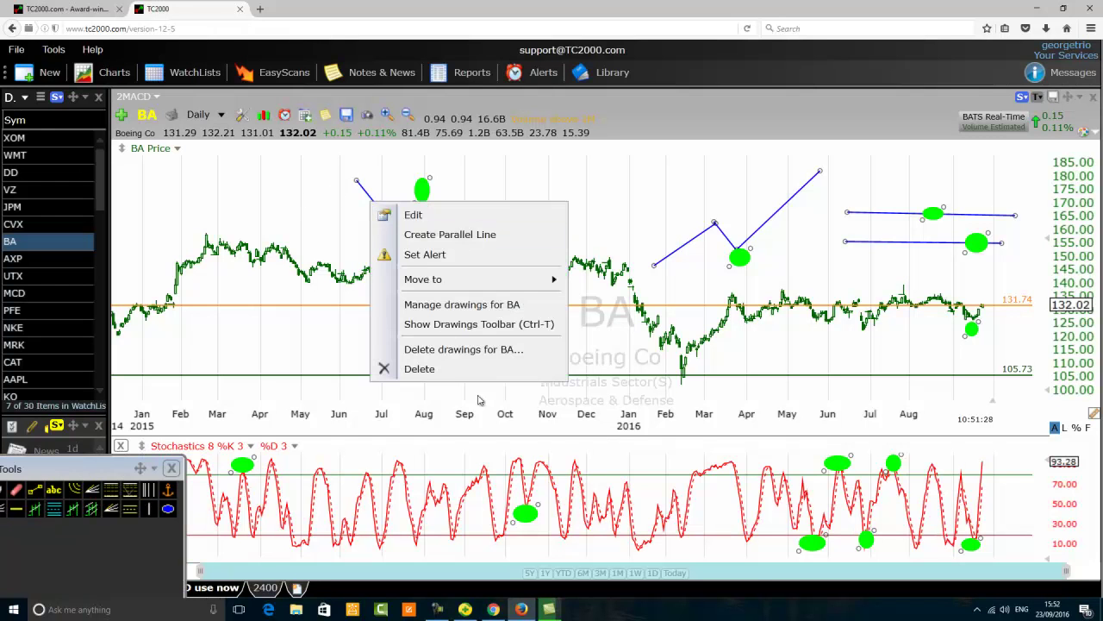
left_click(430, 370)
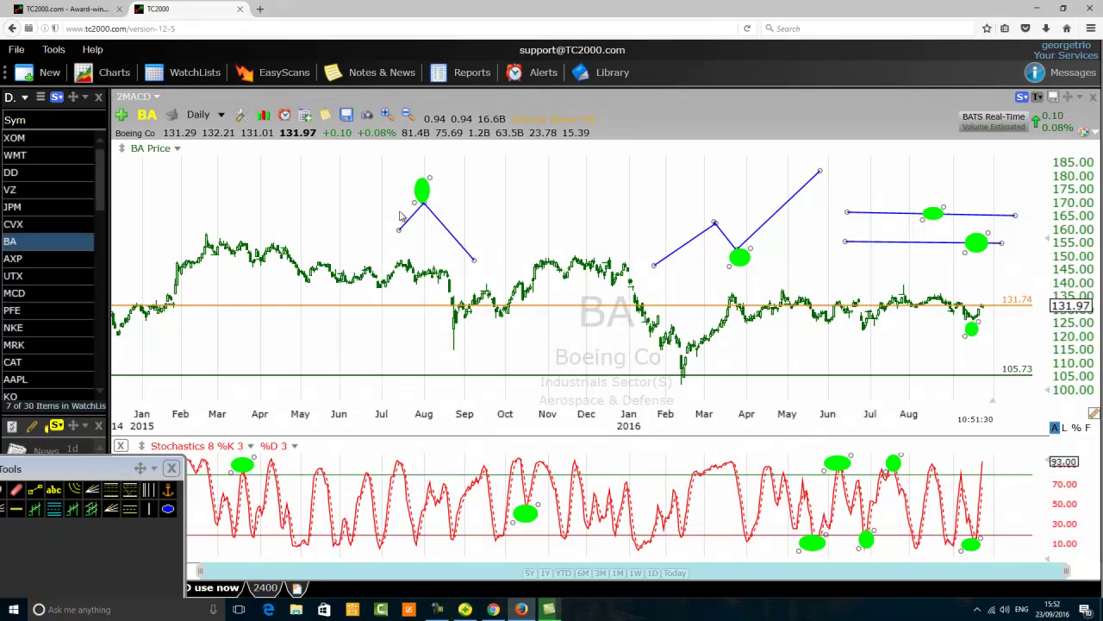
right_click(410, 224)
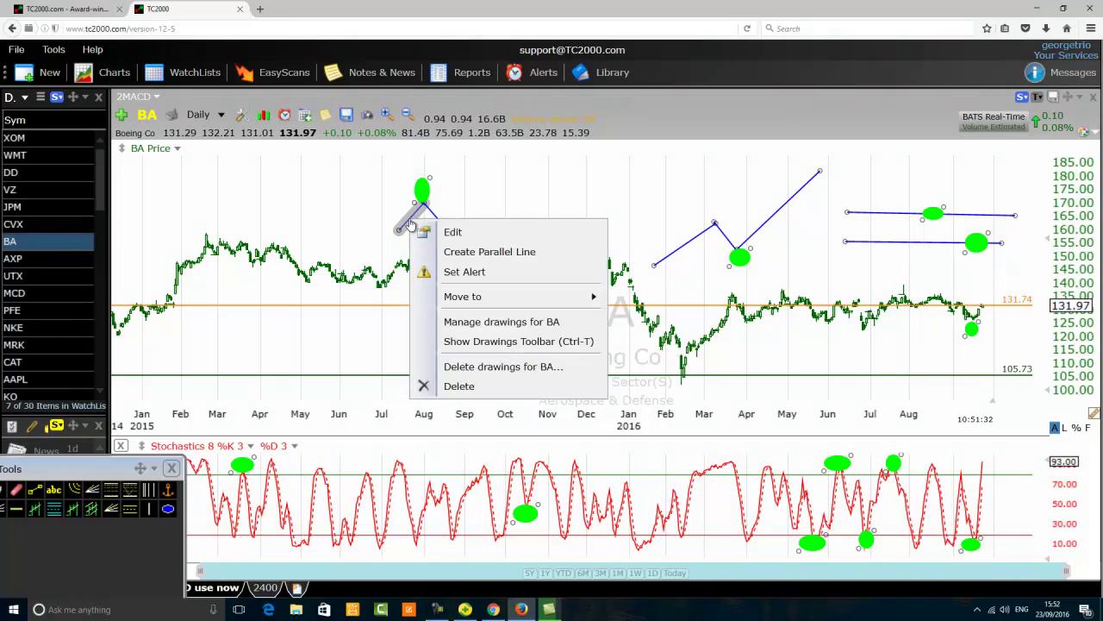
left_click(458, 386)
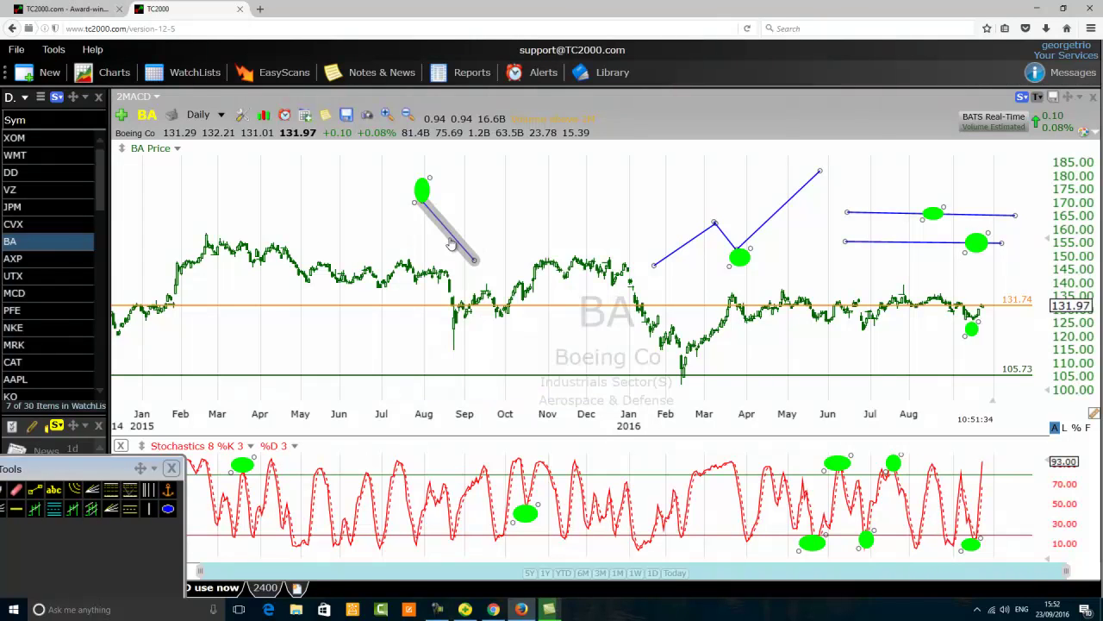
right_click(450, 236)
left_click(505, 403)
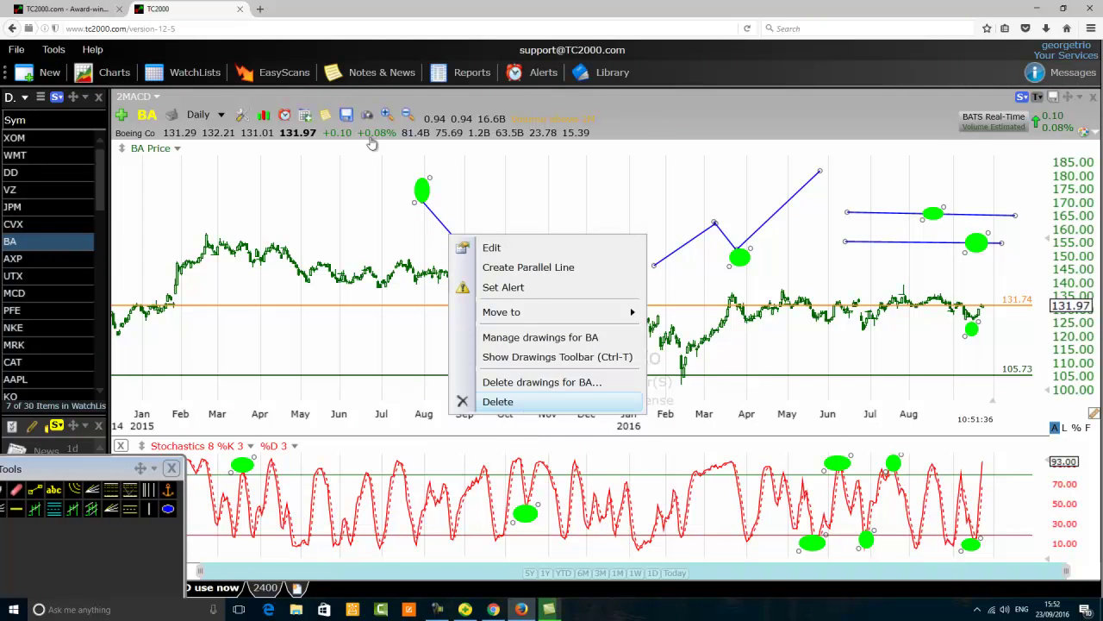
right_click(425, 187)
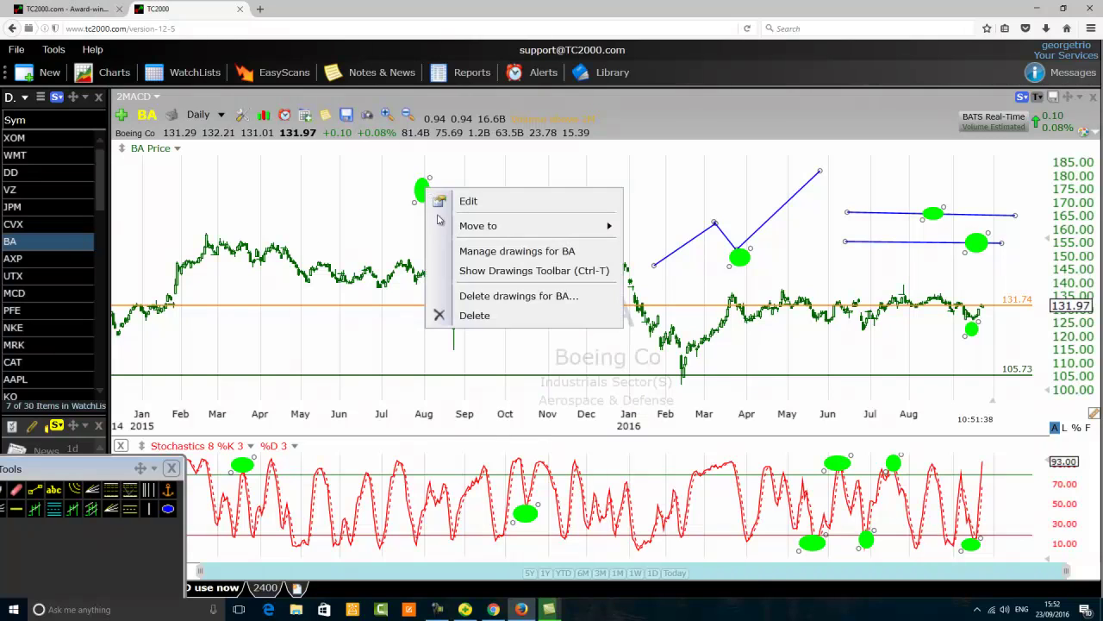
left_click(476, 316)
right_click(671, 258)
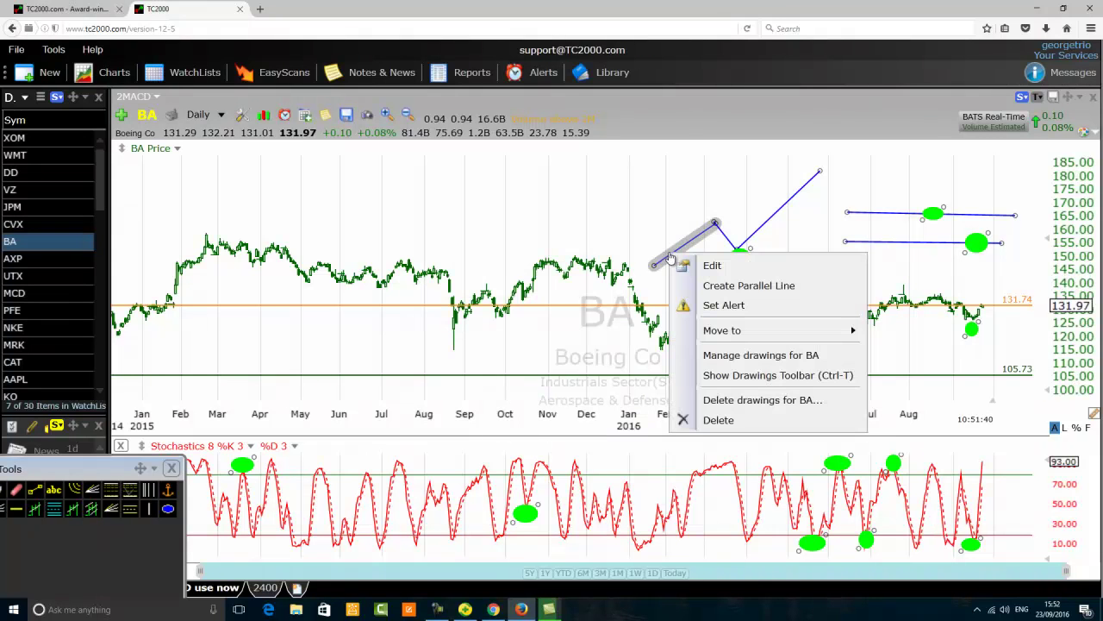
left_click(719, 420)
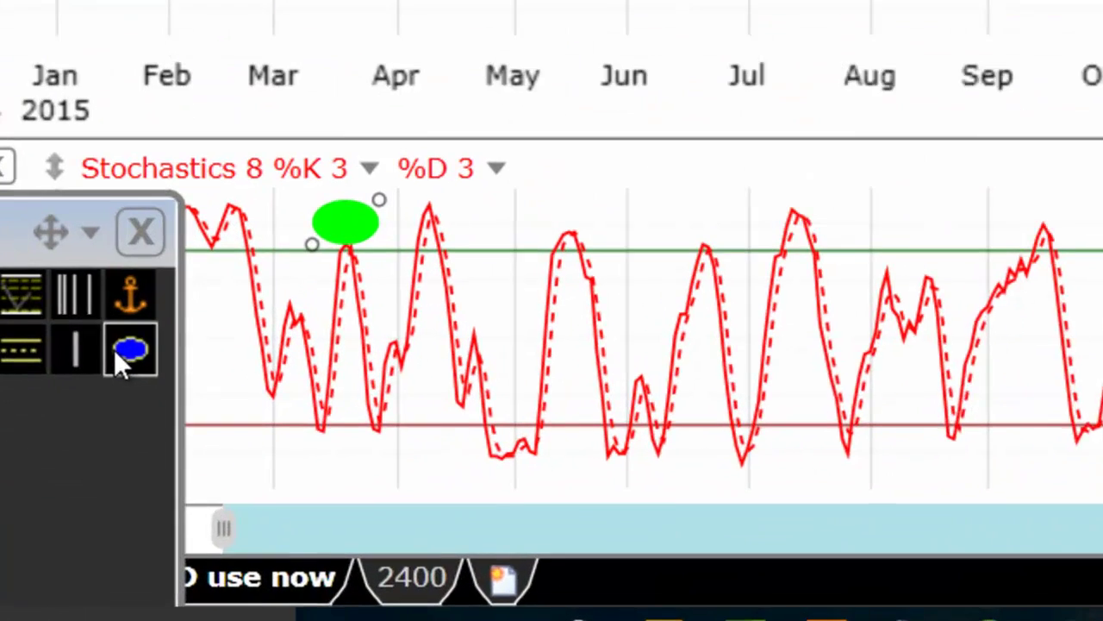
Step: Place a green ellipse over the price peak in the second half of March 2015, in line with the marked stochastics peak
left_click(121, 361)
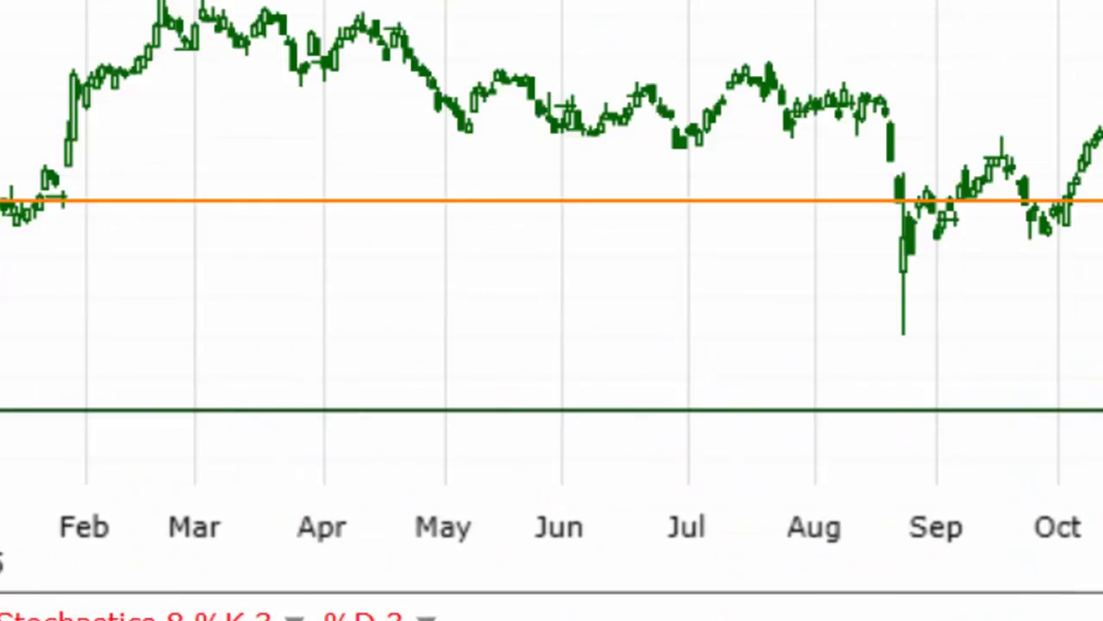
mouse_move(243, 192)
left_mouse_down()
mouse_move(284, 195)
mouse_move(213, 226)
left_mouse_up()
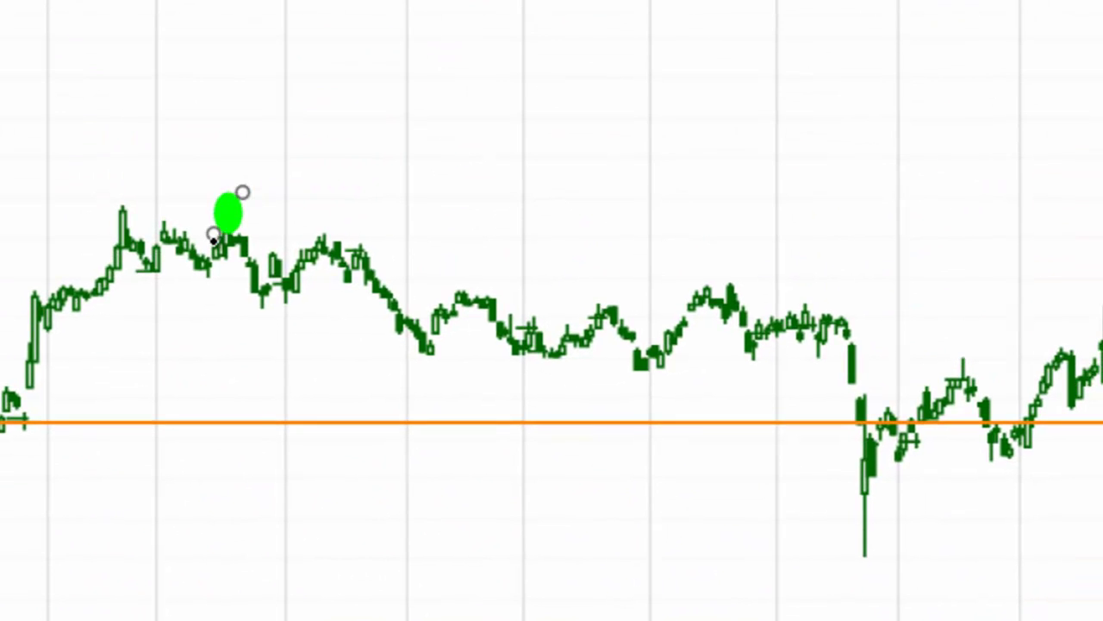
Step: Enlarge the green ellipse and move it just above the price peak in the second half of March 2015
left_click_drag(242, 191, 278, 170)
left_click_drag(246, 217, 257, 197)
left_click(198, 239)
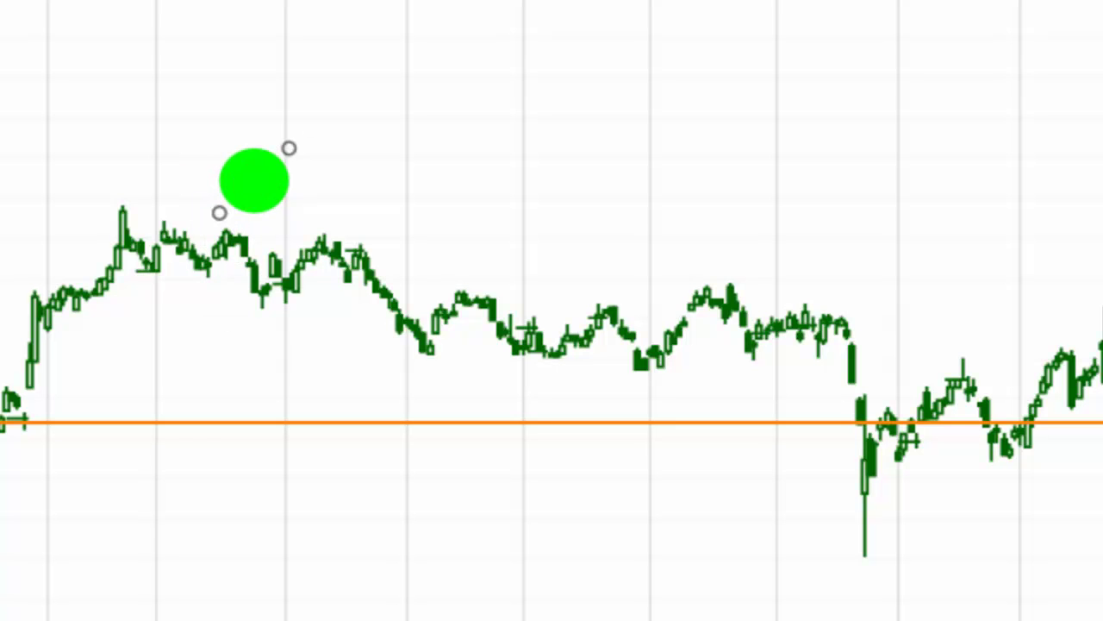
Step: Draw a falling trend line from about 159 in mid-February to about 150 in May 2015 and add a green ellipse over the February price peak
mouse_move(109, 205)
left_mouse_down()
mouse_move(285, 239)
mouse_move(405, 278)
mouse_move(479, 271)
left_mouse_up()
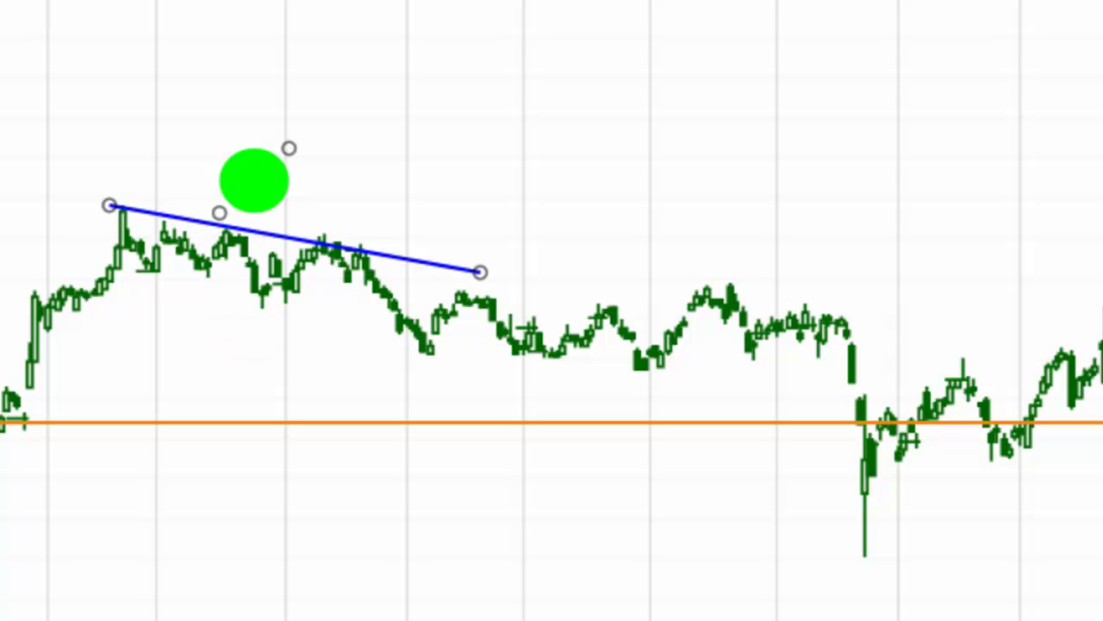
left_click_drag(123, 155, 89, 195)
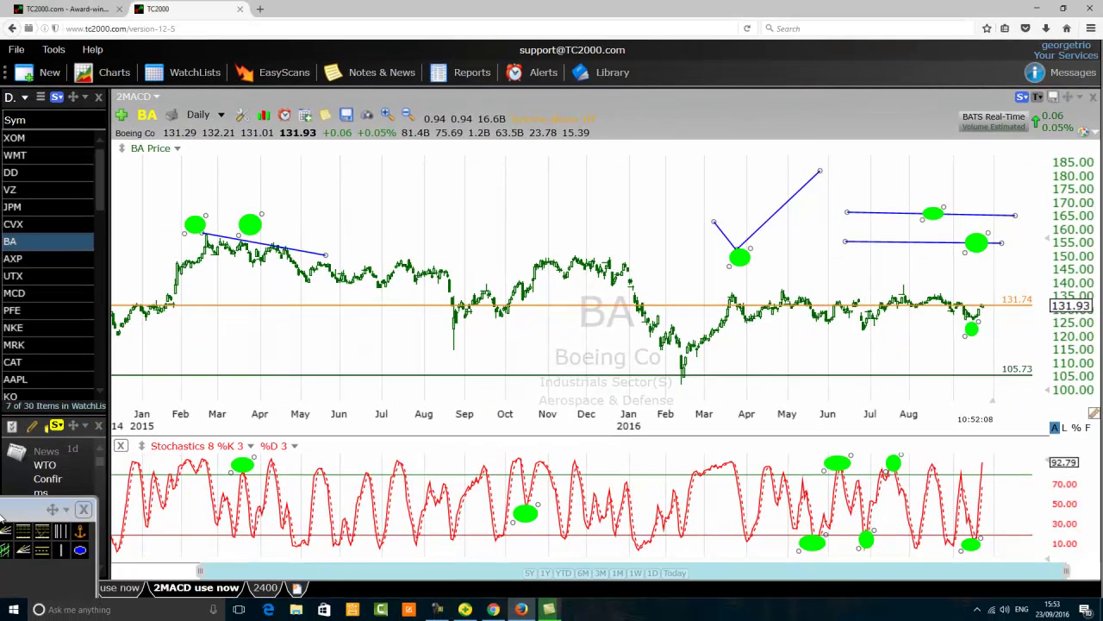
Step: Change the fill color of the green ellipse above the March 2015 price peak to red
right_click(252, 230)
left_click(289, 242)
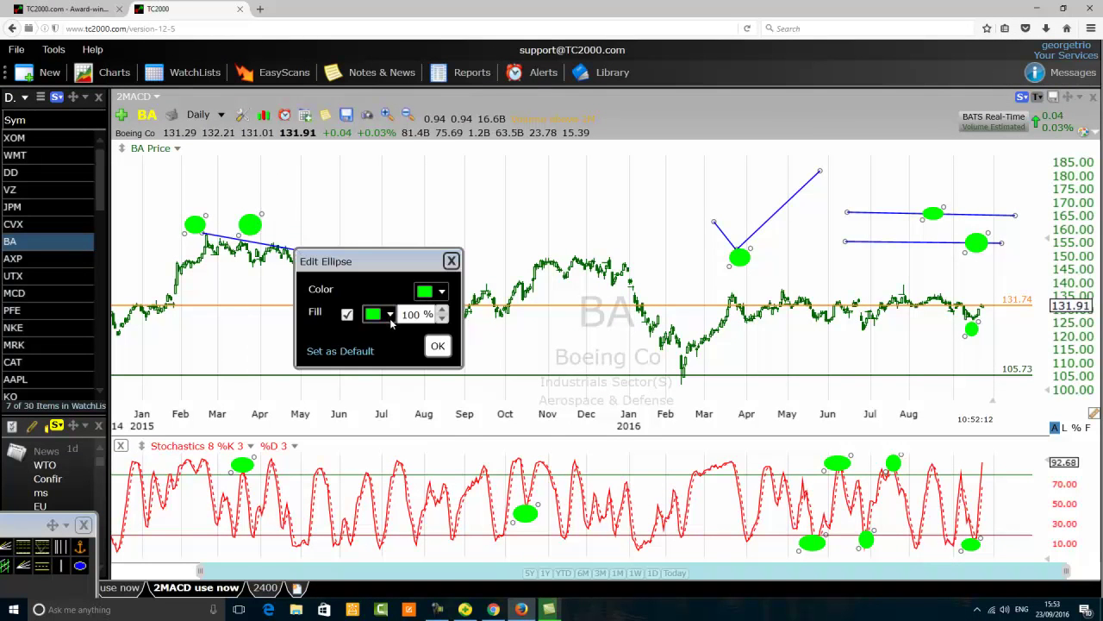
left_click(378, 316)
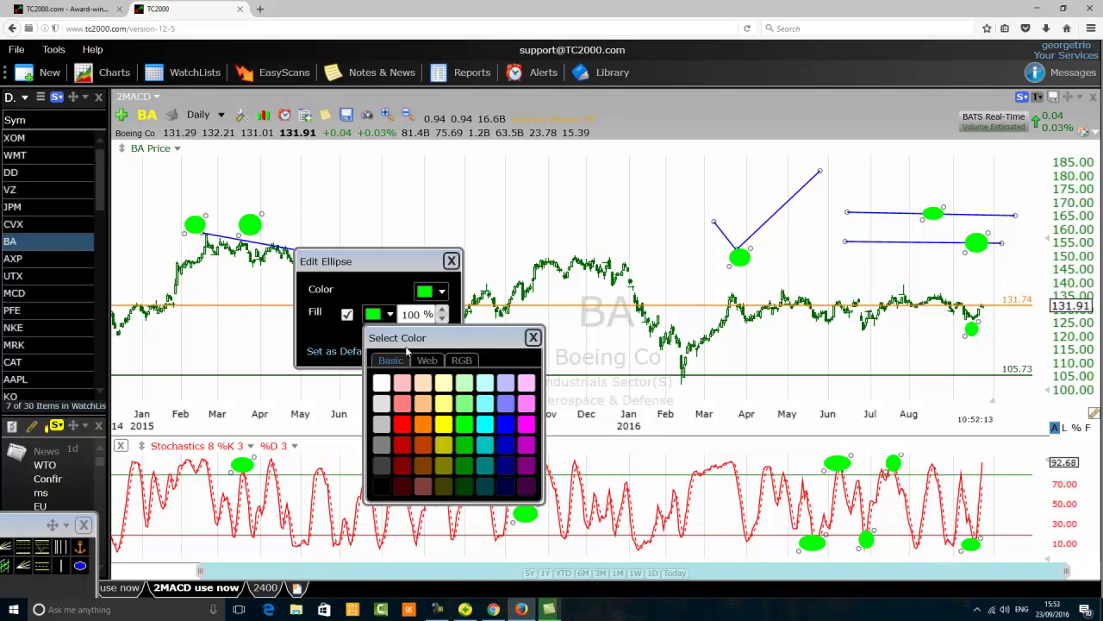
left_click(403, 425)
left_click(437, 349)
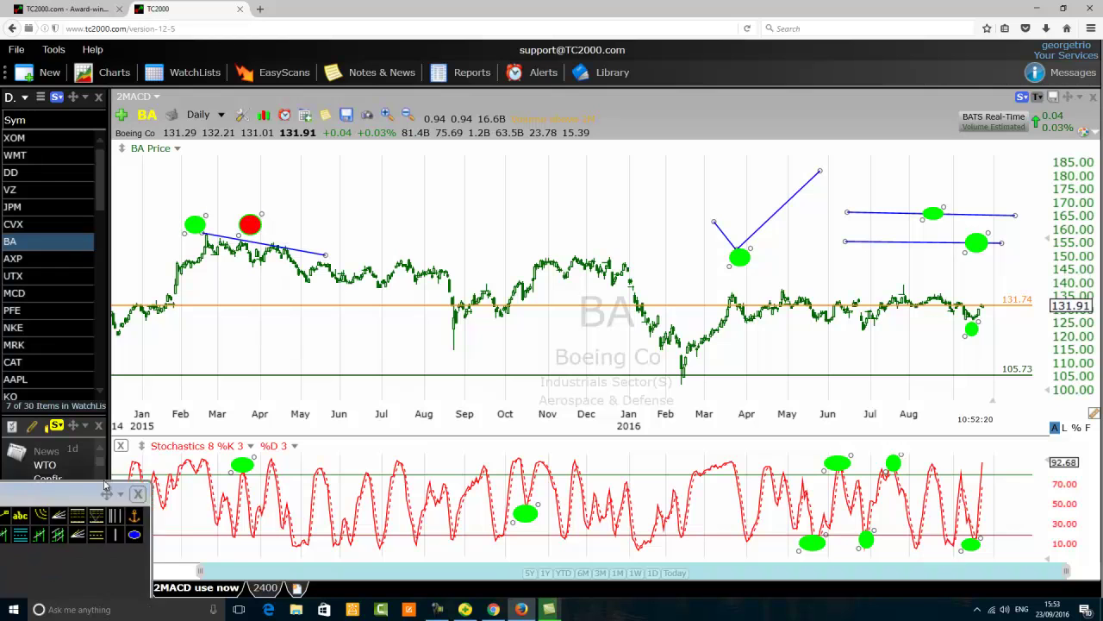
Step: Place a vertical line at the mid-March 2015 price peak and draw a falling trend line across the February and March stochastics peaks
left_click(168, 497)
left_click(239, 269)
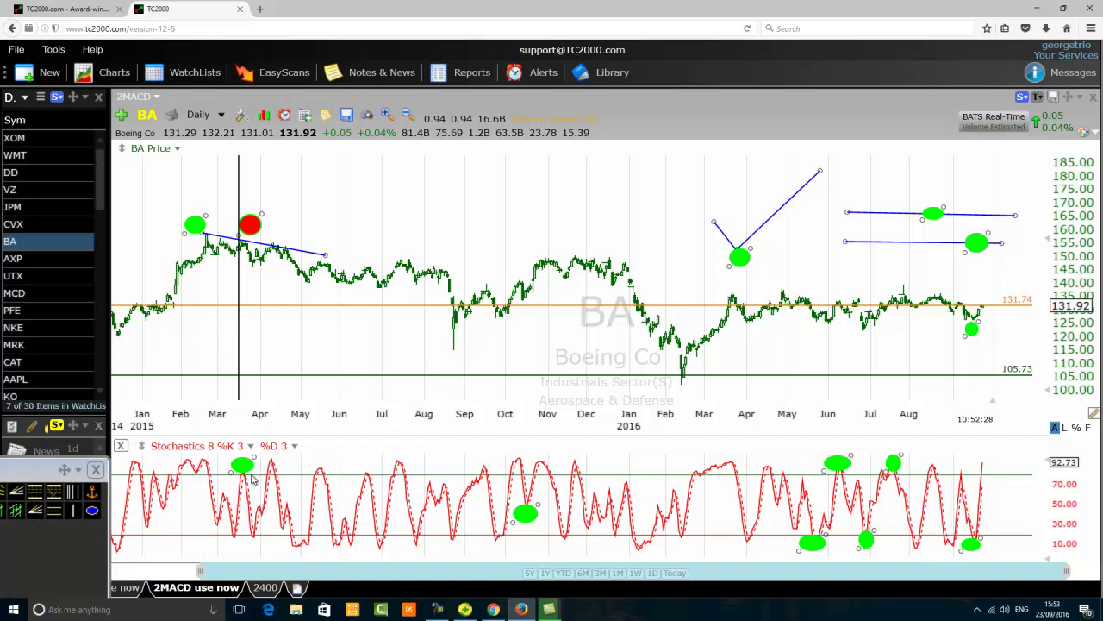
left_click_drag(506, 246, 668, 208)
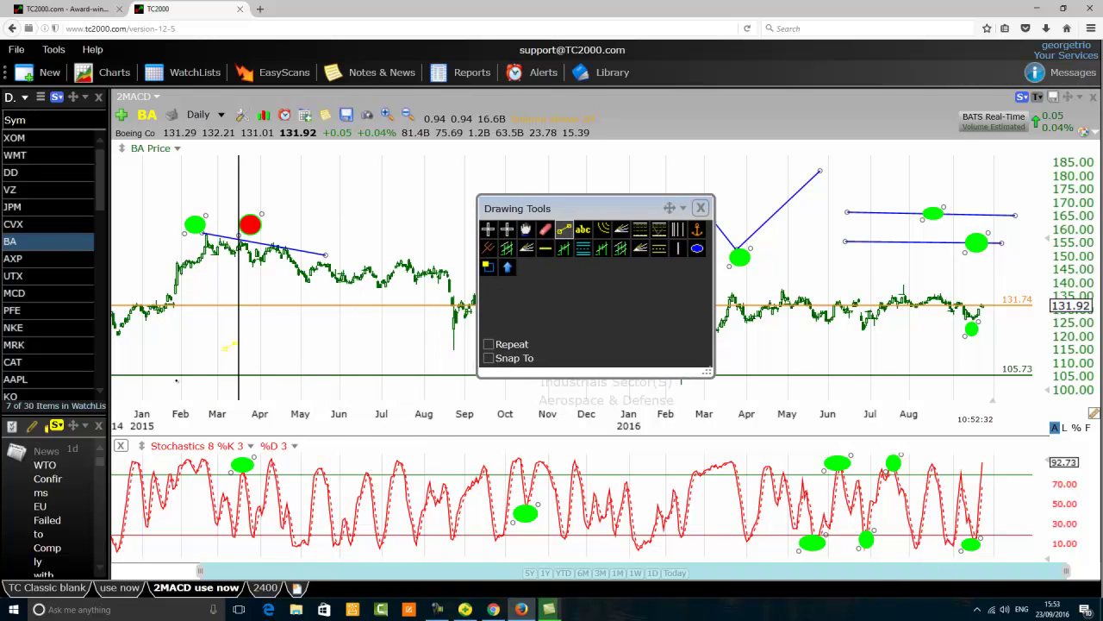
left_click_drag(199, 458, 274, 480)
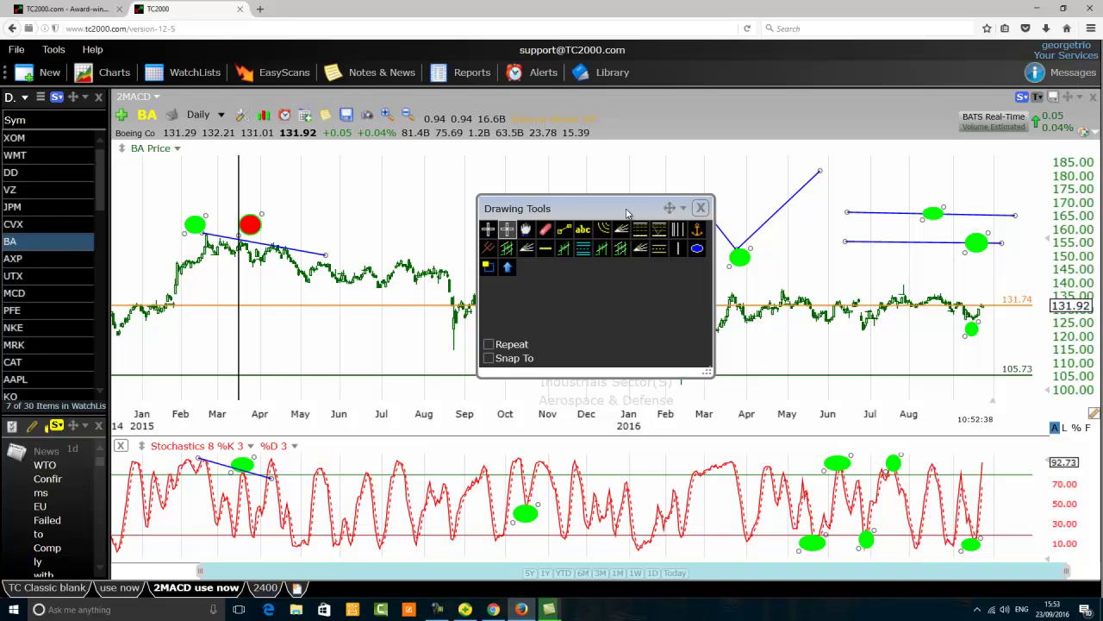
left_click_drag(627, 213, 731, 175)
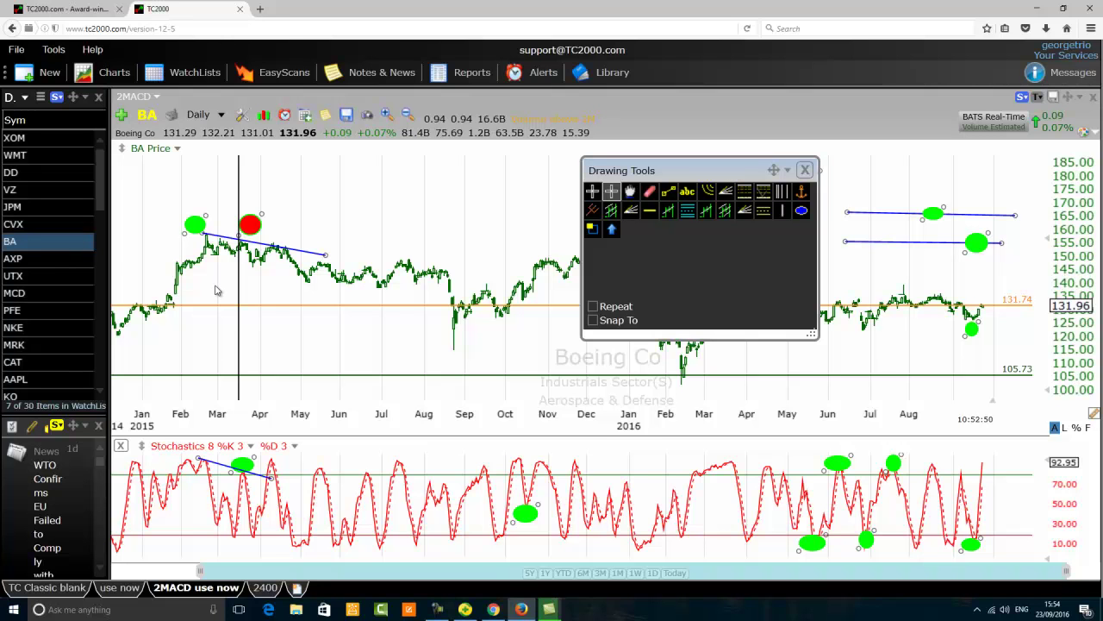
mouse_move(703, 179)
left_mouse_down()
mouse_move(938, 402)
mouse_move(935, 359)
left_mouse_up()
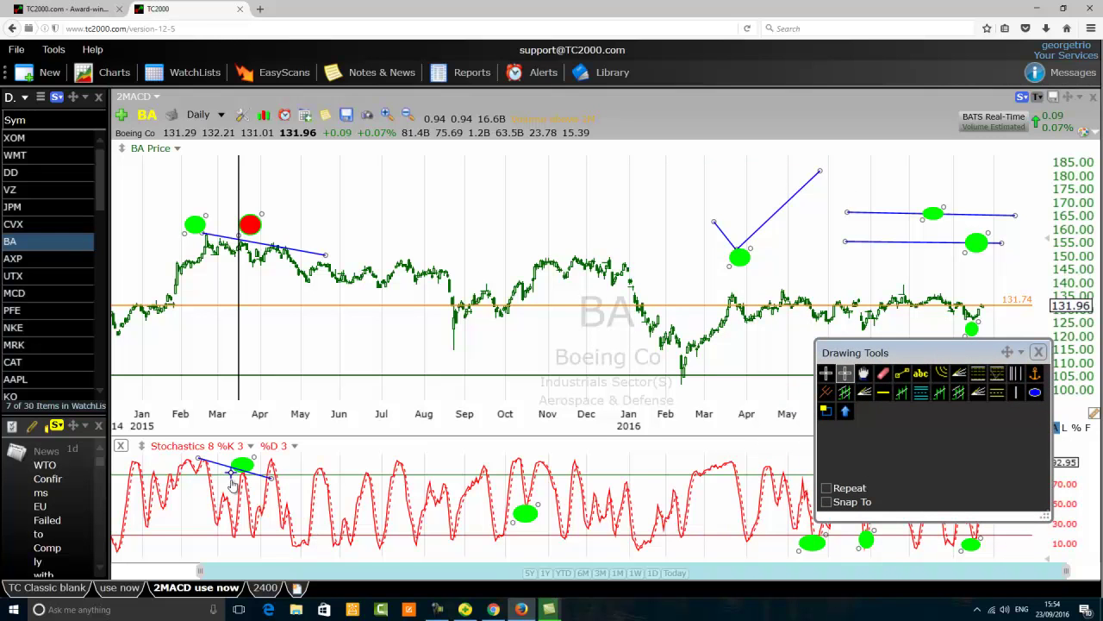
Step: Place a green ellipse over the February 2015 stochastics peak and a vertical line through the February price peak
mouse_move(243, 473)
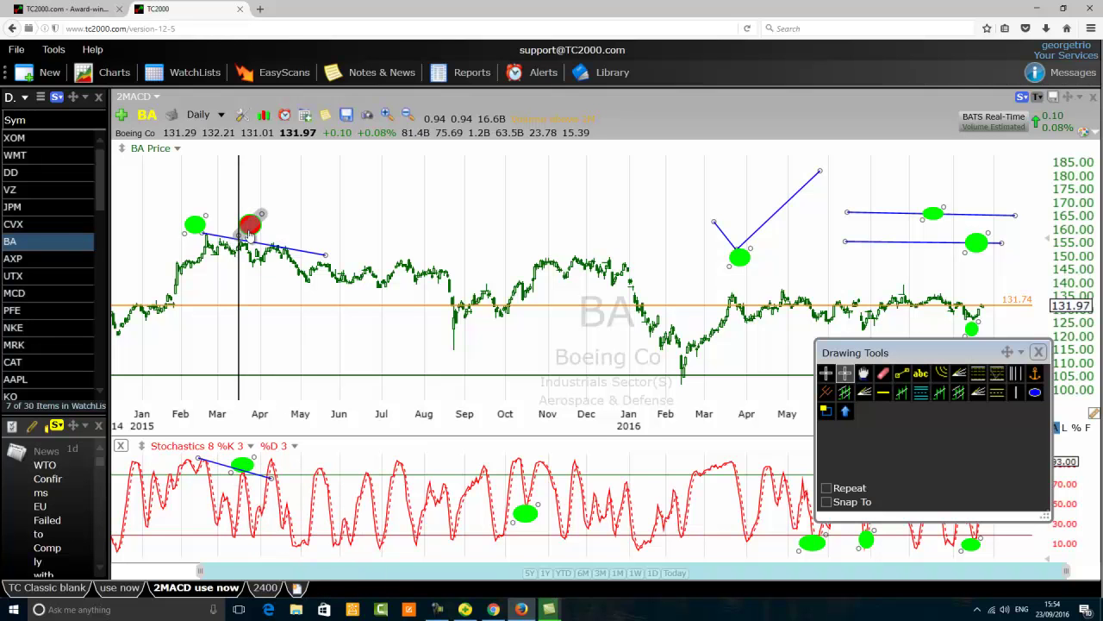
mouse_move(250, 234)
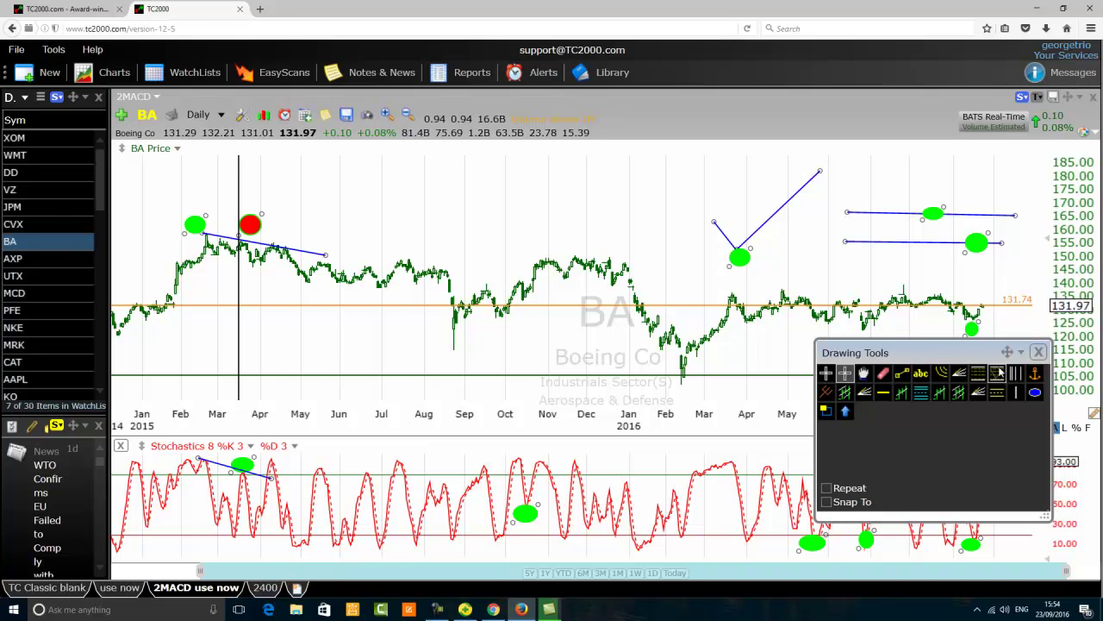
left_click(1035, 393)
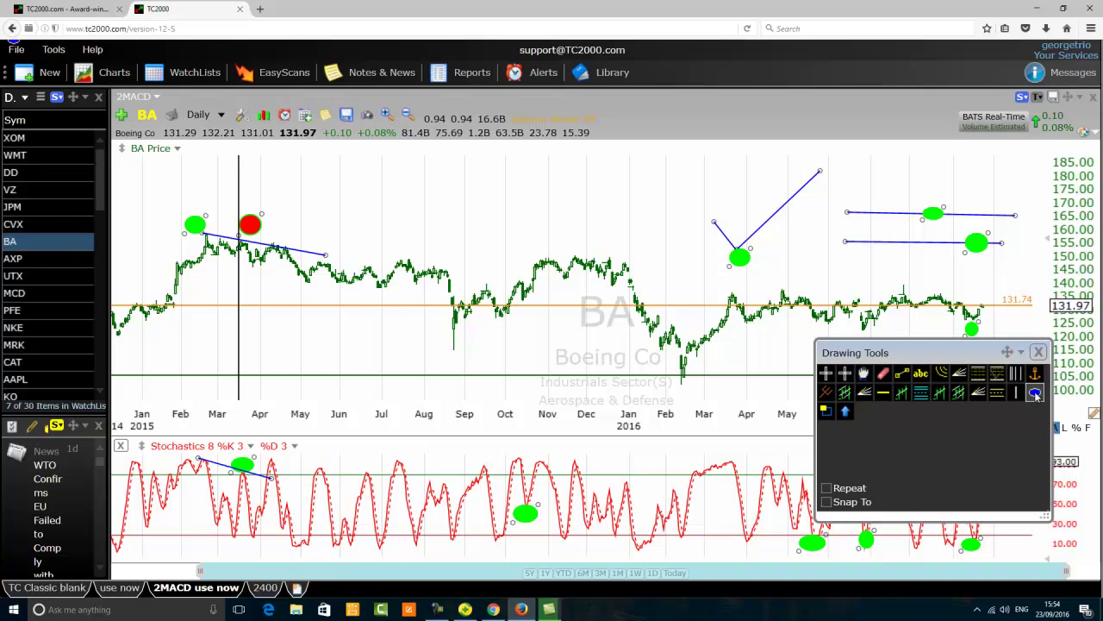
left_click_drag(242, 464, 175, 456)
left_click(204, 463)
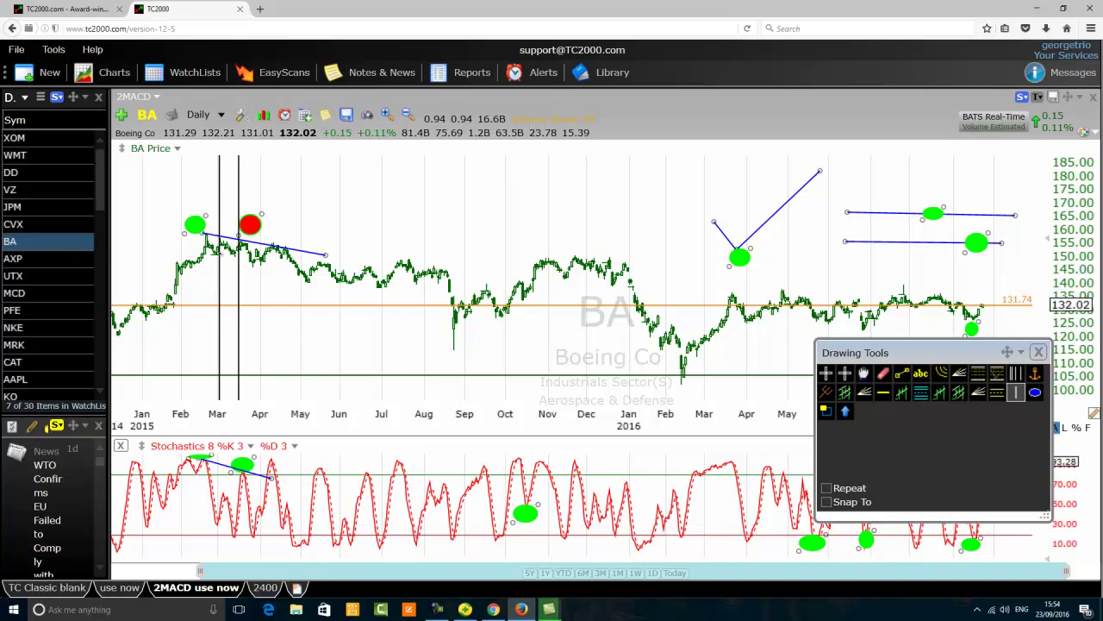
left_click(216, 232)
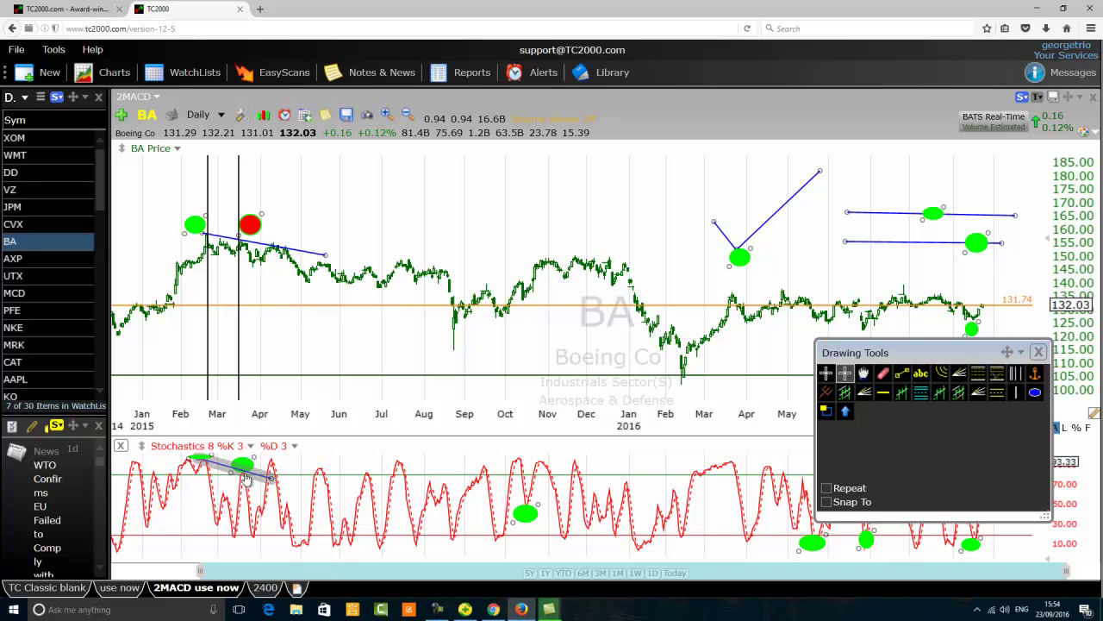
Step: Draw a short rising trend line under the March 2015 prices, from about 149 in early March to about 160 in mid-April
mouse_move(957, 357)
left_mouse_down()
mouse_move(980, 447)
mouse_move(1005, 447)
left_mouse_up()
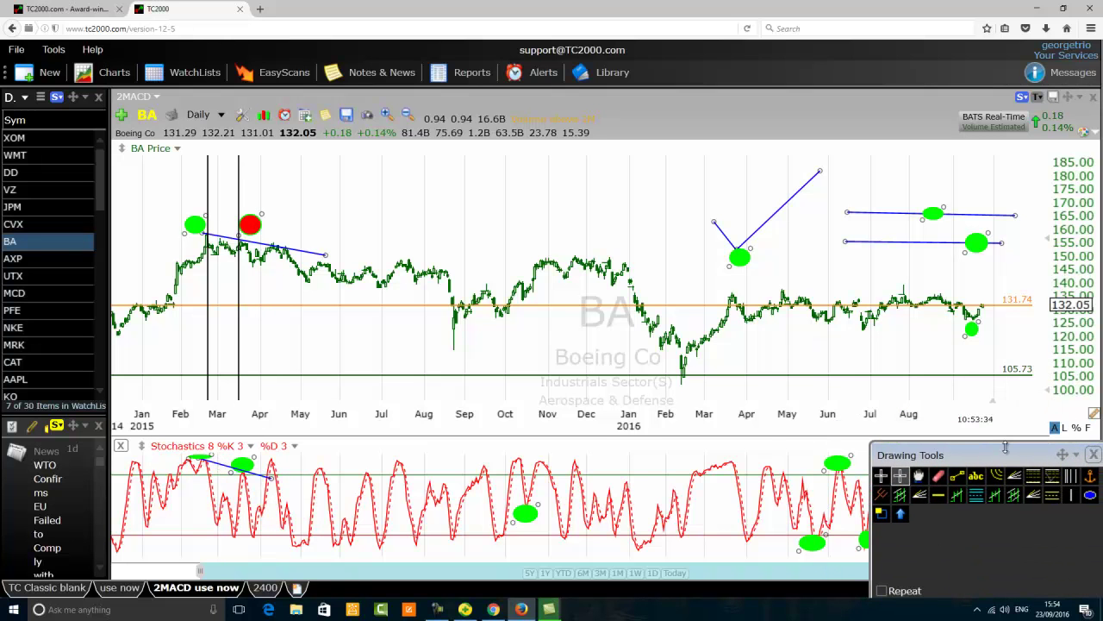
left_click(957, 475)
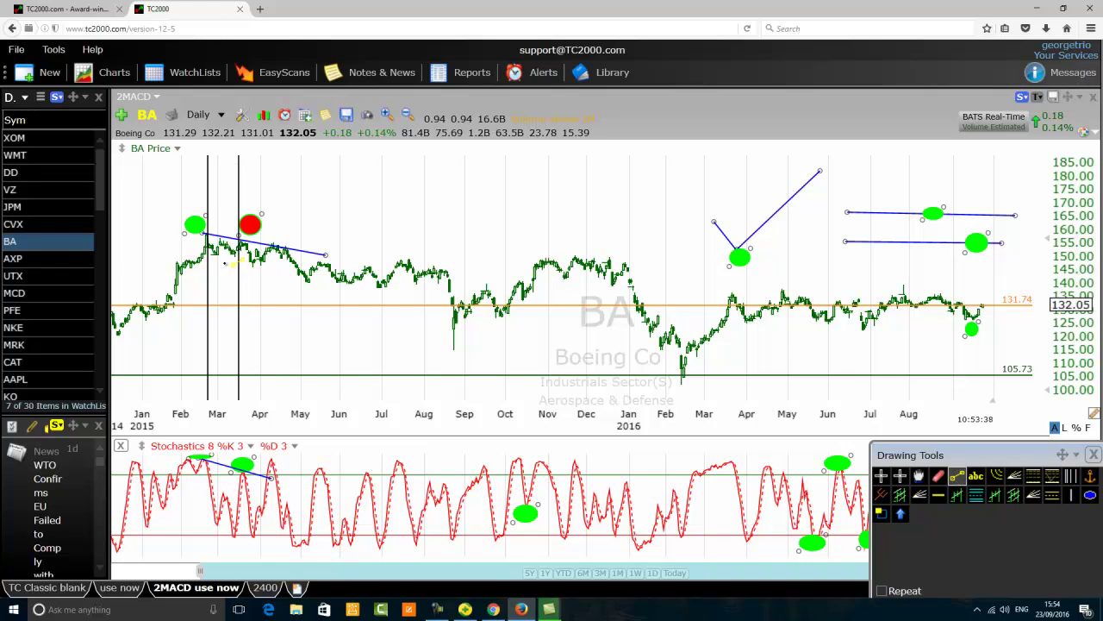
left_click_drag(242, 250, 275, 231)
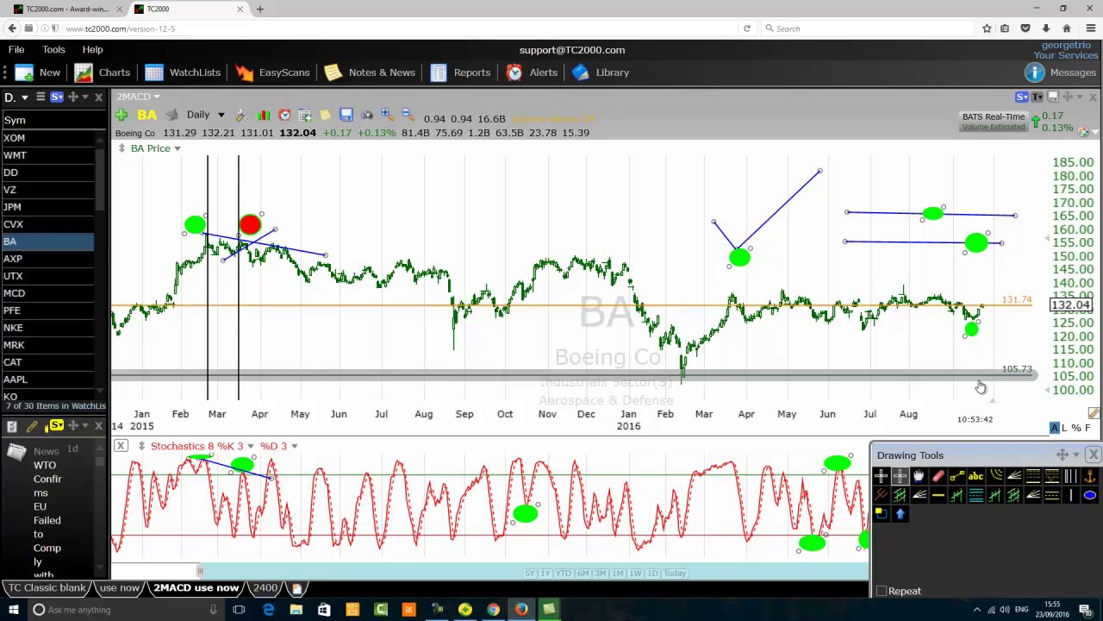
Step: Zoom the chart in to December 2014 through August 2015 and compare the price trend lines with the marked stochastics peaks
left_click_drag(963, 458, 815, 121)
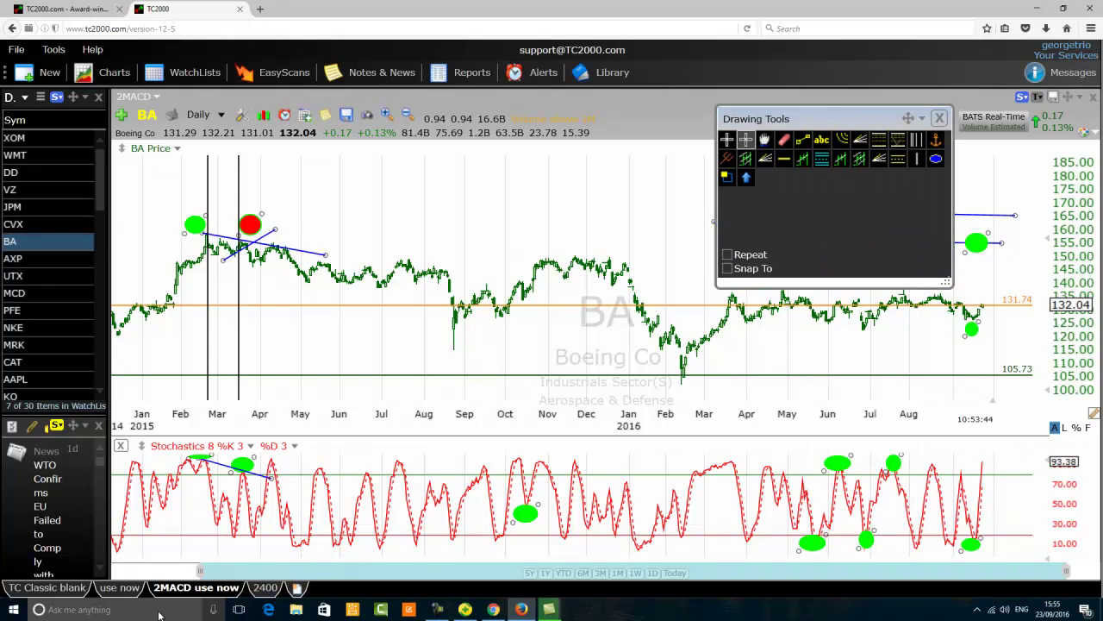
left_click_drag(1067, 571, 523, 565)
left_click(474, 246)
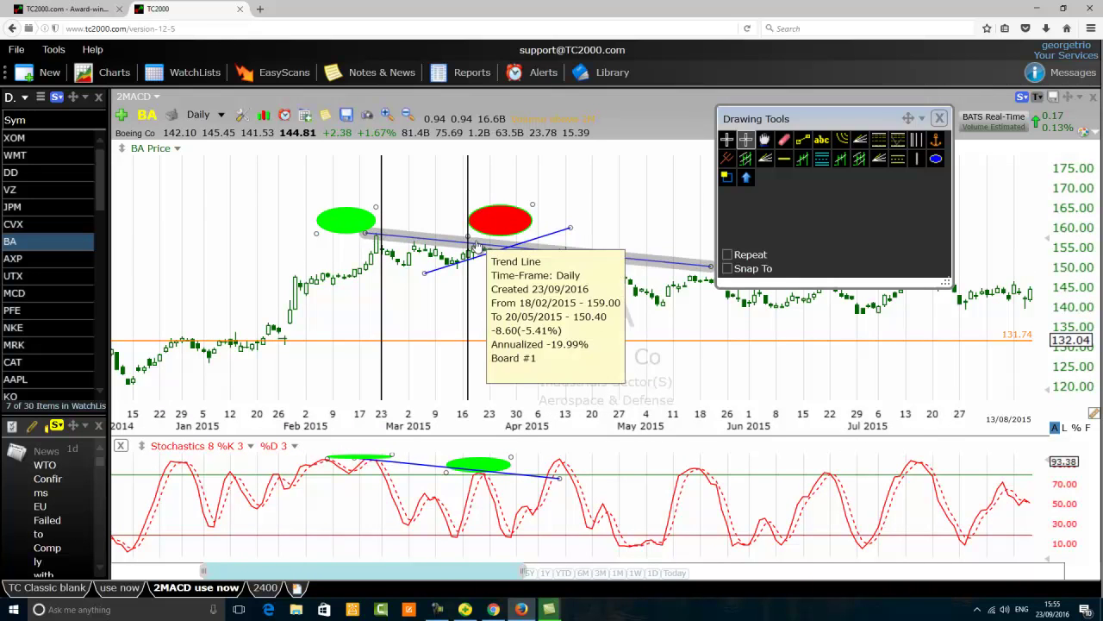
left_click(485, 474)
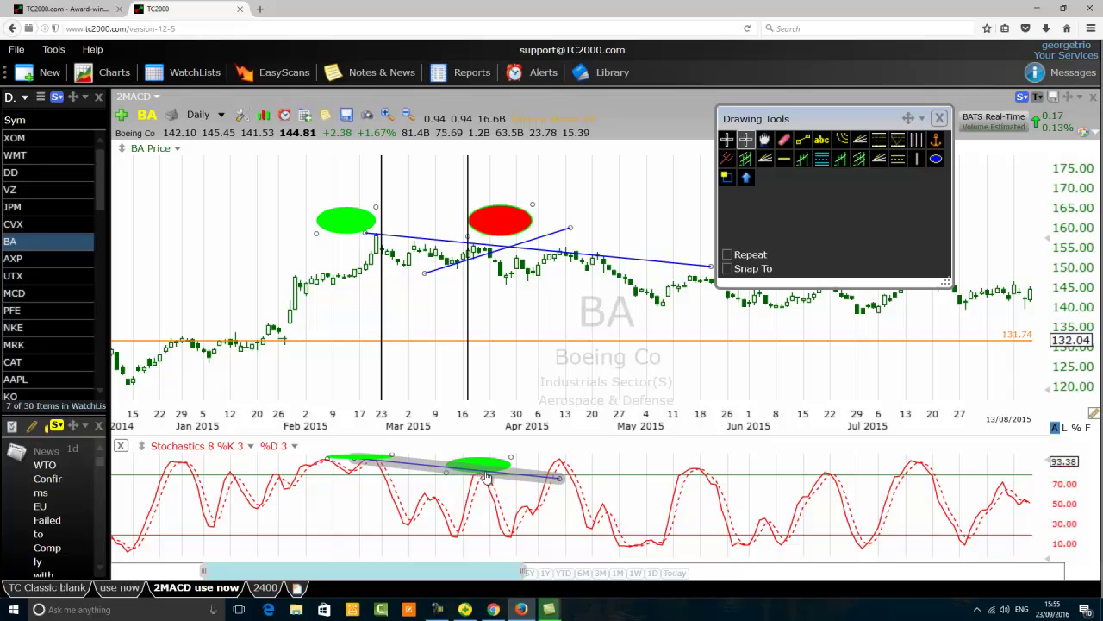
left_click(380, 459)
left_click(484, 470)
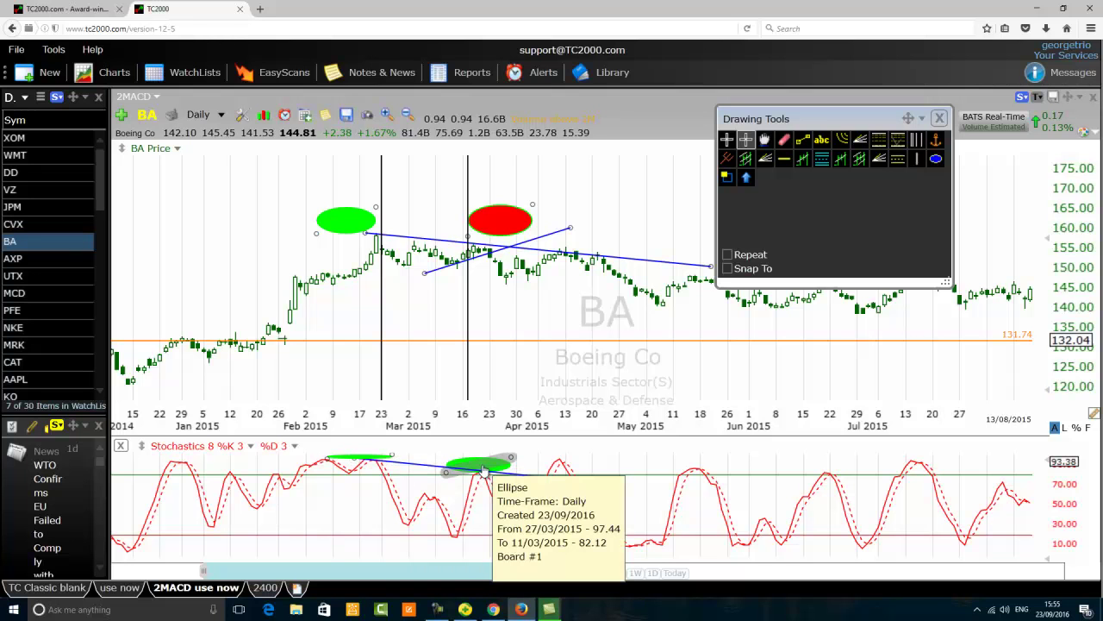
left_click(481, 257)
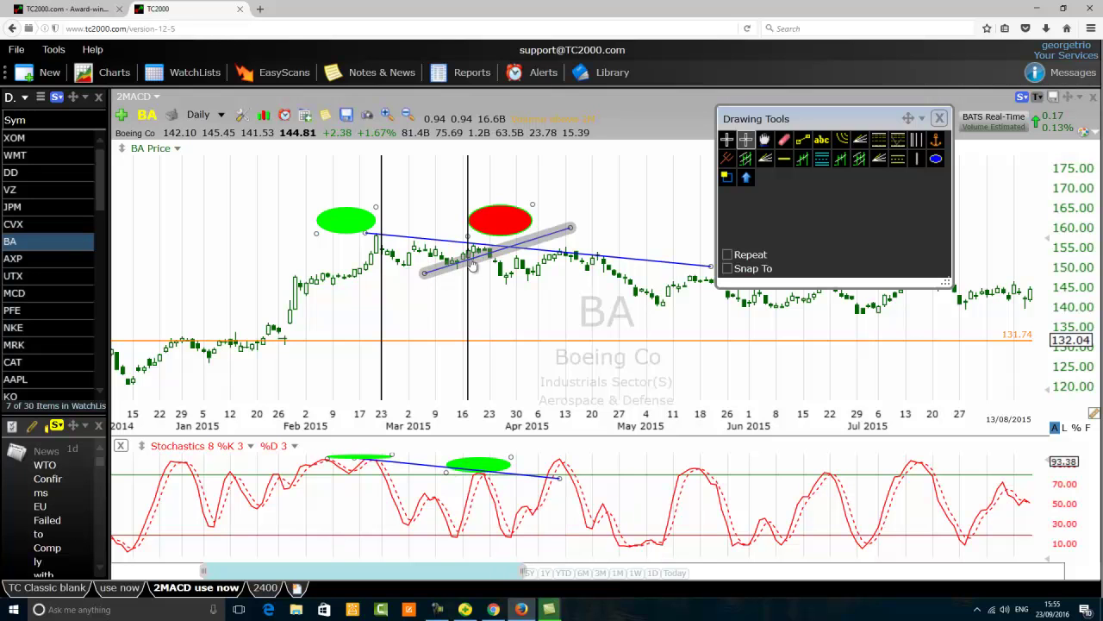
mouse_move(490, 253)
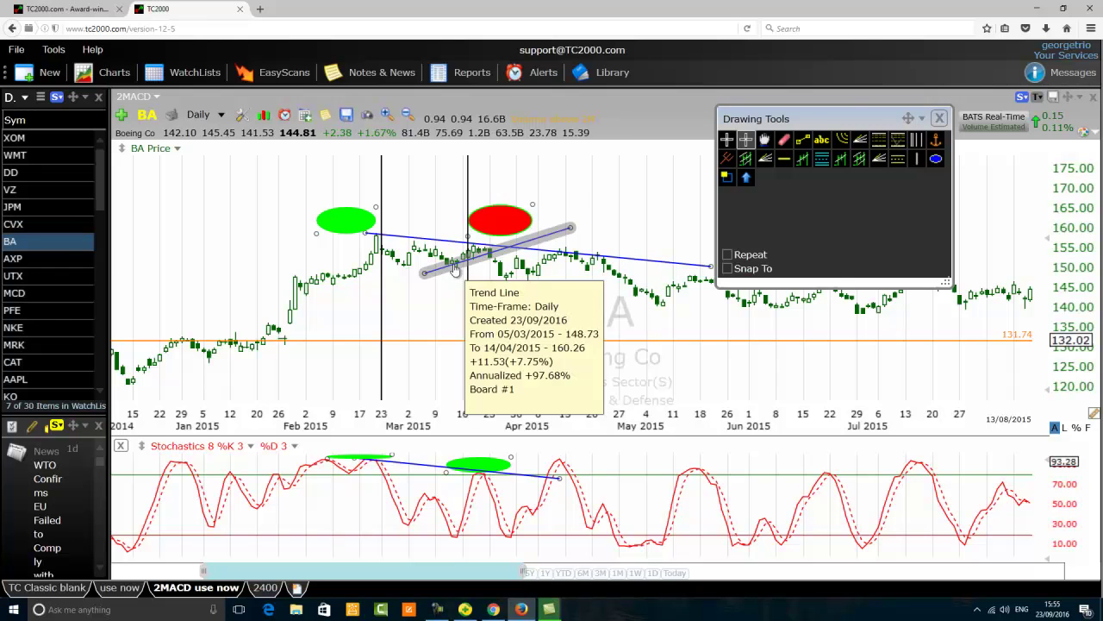
Step: Change the color of the short rising March 2015 trend line to light cyan
right_click(456, 268)
left_click(473, 277)
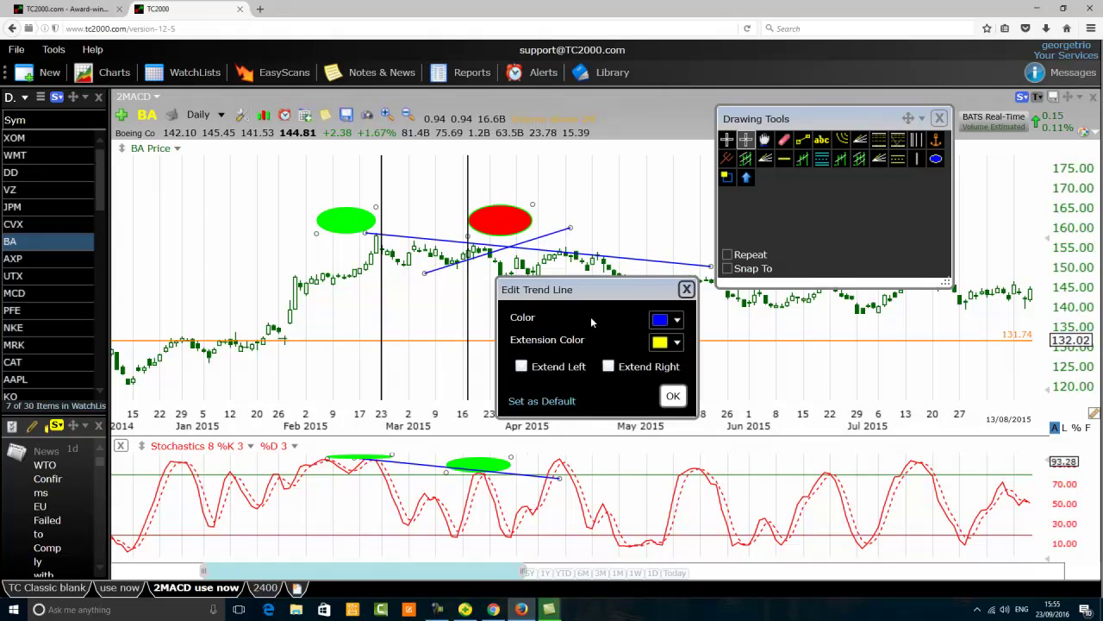
left_click(661, 320)
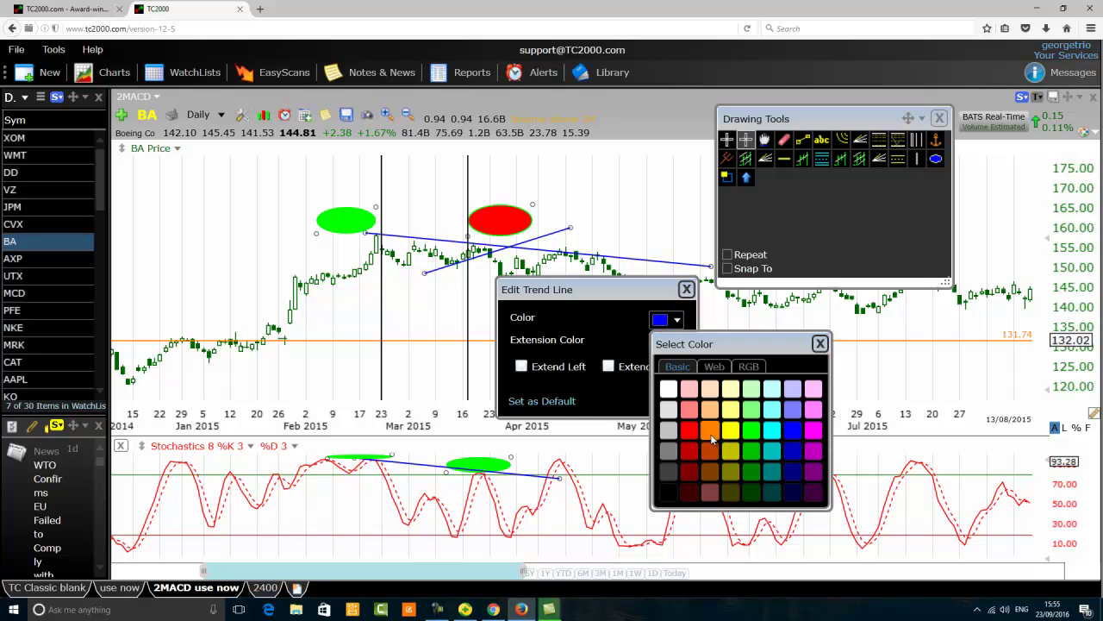
left_click(710, 431)
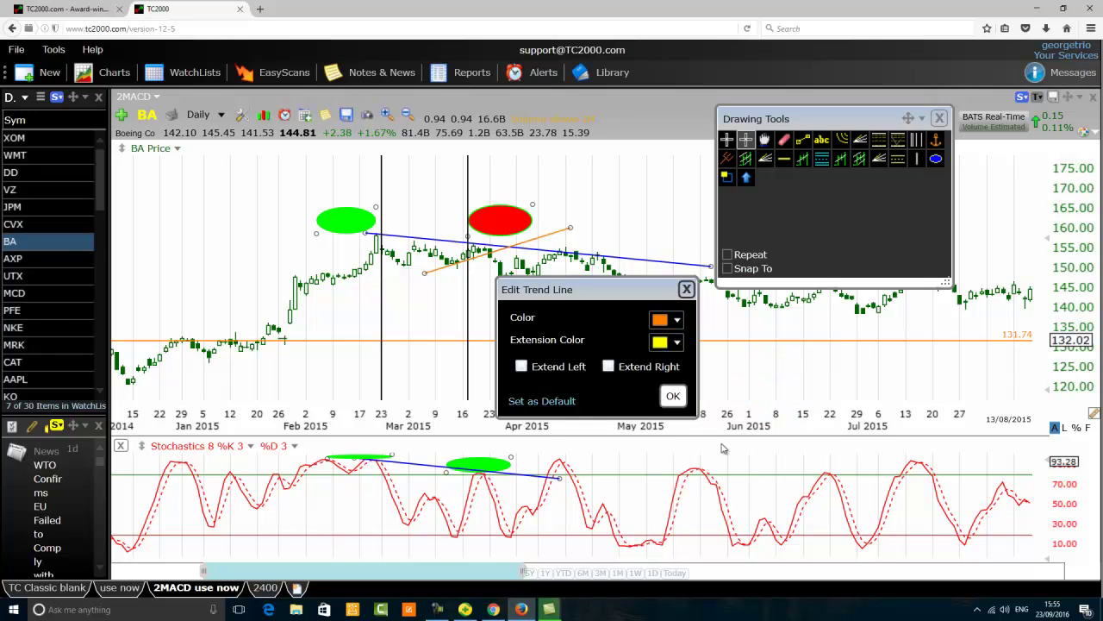
left_click(662, 320)
left_click(770, 413)
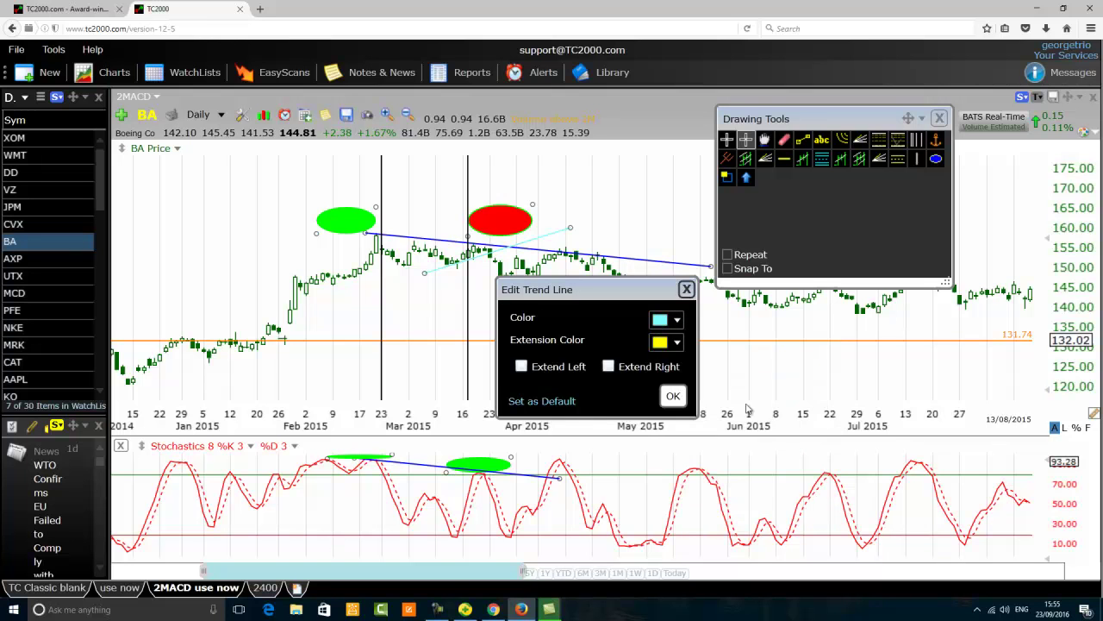
left_click(671, 399)
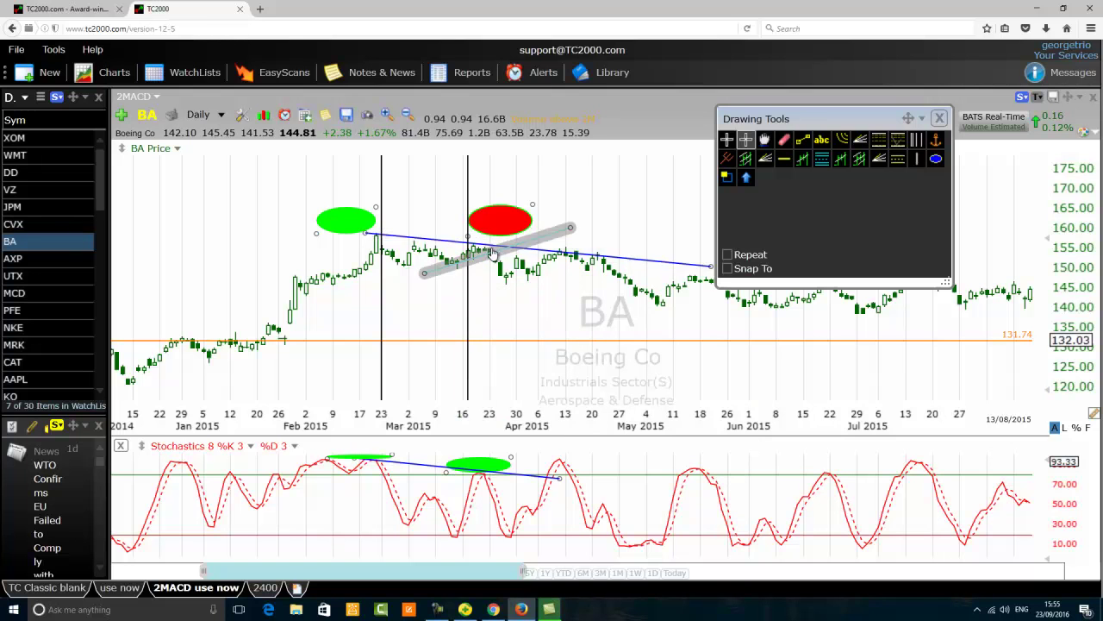
Step: Draw a vertical trend line through the falling late-March 2015 candle below the red ellipse, move it aside and delete it
mouse_move(490, 259)
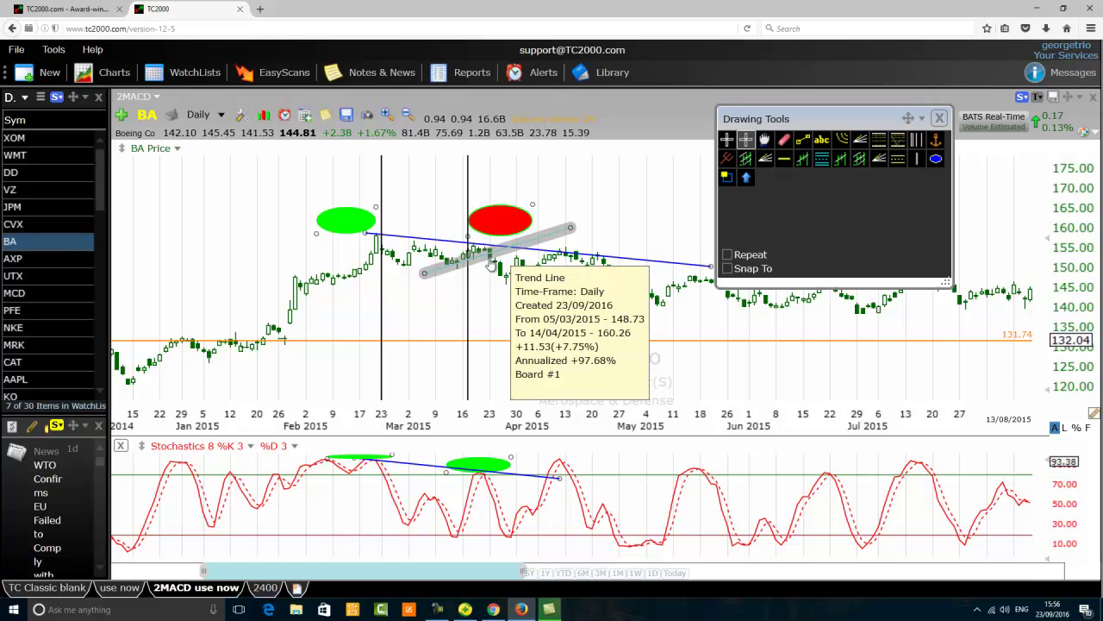
left_click(803, 139)
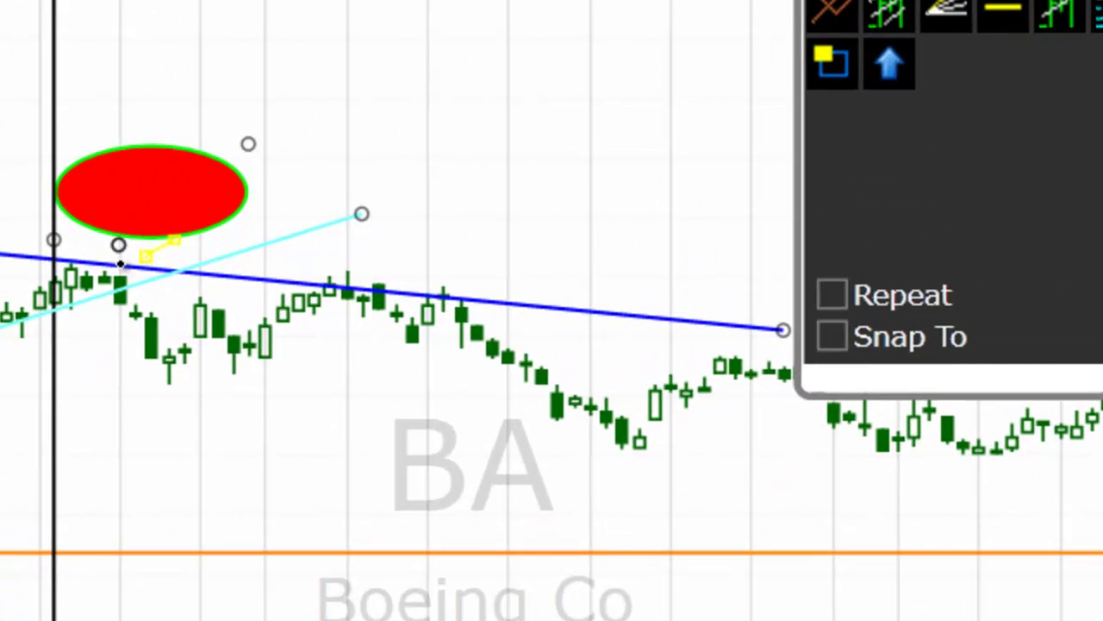
left_click_drag(329, 244, 332, 343)
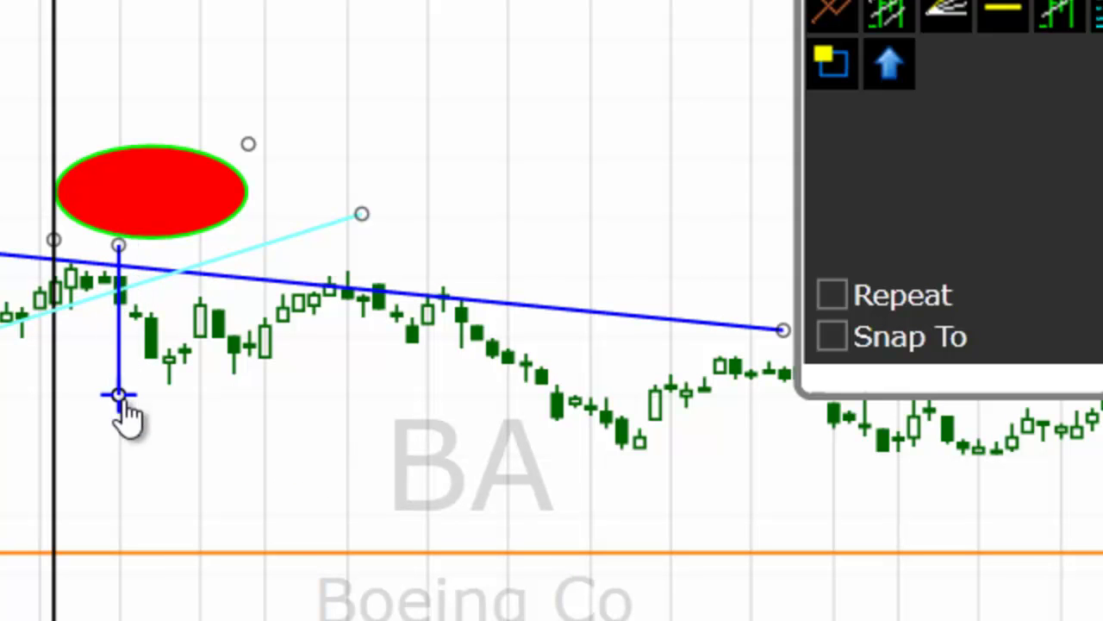
left_click_drag(121, 413, 622, 163)
right_click(621, 94)
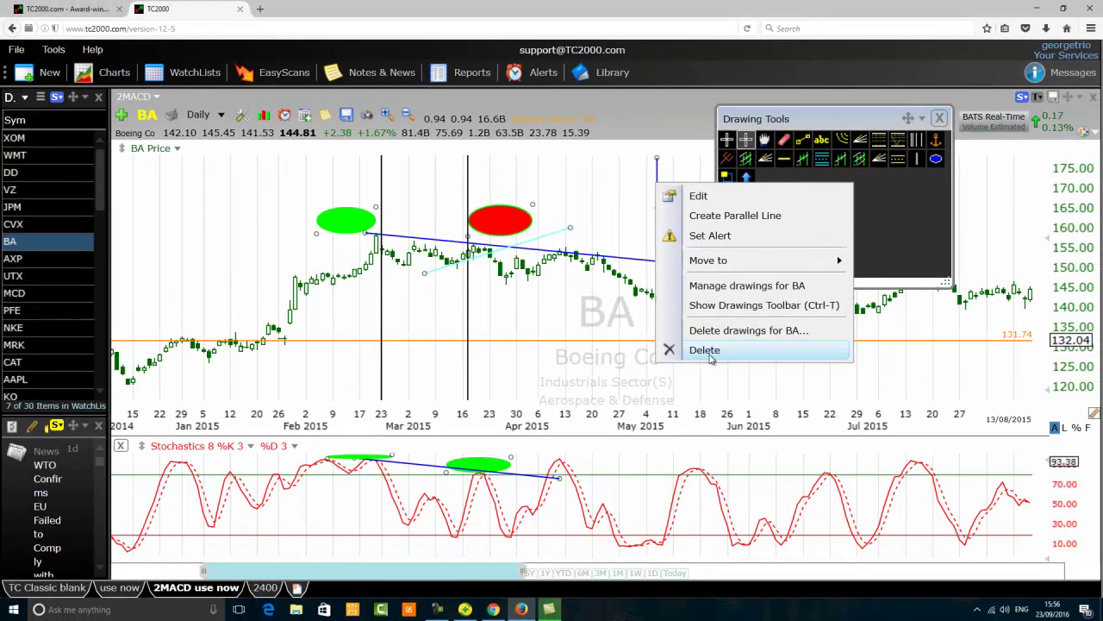
left_click(711, 356)
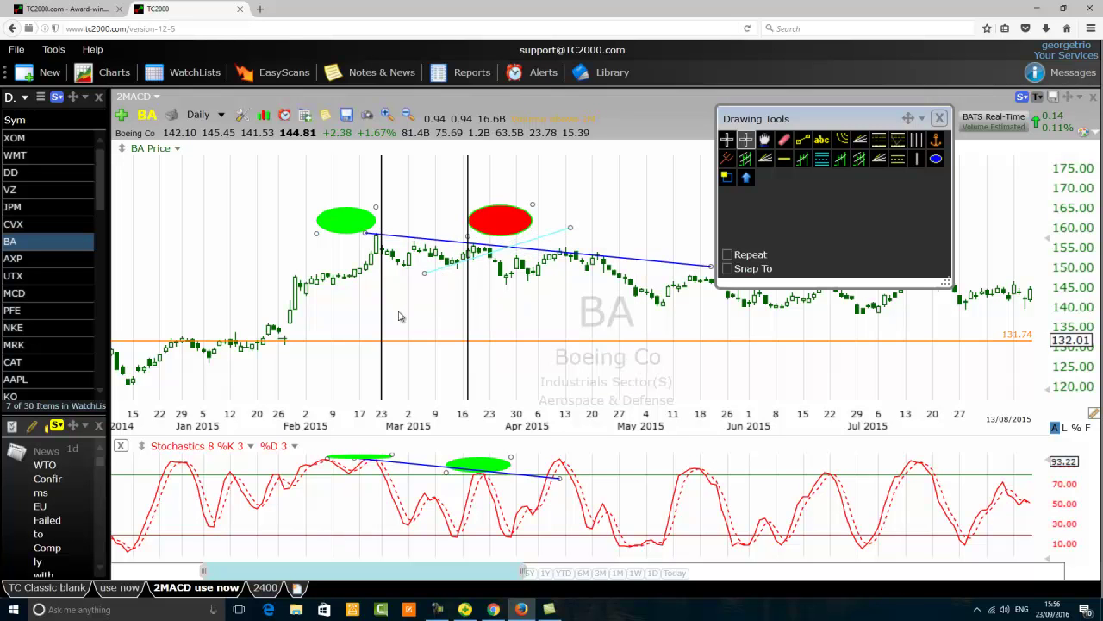
Step: Draw a horizontal line at 152.78 at the low of the falling late-March 2015 candle below the red ellipse
scroll(401, 316, "up", 2)
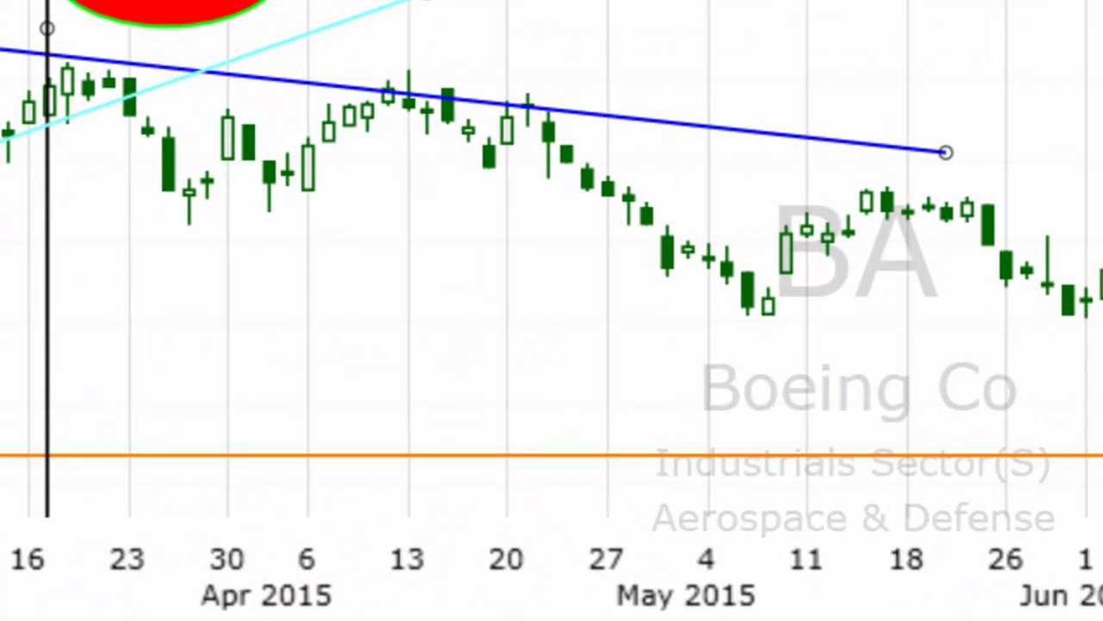
left_click(125, 110)
mouse_move(130, 114)
left_mouse_down()
mouse_move(149, 128)
mouse_move(151, 113)
left_mouse_up()
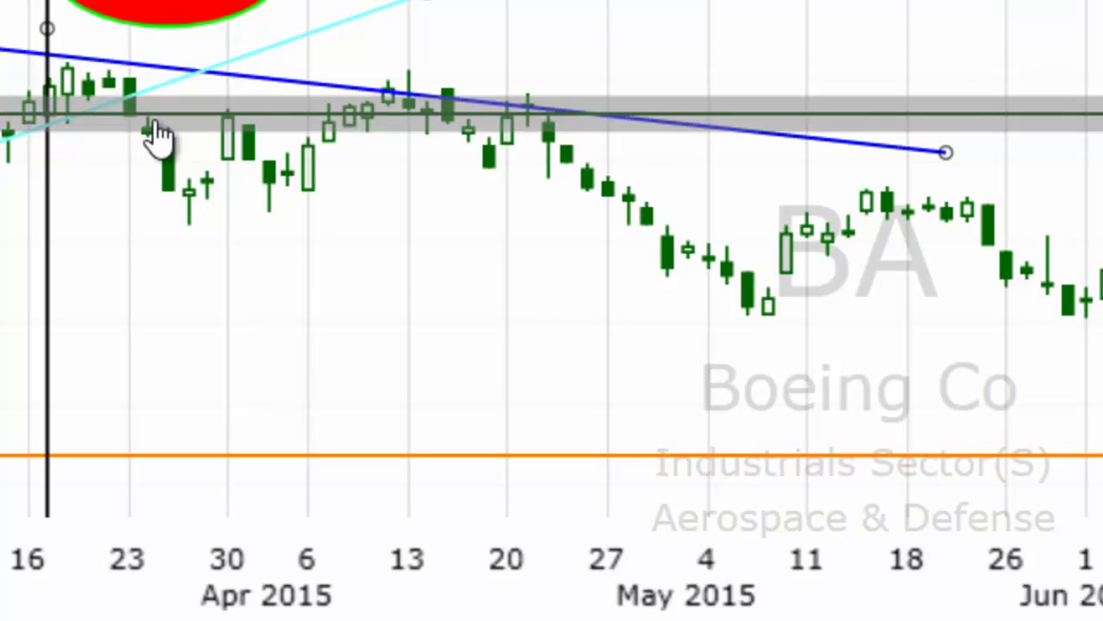
mouse_move(152, 146)
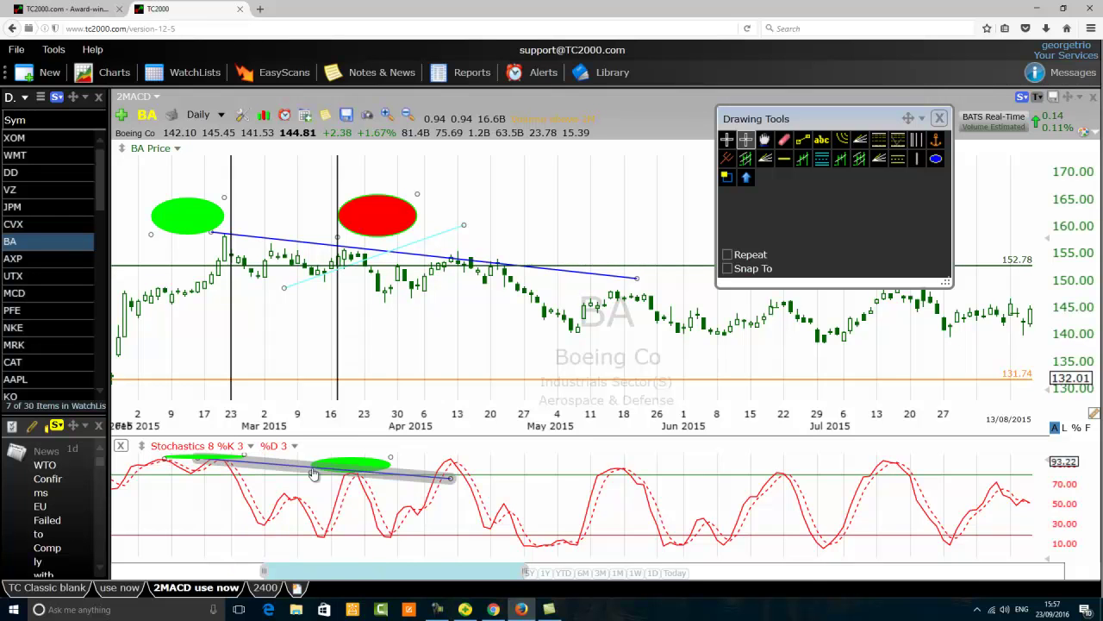
mouse_move(353, 472)
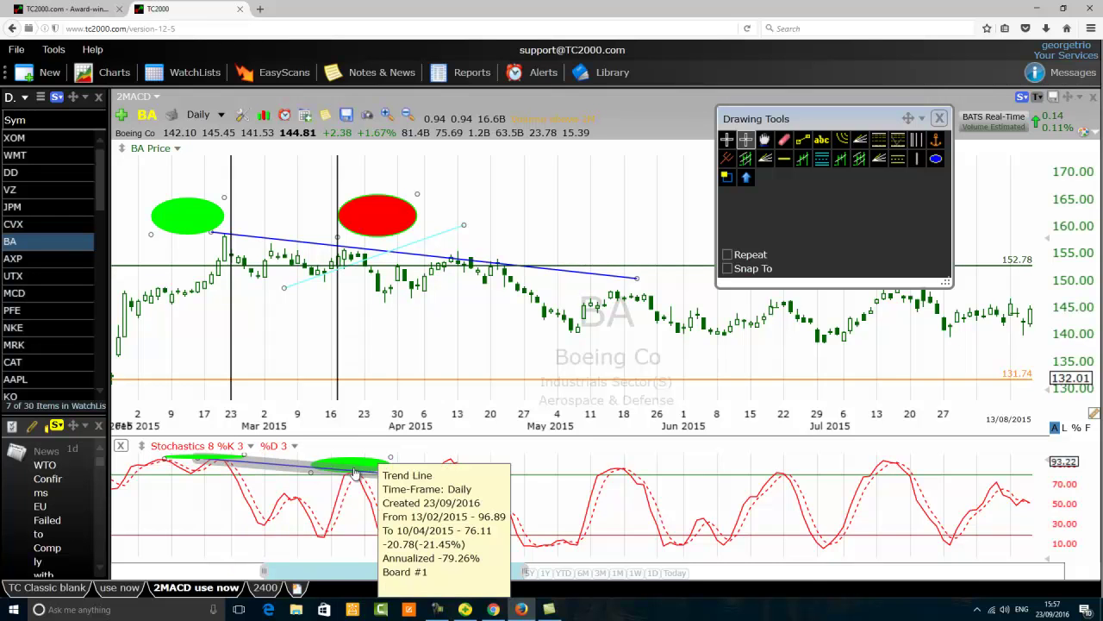
mouse_move(348, 252)
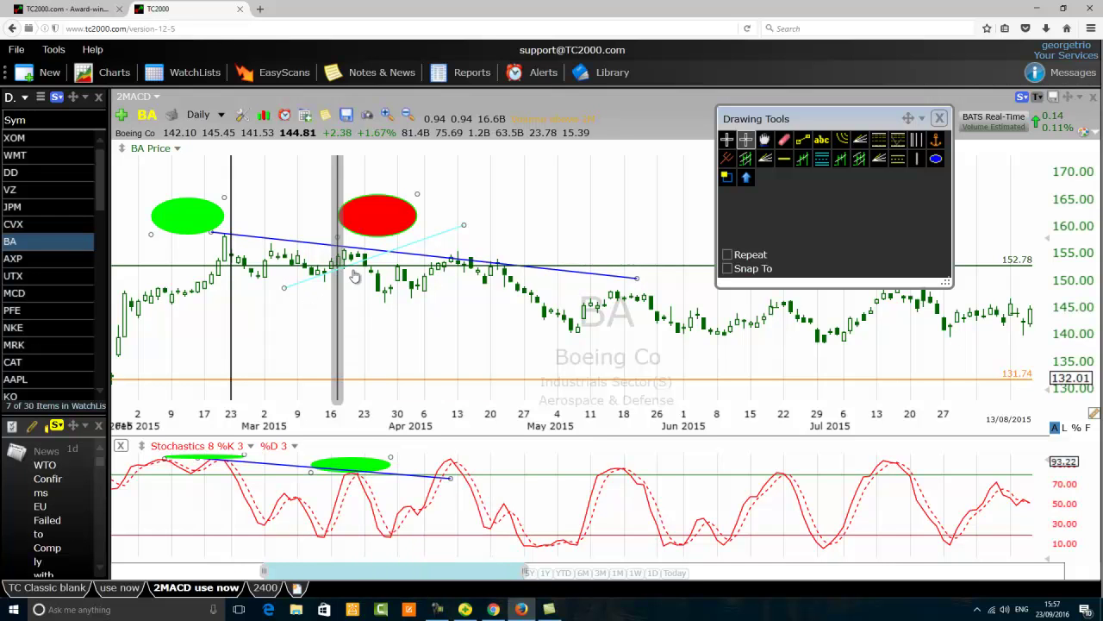
mouse_move(368, 272)
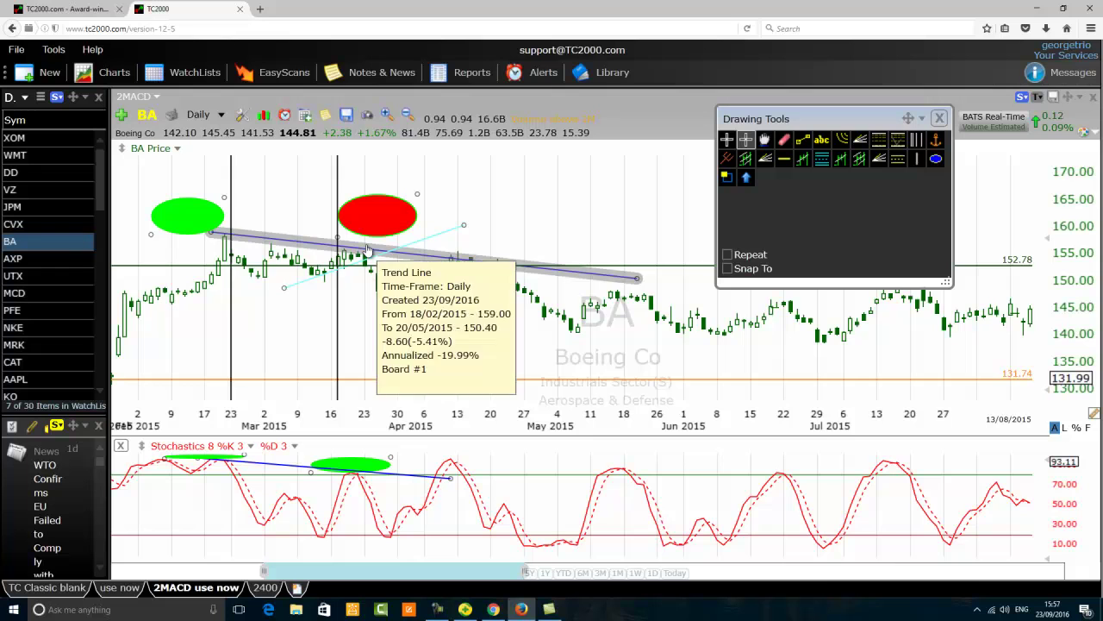
mouse_move(372, 272)
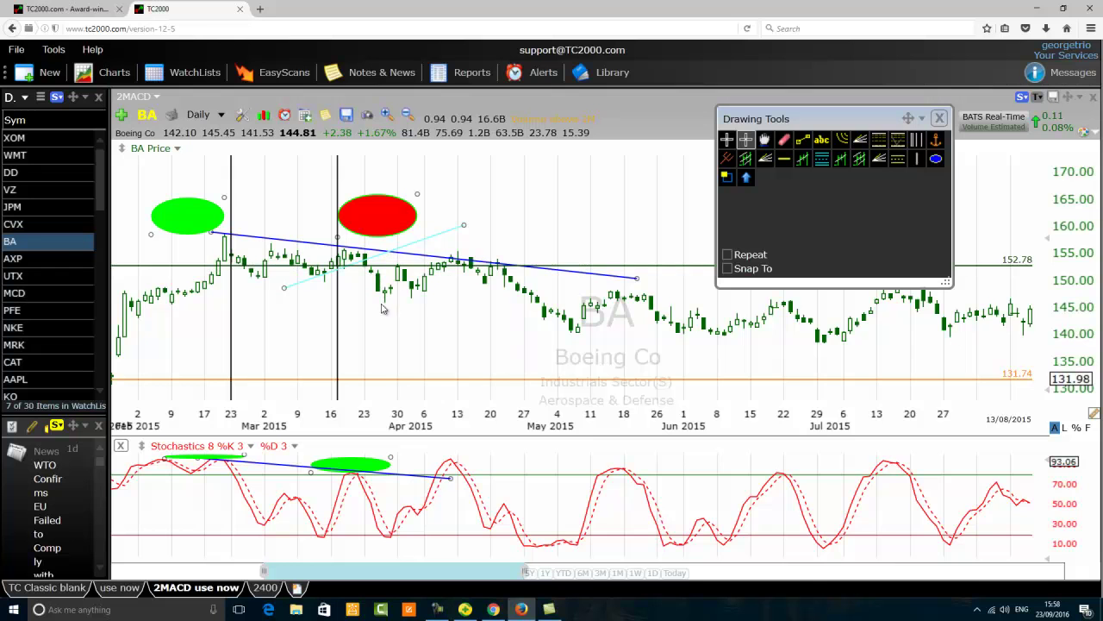
Step: Draw a rising trend line on the stochastics from the late-September 2015 low through the October ellipse to mid-December 2015
mouse_move(827, 124)
left_mouse_down()
mouse_move(648, 426)
mouse_move(738, 571)
mouse_move(766, 566)
left_mouse_up()
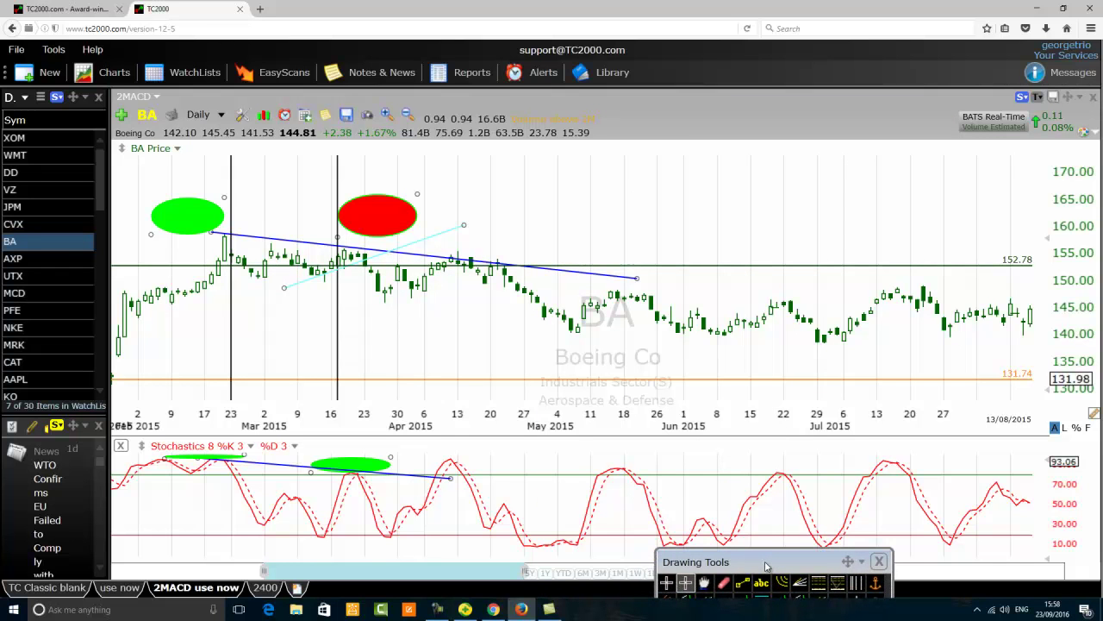
scroll(214, 327, "down", 4)
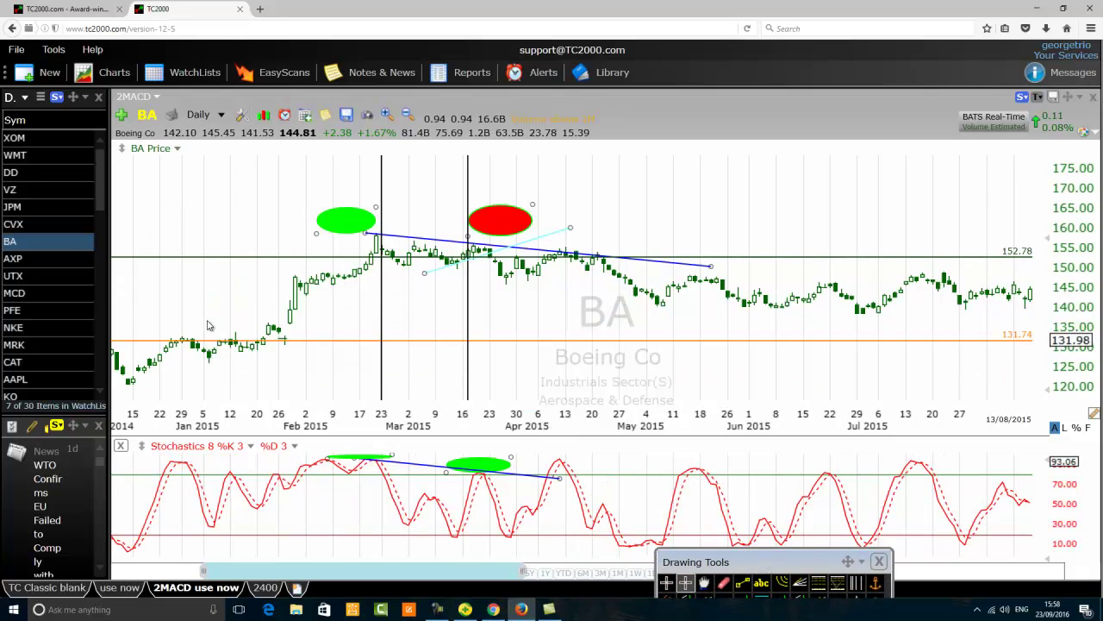
scroll(214, 327, "down", 3)
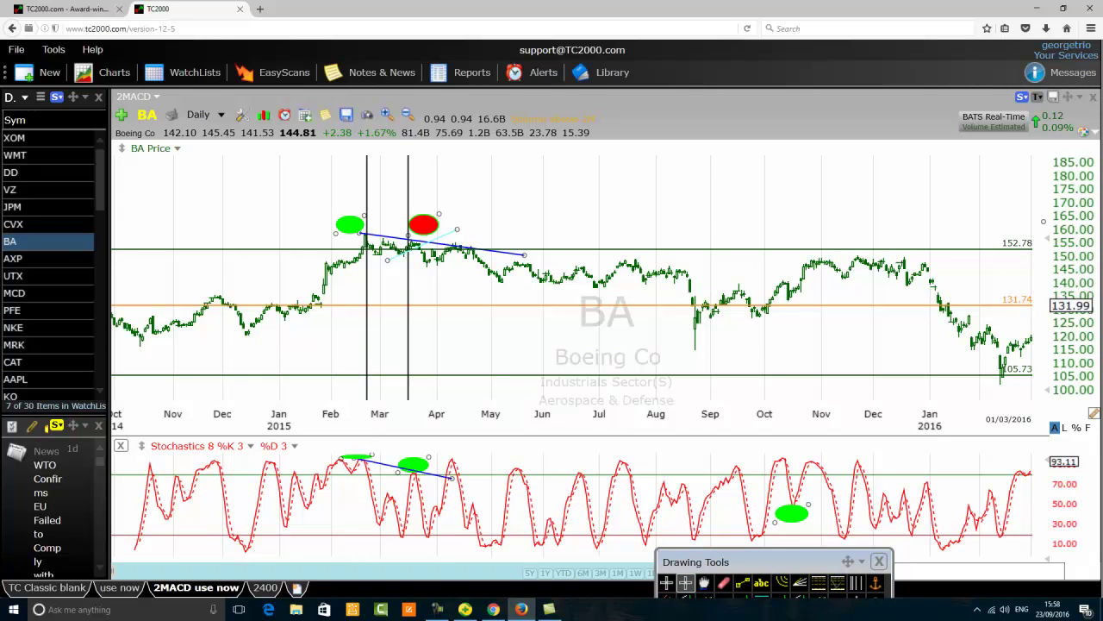
mouse_move(770, 558)
left_mouse_down()
mouse_move(606, 558)
mouse_move(213, 382)
mouse_move(306, 314)
left_mouse_up()
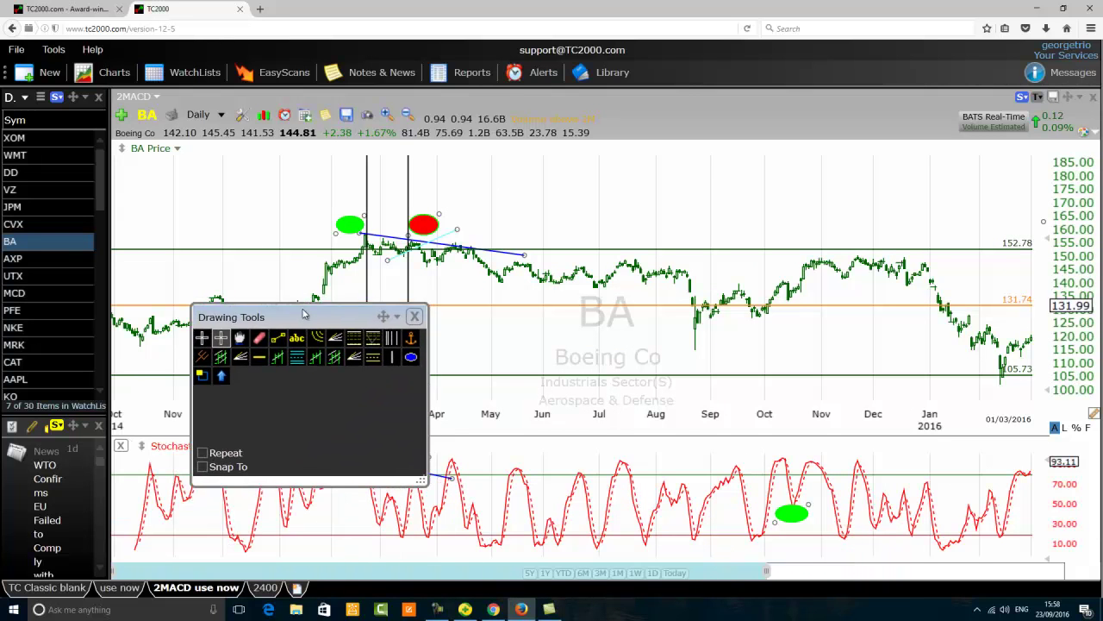
left_click(279, 339)
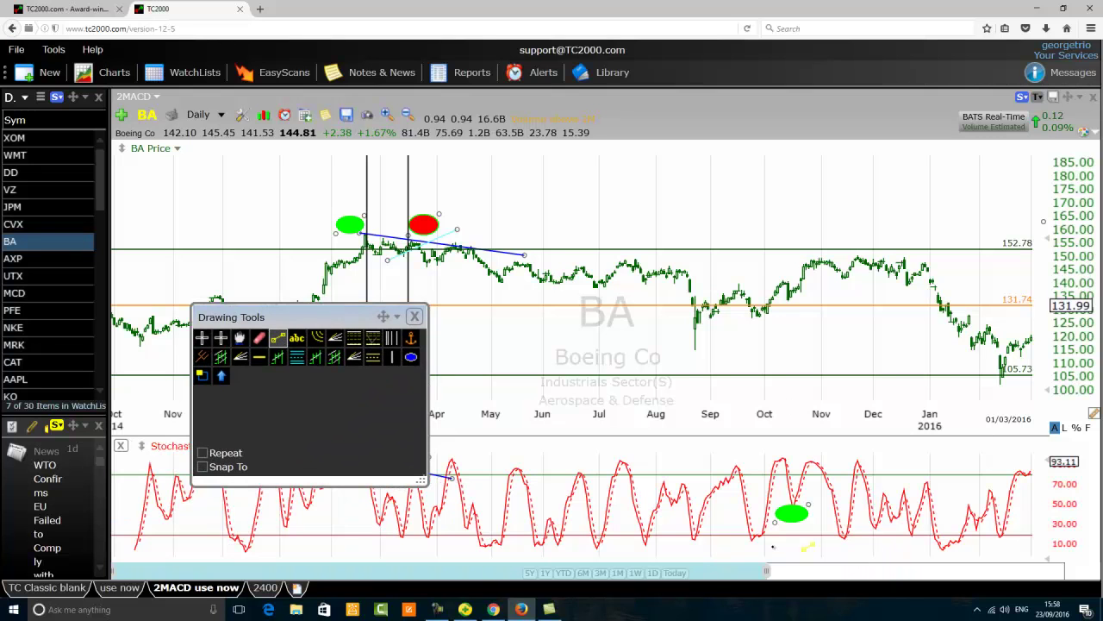
left_click_drag(739, 544, 899, 466)
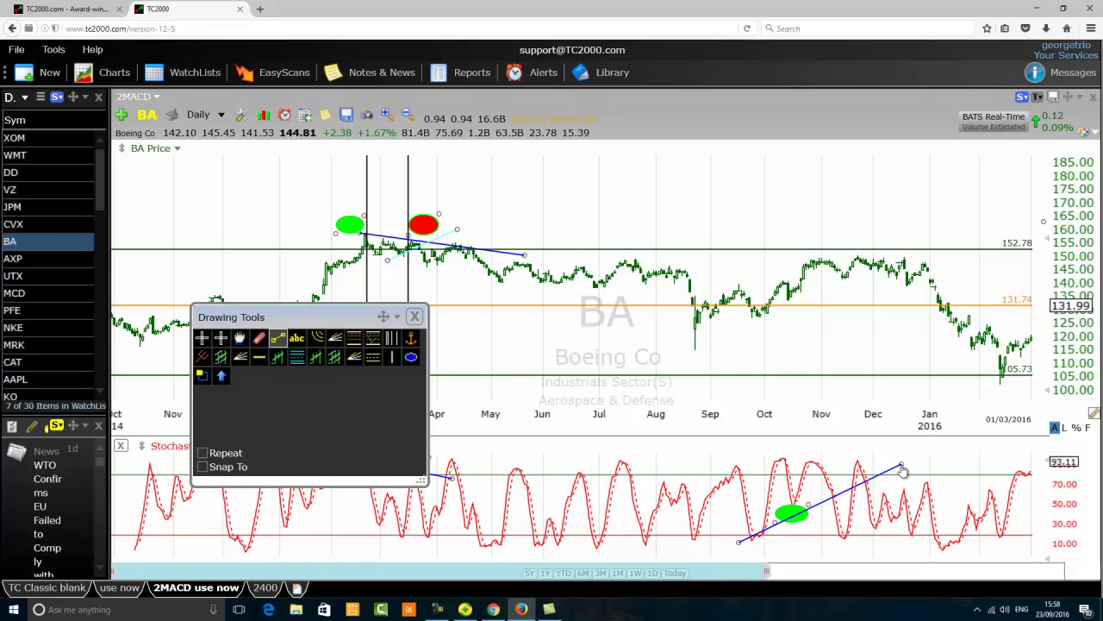
Step: Mark the late-September 2015 stochastics low, at the start of the rising trend line, with a green ellipse
left_click(411, 359)
left_click_drag(773, 538, 734, 552)
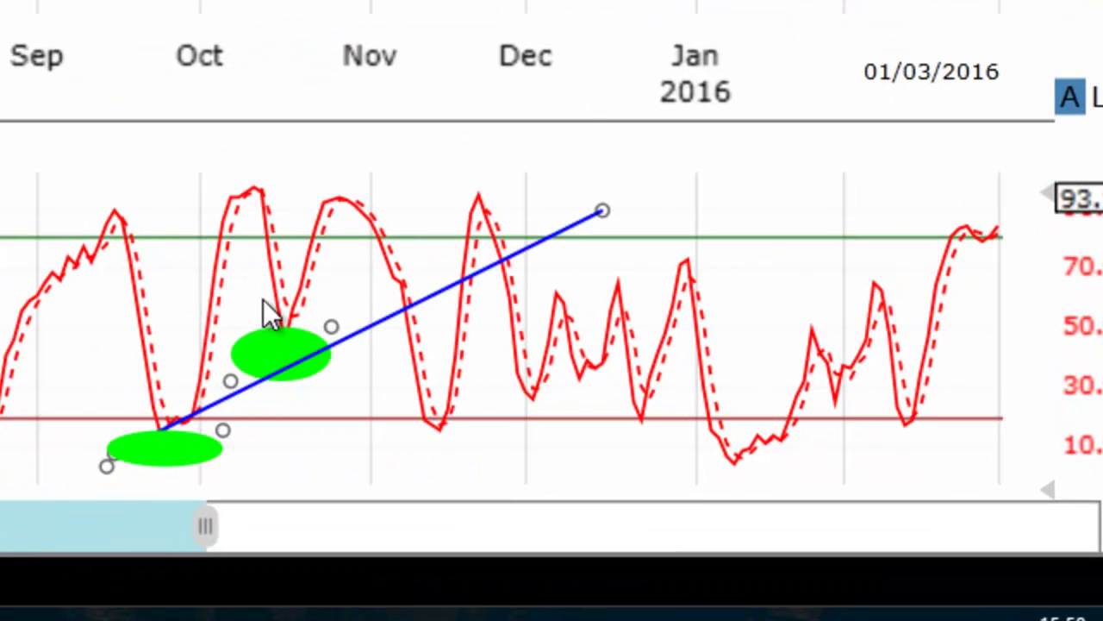
mouse_move(291, 361)
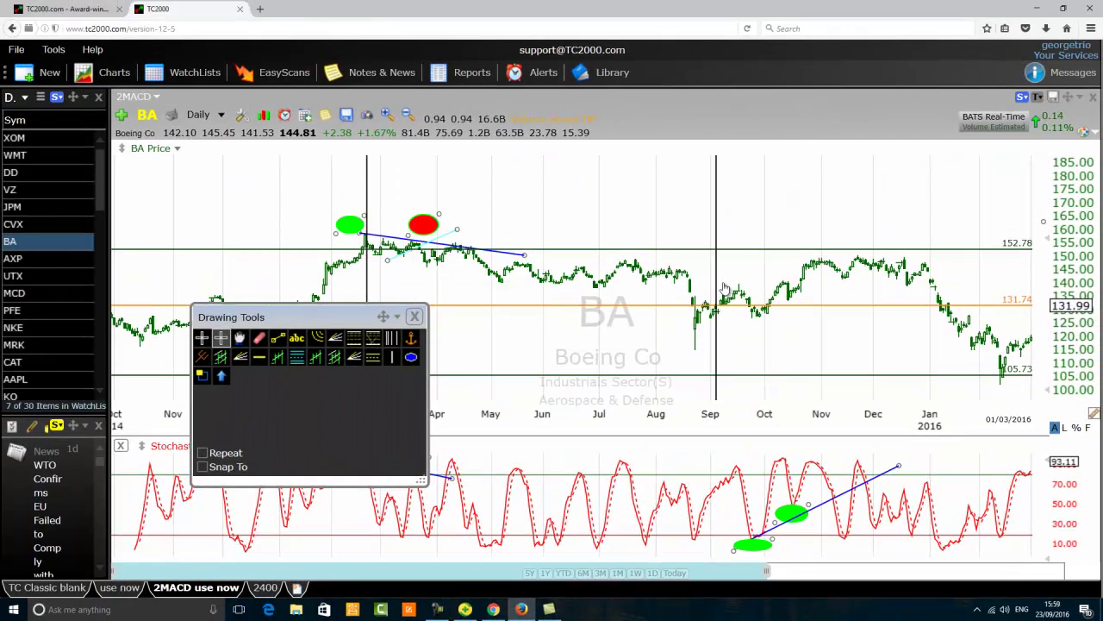
Step: Move the second vertical line and the red ellipse to the mid-October 2015 price low and draw a falling trend line there from 147.47 to 125.87
left_click_drag(724, 287, 791, 306)
left_click_drag(423, 224, 795, 312)
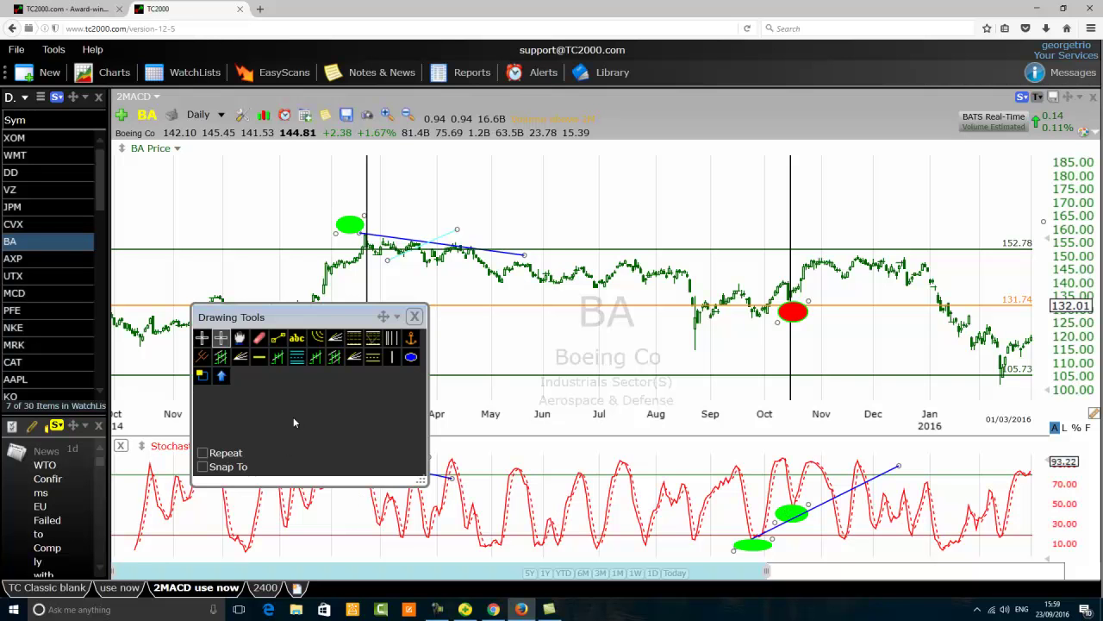
left_click(276, 339)
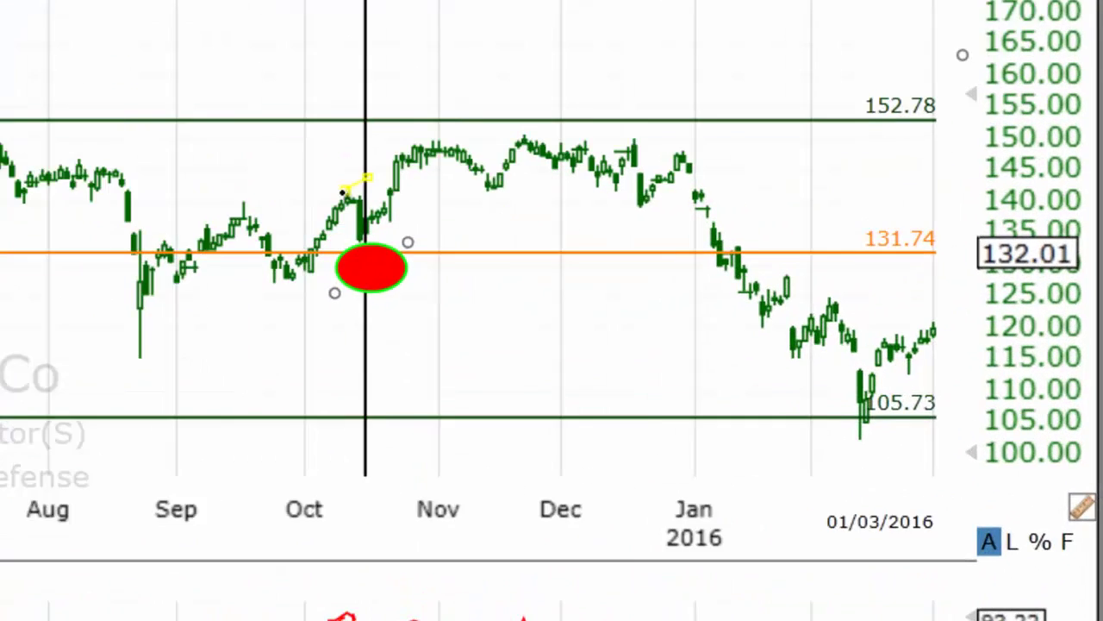
left_click_drag(780, 264, 806, 327)
left_click_drag(213, 293, 221, 291)
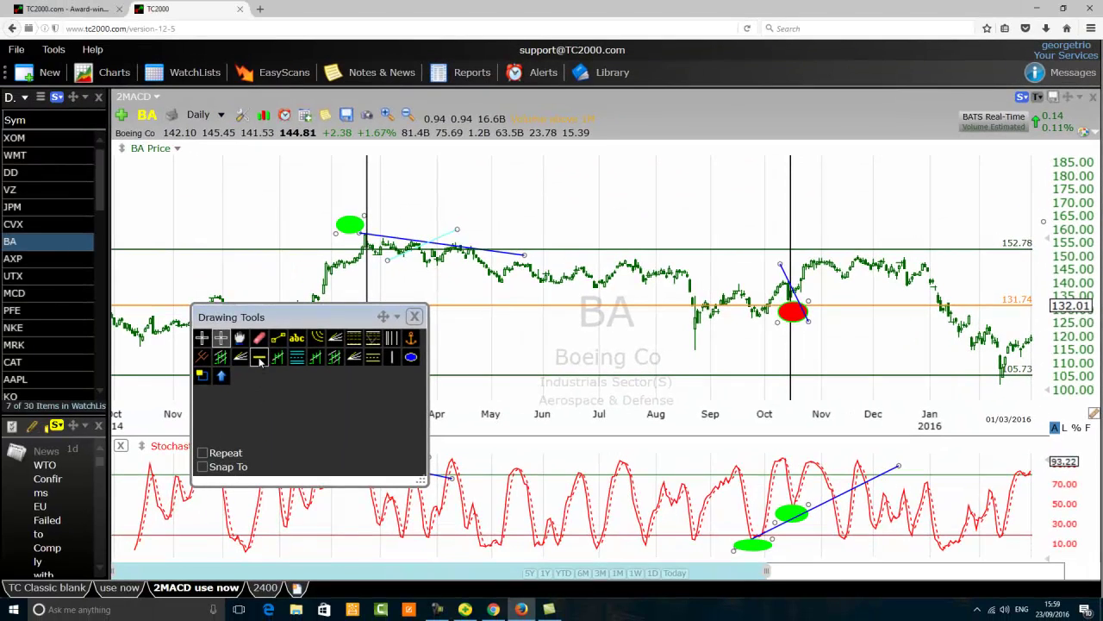
left_click(259, 358)
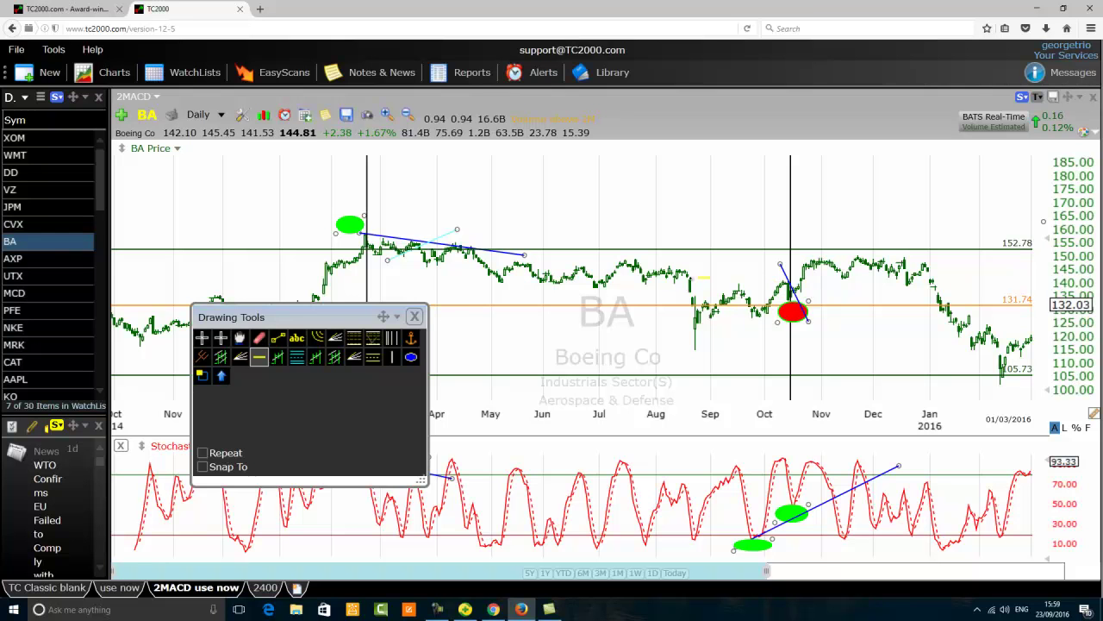
scroll(703, 278, "up", 3)
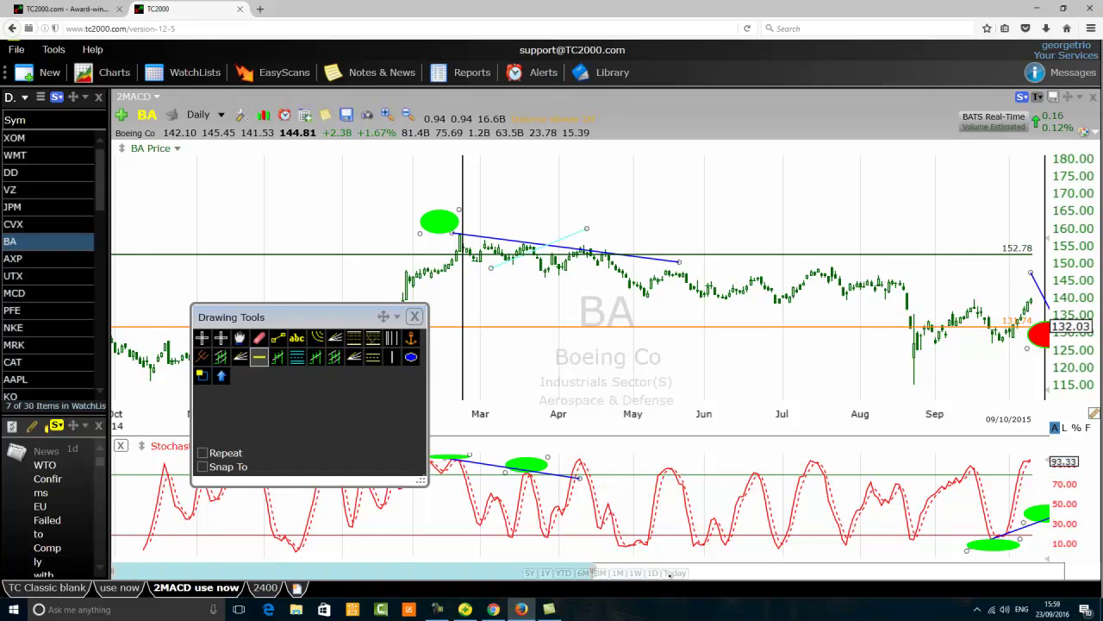
left_click(202, 337)
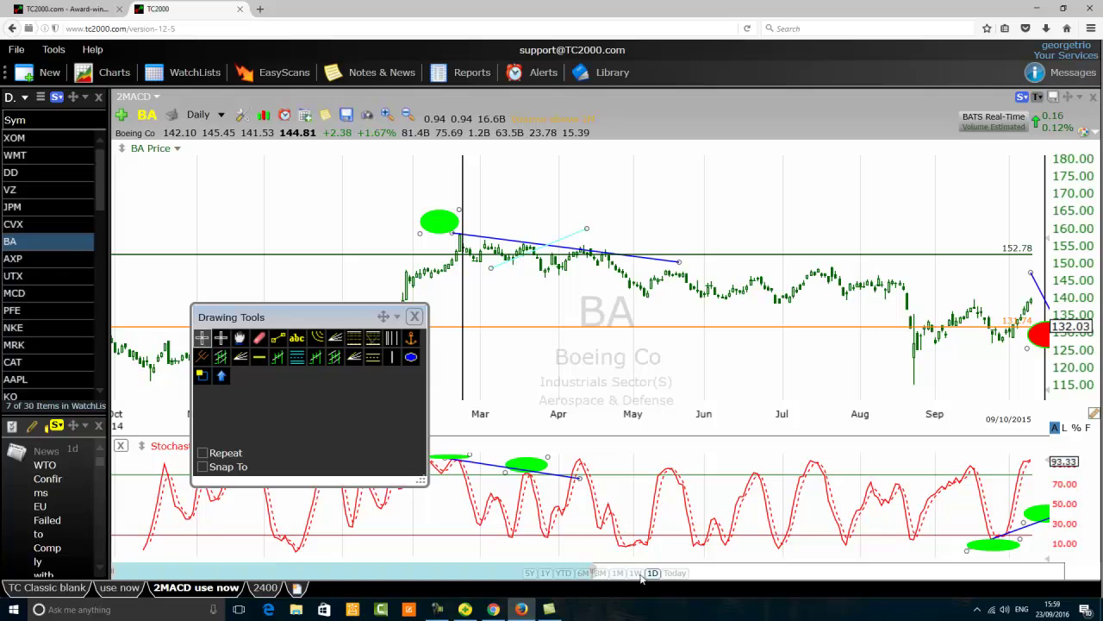
Step: Show the chart up to September 2016 and draw a horizontal line at 138.49 across the mid-October 2015 pullback
left_click_drag(597, 569, 780, 571)
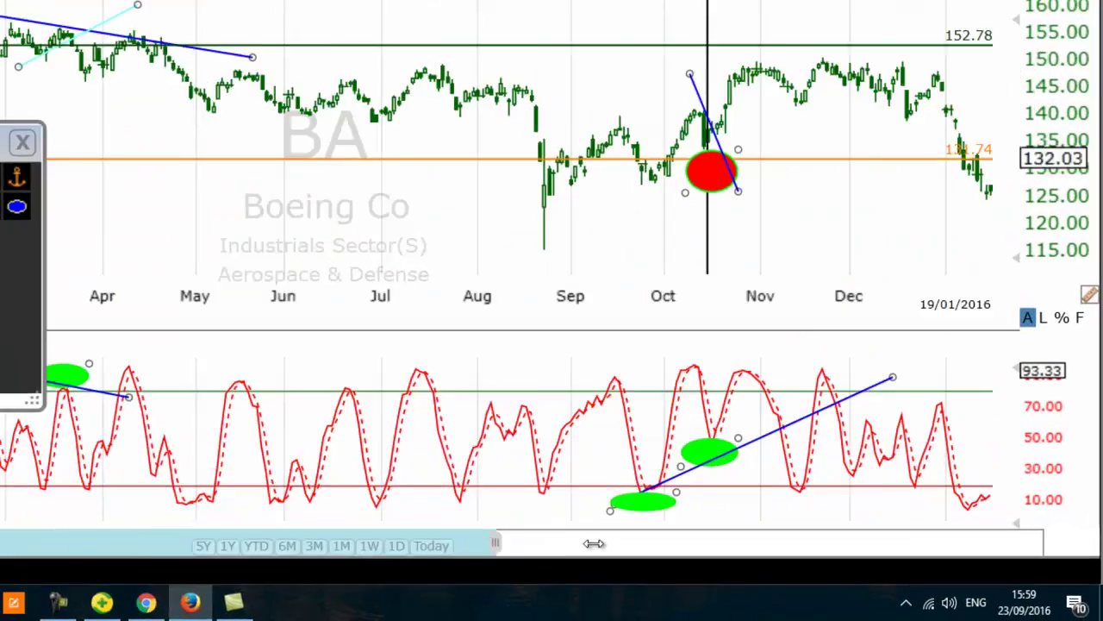
left_click_drag(594, 543, 966, 520)
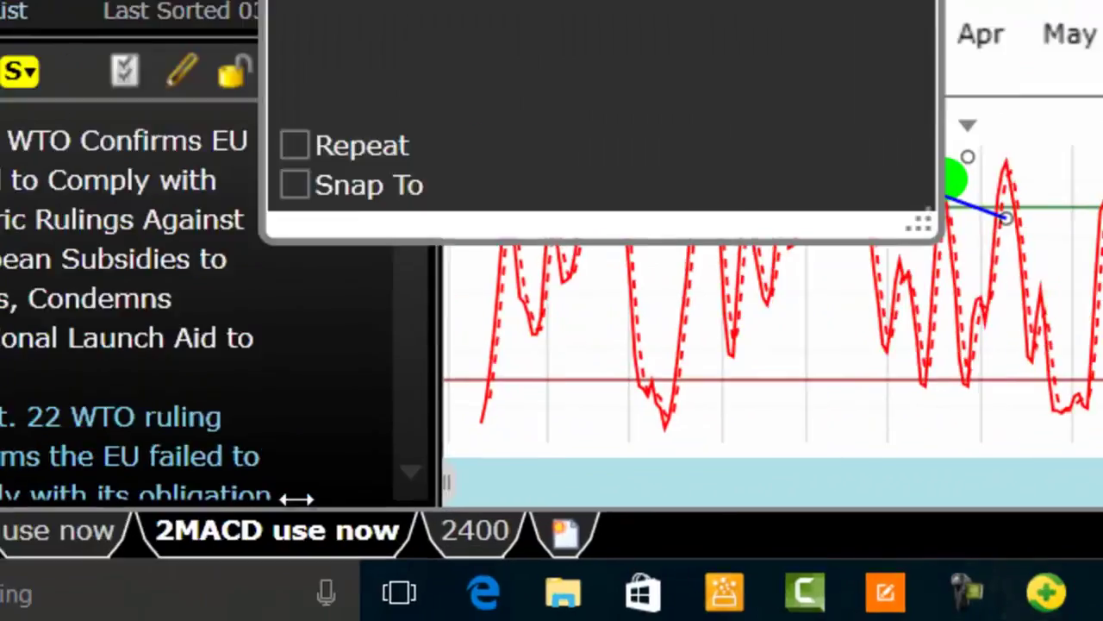
left_click_drag(296, 498, 0, 487)
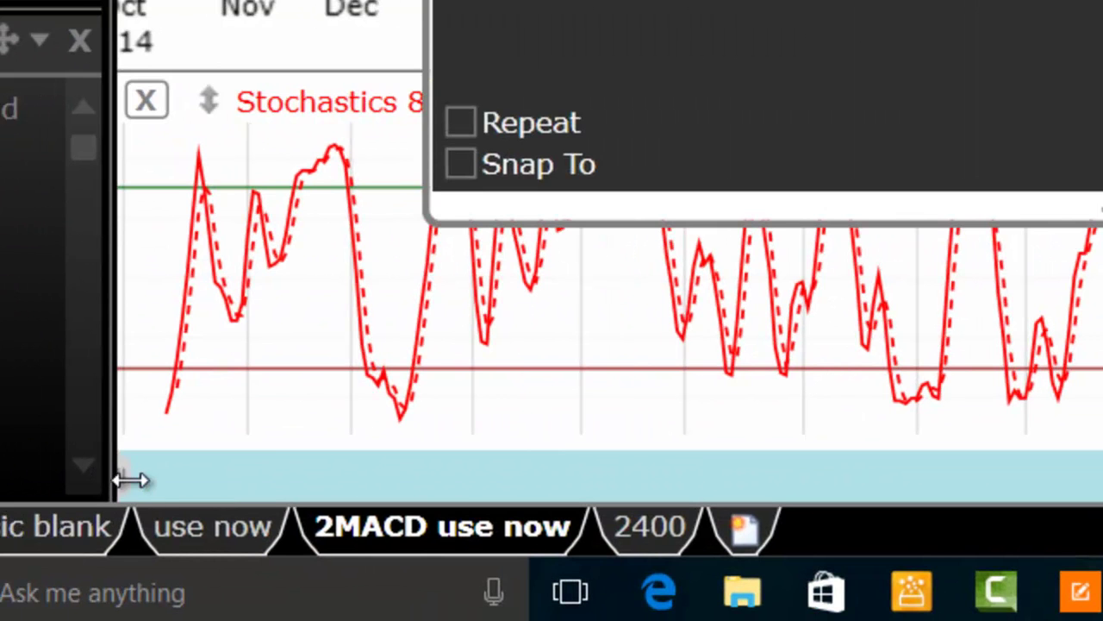
mouse_move(141, 475)
left_mouse_down()
mouse_move(419, 475)
mouse_move(832, 518)
left_mouse_up()
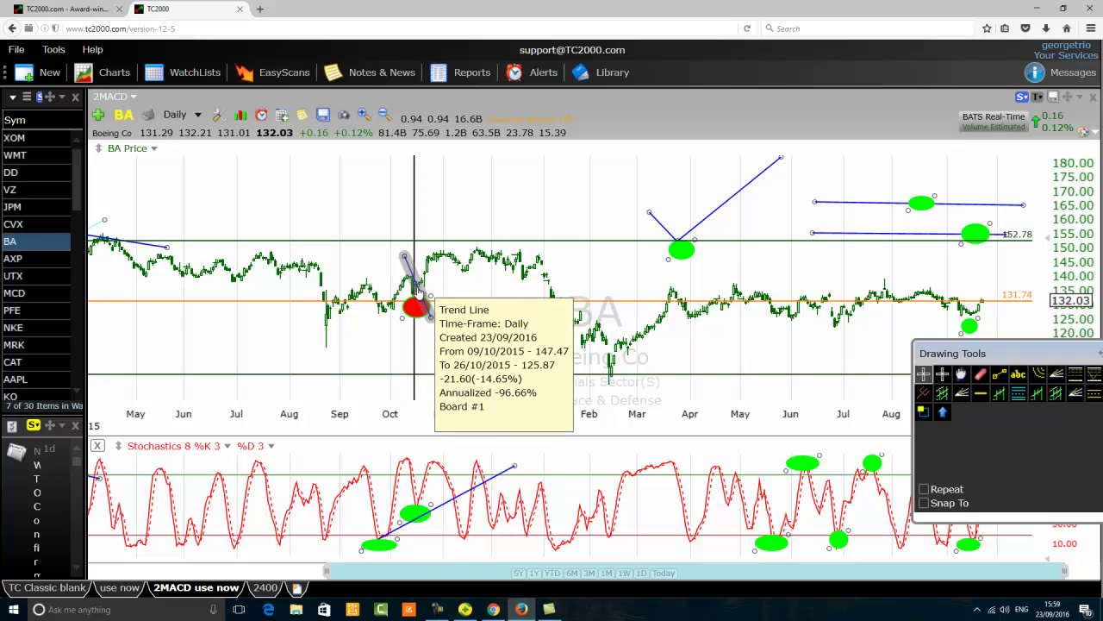
mouse_move(420, 287)
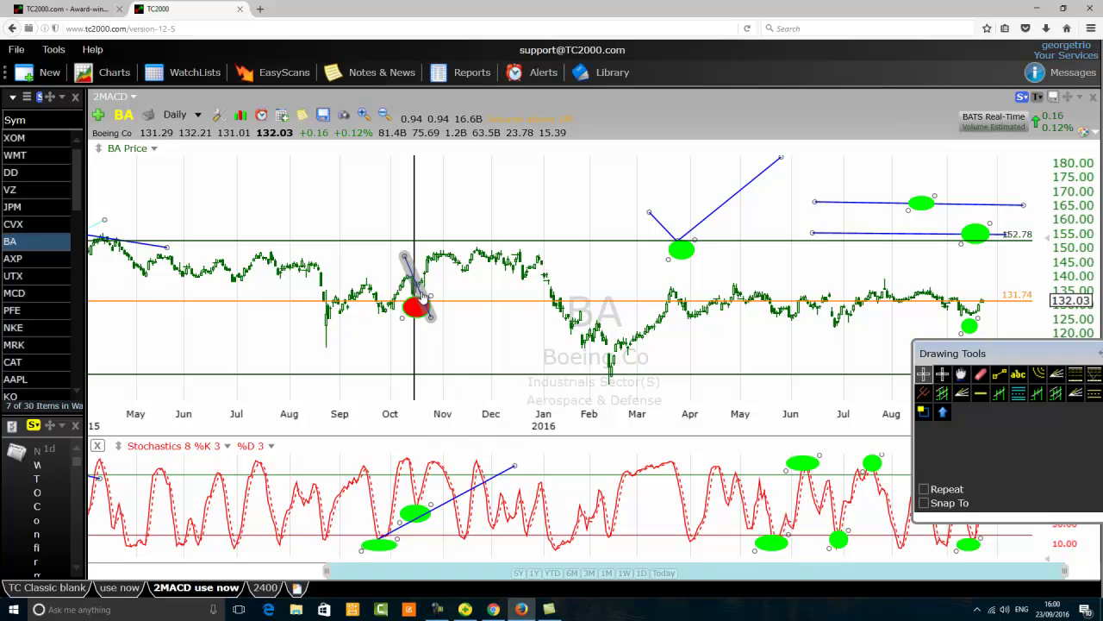
left_click(981, 392)
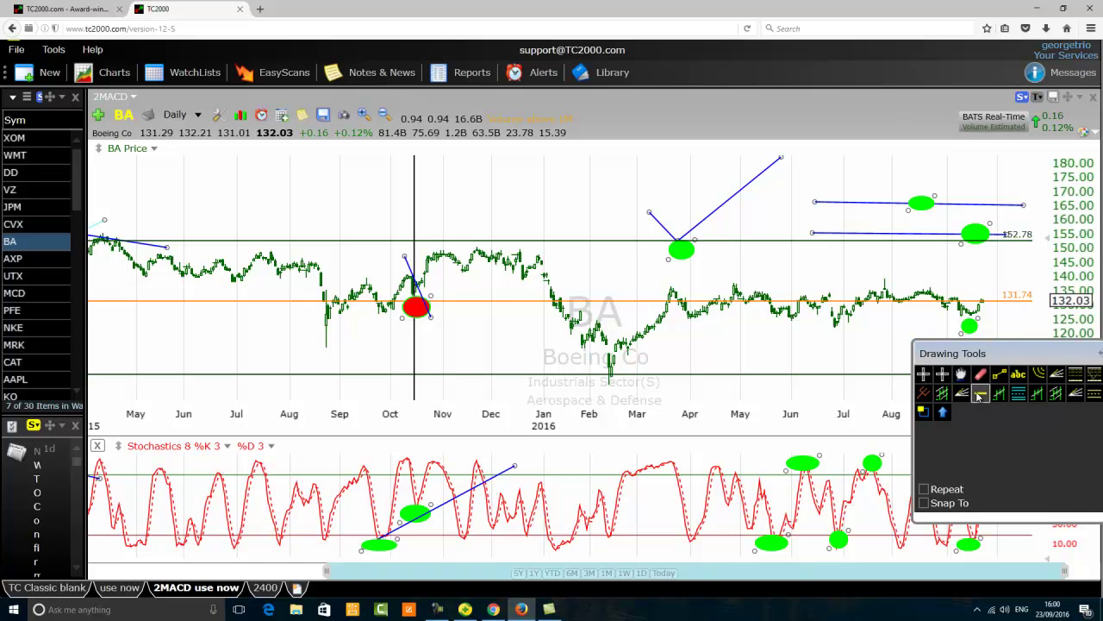
left_click(347, 281)
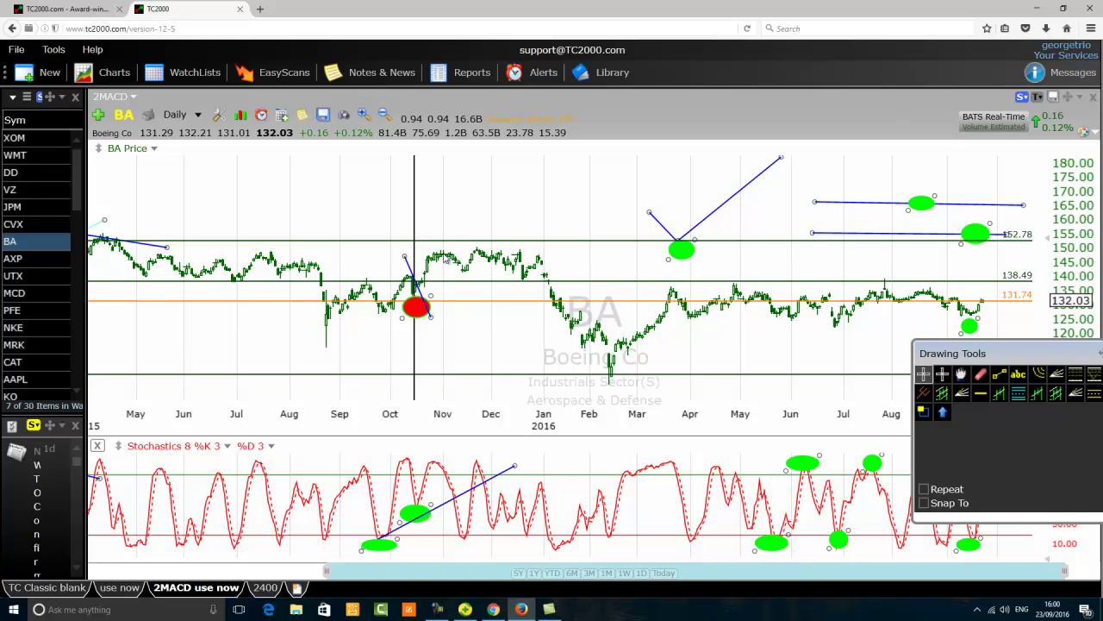
mouse_move(424, 287)
left_click(417, 307)
Step: Draw a horizontal line at 125.28 along the April to June 2016 price lows
left_click_drag(996, 360, 213, 356)
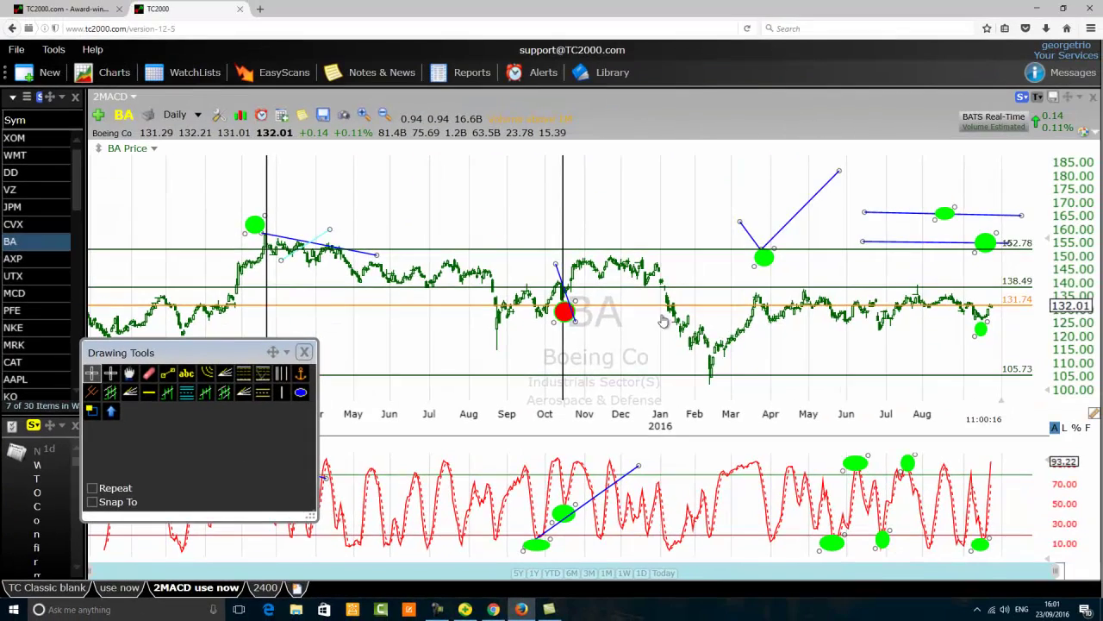
scroll(632, 343, "up", 5)
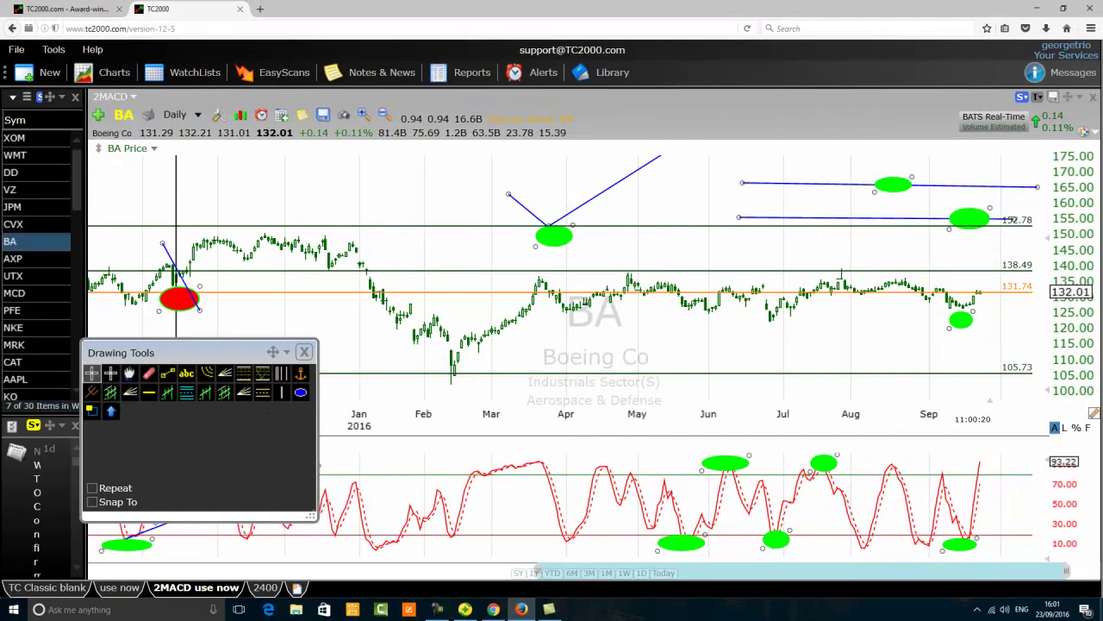
left_click(149, 394)
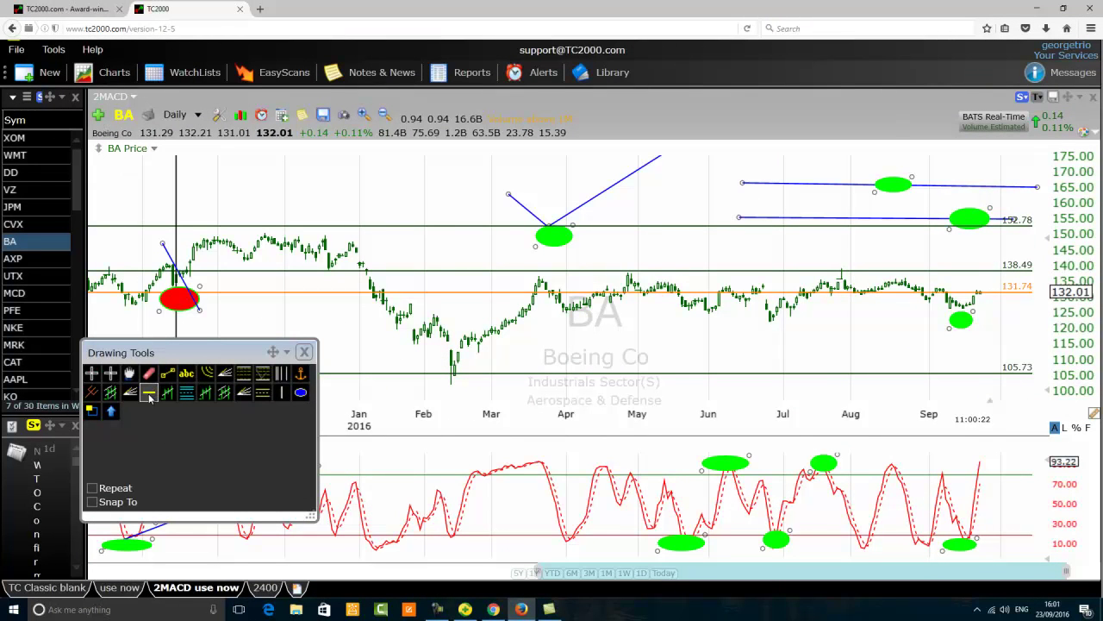
left_click(569, 312)
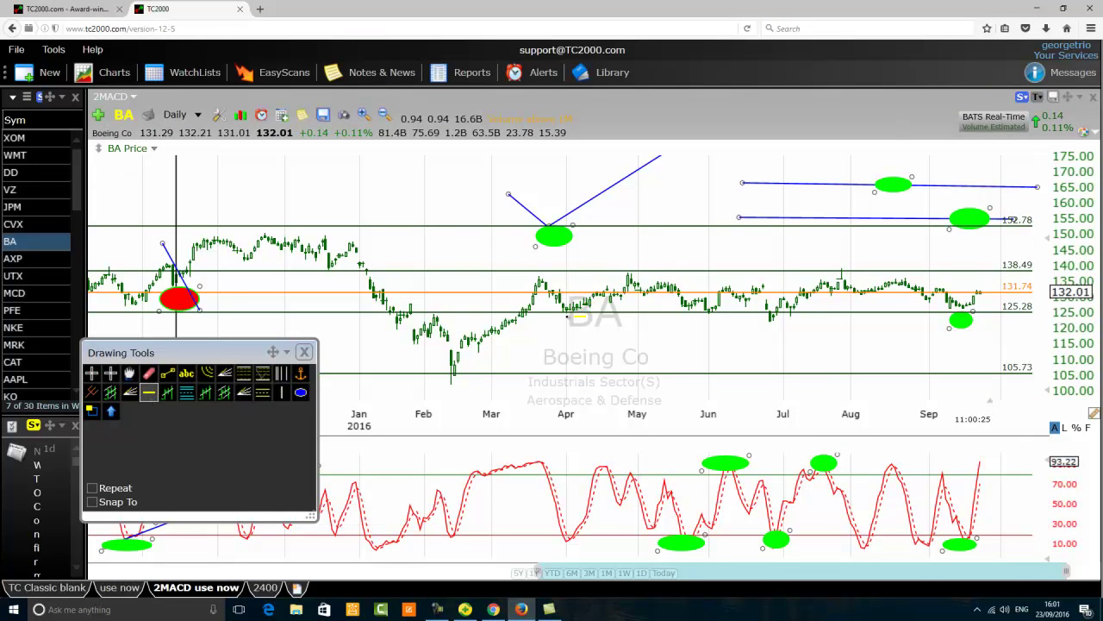
Step: Change the color of the 138.49 horizontal line to magenta
right_click(714, 273)
left_click(755, 285)
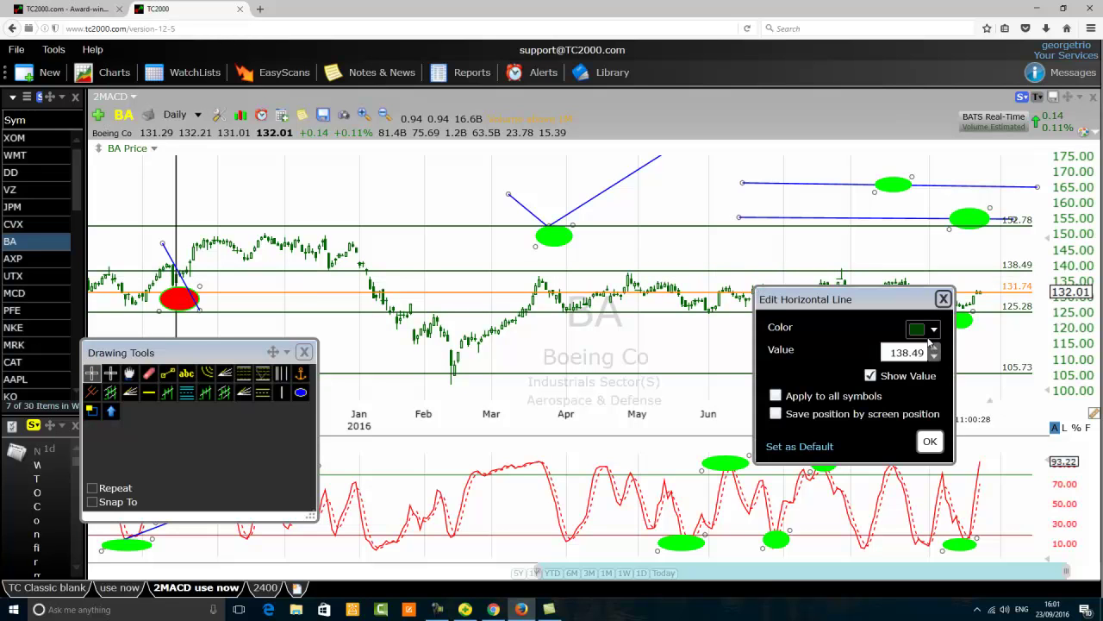
left_click(919, 331)
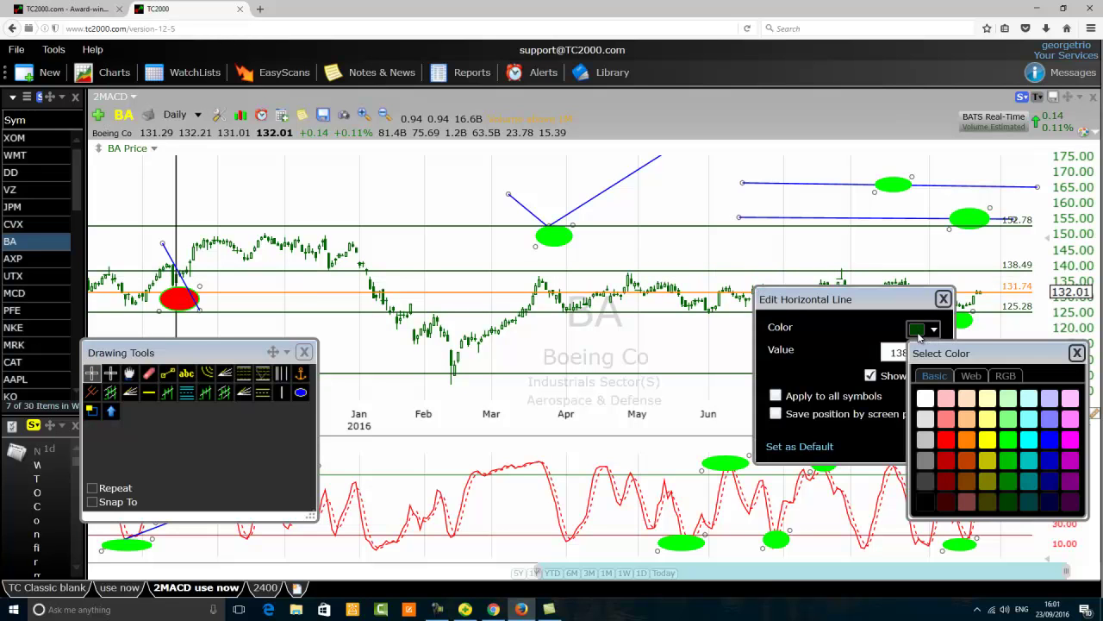
left_click(1070, 439)
left_click(929, 443)
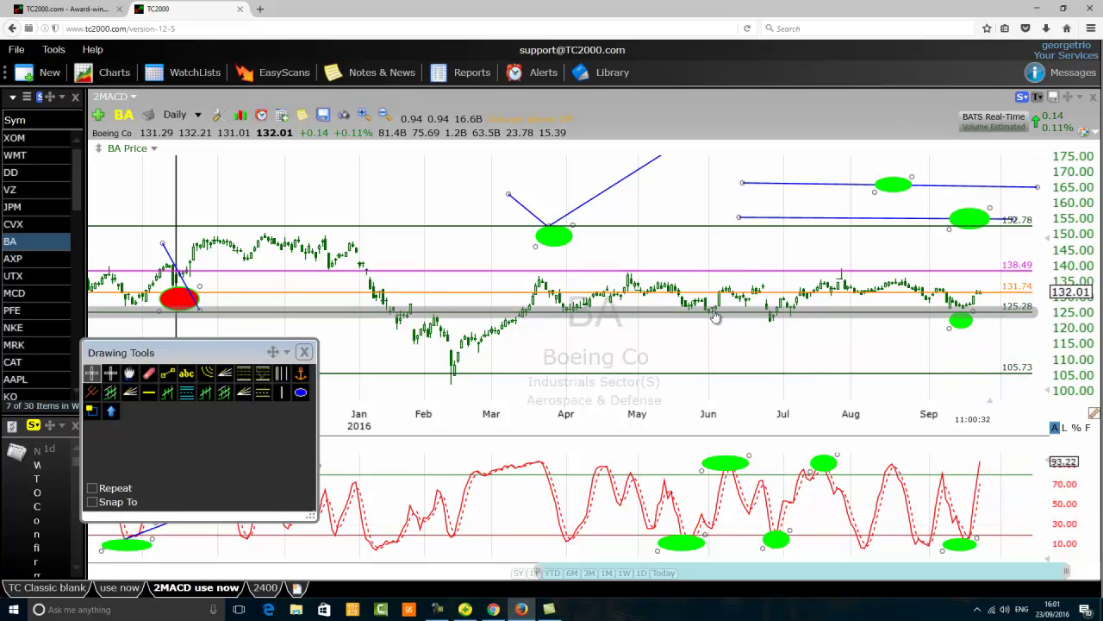
Step: Change the color of the 125.28 horizontal line to magenta
right_click(715, 311)
left_click(762, 328)
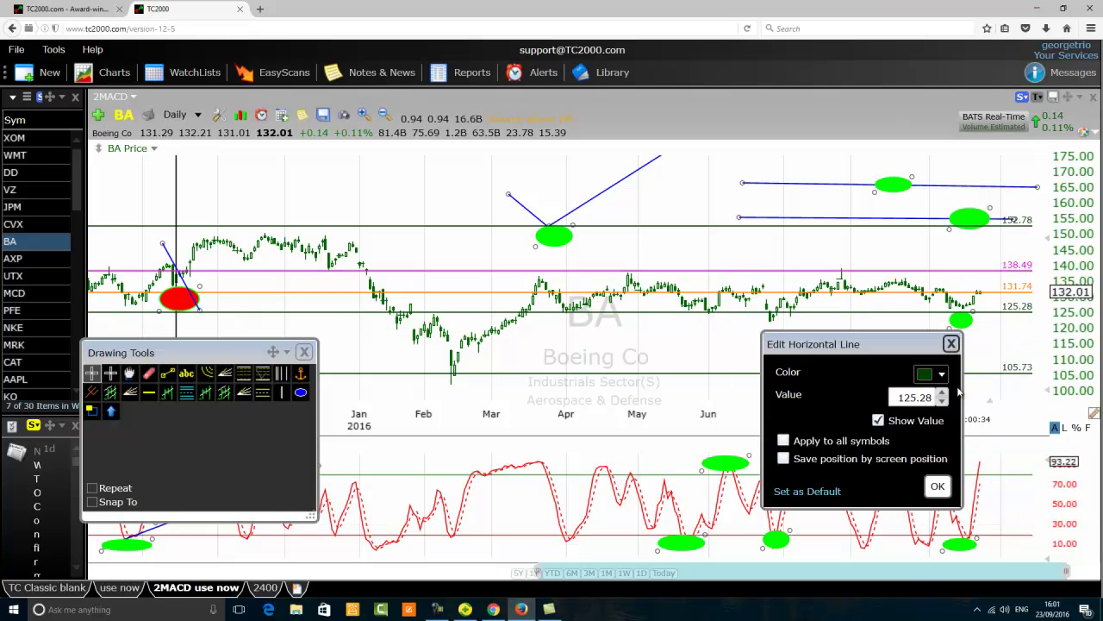
left_click(933, 374)
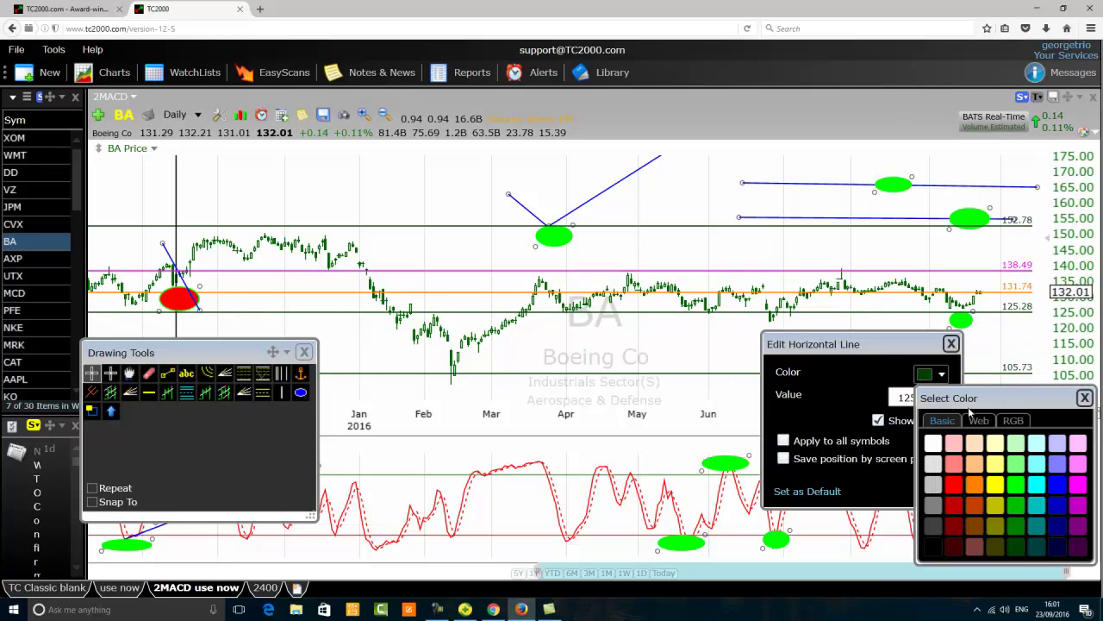
left_click(1078, 484)
left_click(937, 485)
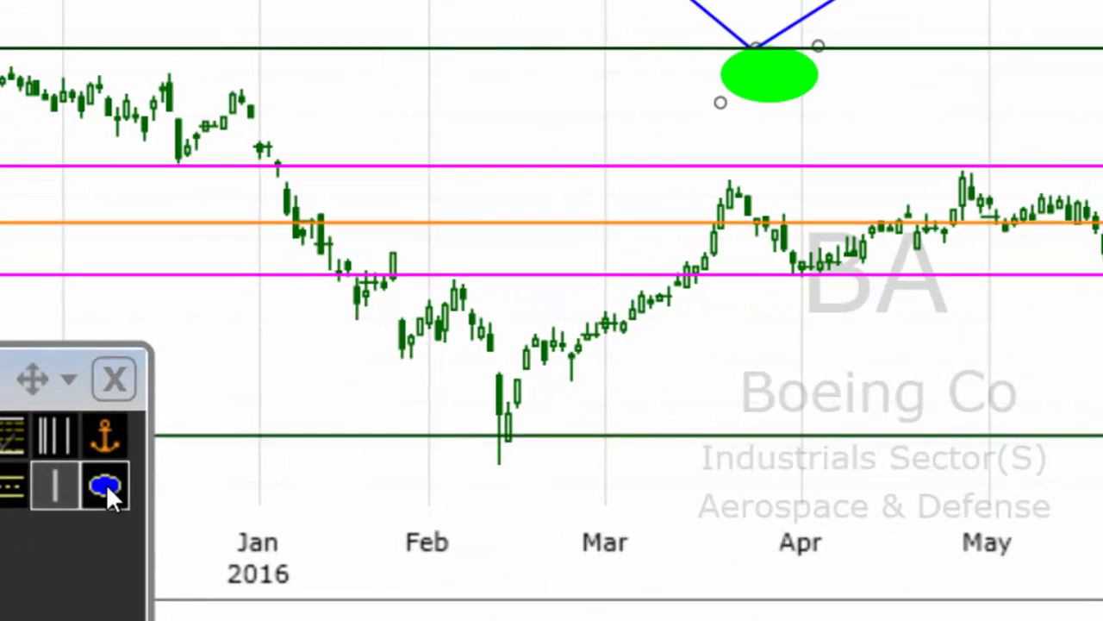
Step: Mark the March and late-April 2016 price peaks and the early-April low with green ellipses at the 138.49 and 125.28 lines
left_click(106, 484)
left_click_drag(765, 105, 672, 166)
left_click(96, 490)
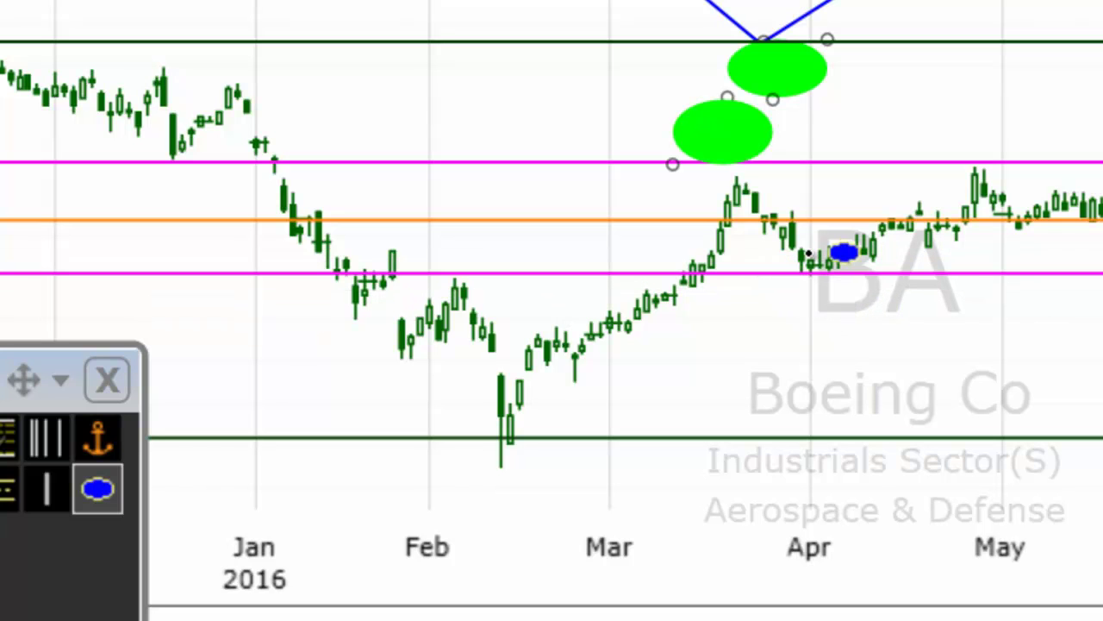
left_click_drag(809, 253, 719, 308)
mouse_move(779, 278)
left_mouse_down()
mouse_move(825, 300)
mouse_move(830, 287)
left_mouse_up()
left_click(729, 147)
left_click(848, 321)
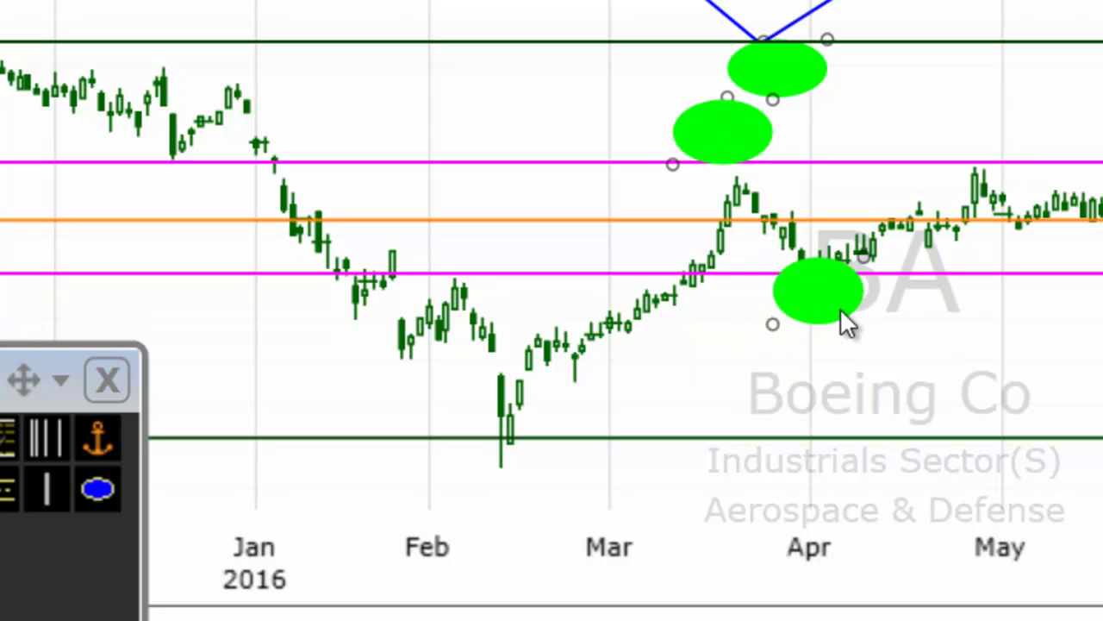
left_click(94, 488)
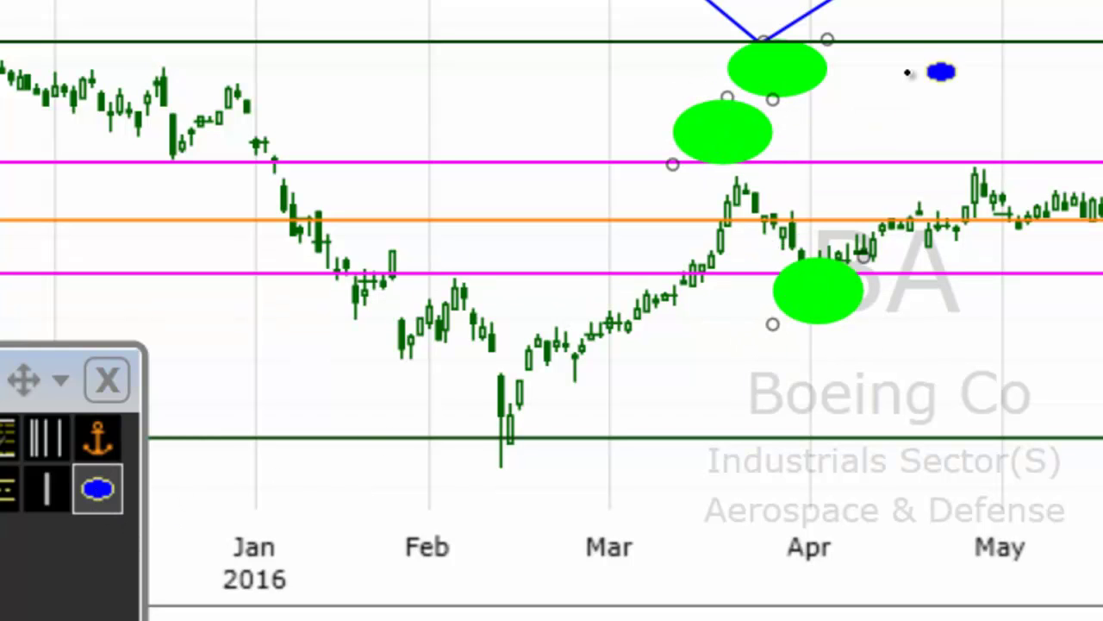
left_click_drag(1000, 93, 946, 166)
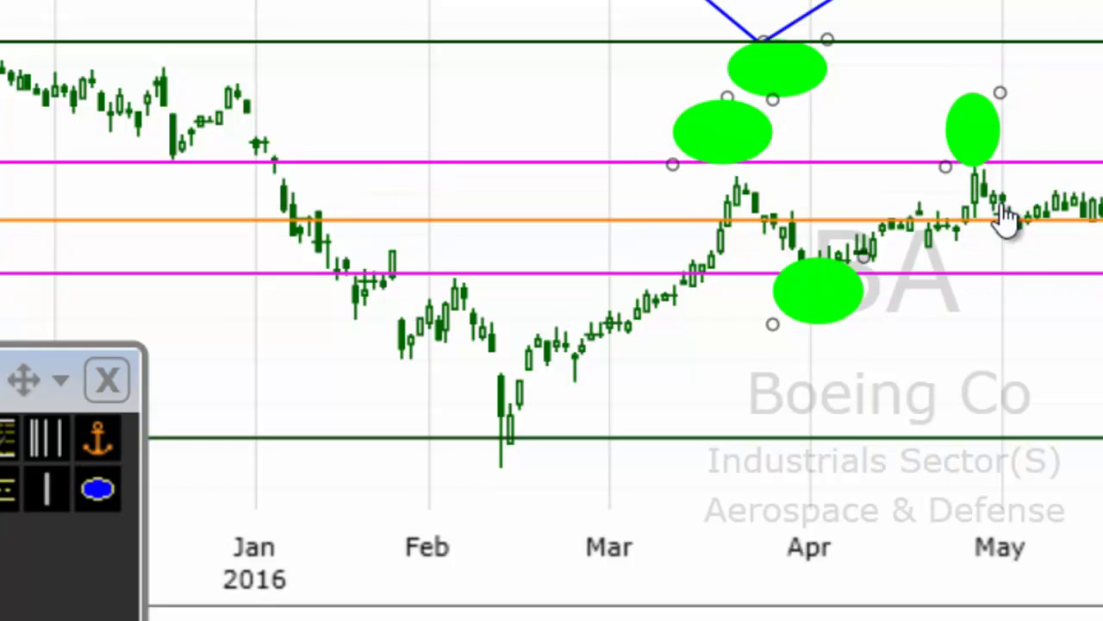
left_click(97, 488)
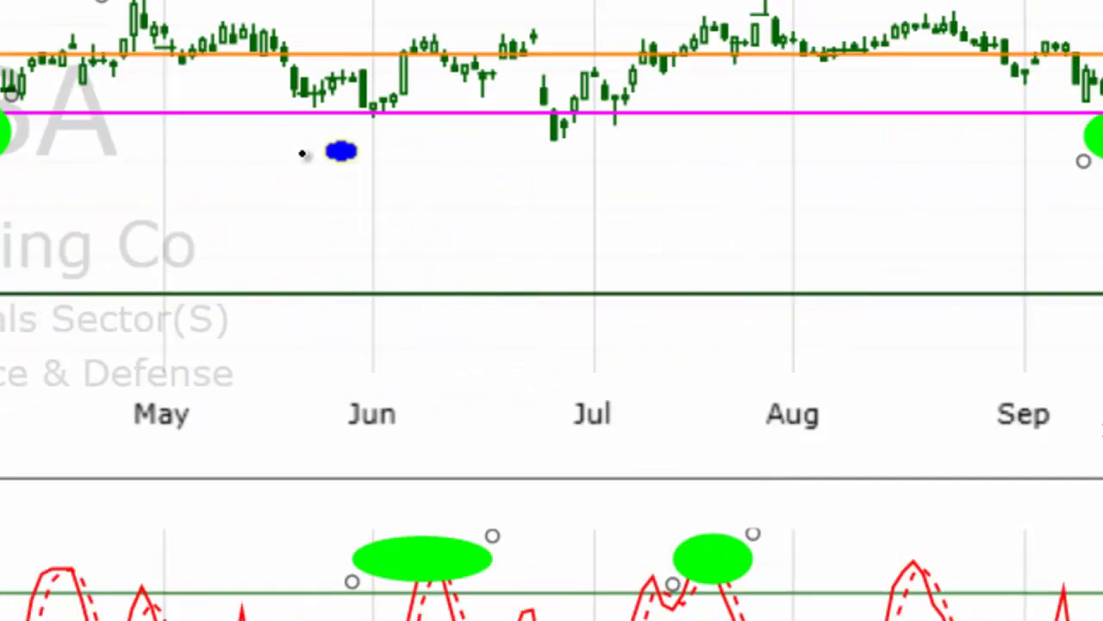
mouse_move(197, 100)
left_mouse_down()
mouse_move(144, 143)
mouse_move(113, 190)
left_mouse_up()
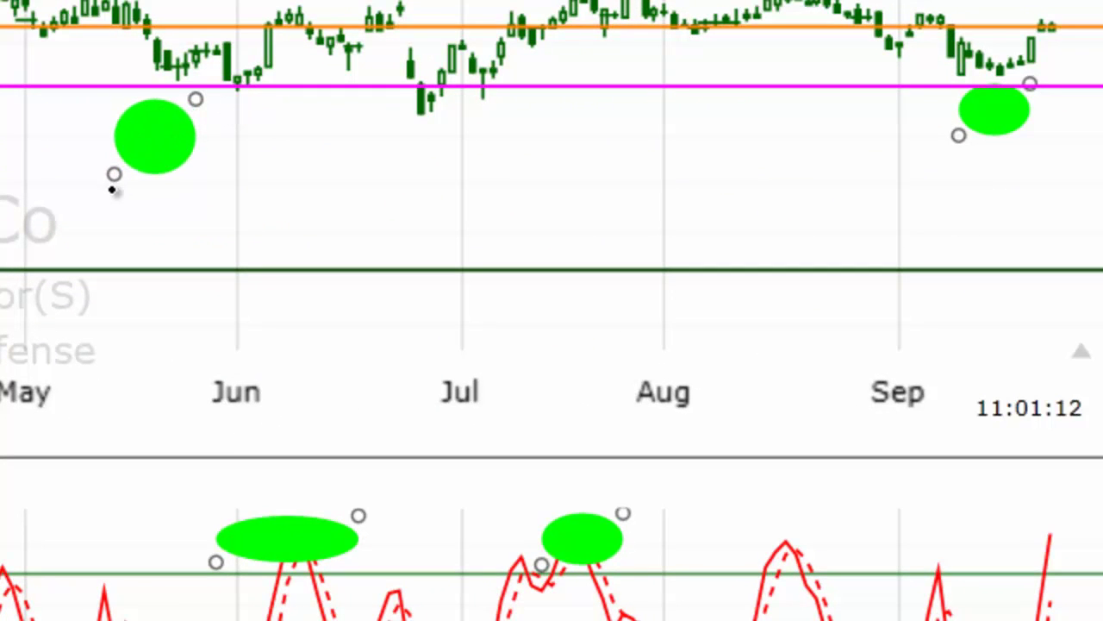
right_click(155, 160)
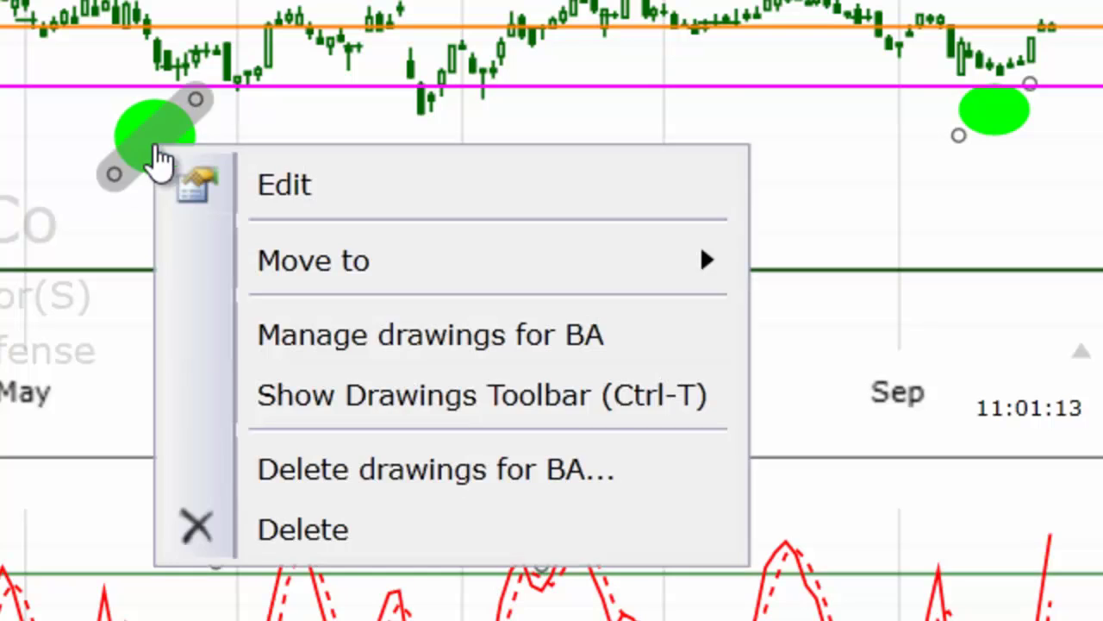
left_click(298, 529)
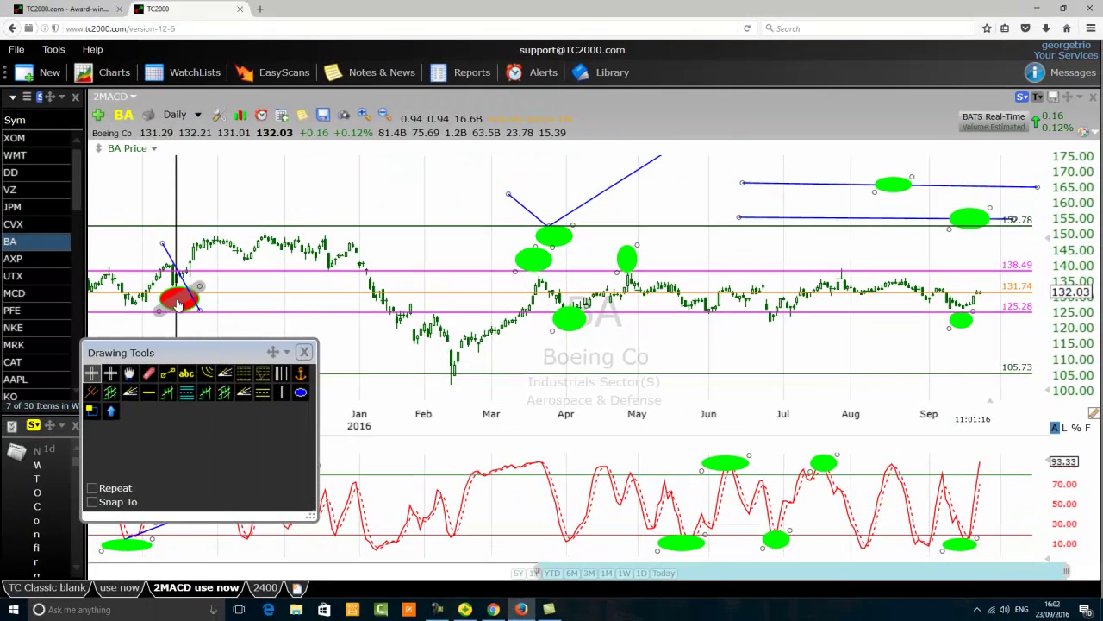
Step: Move the red ellipse to the early-June 2016 price low and draw a falling trend line along the late-May decline beside it
left_click_drag(178, 303, 680, 328)
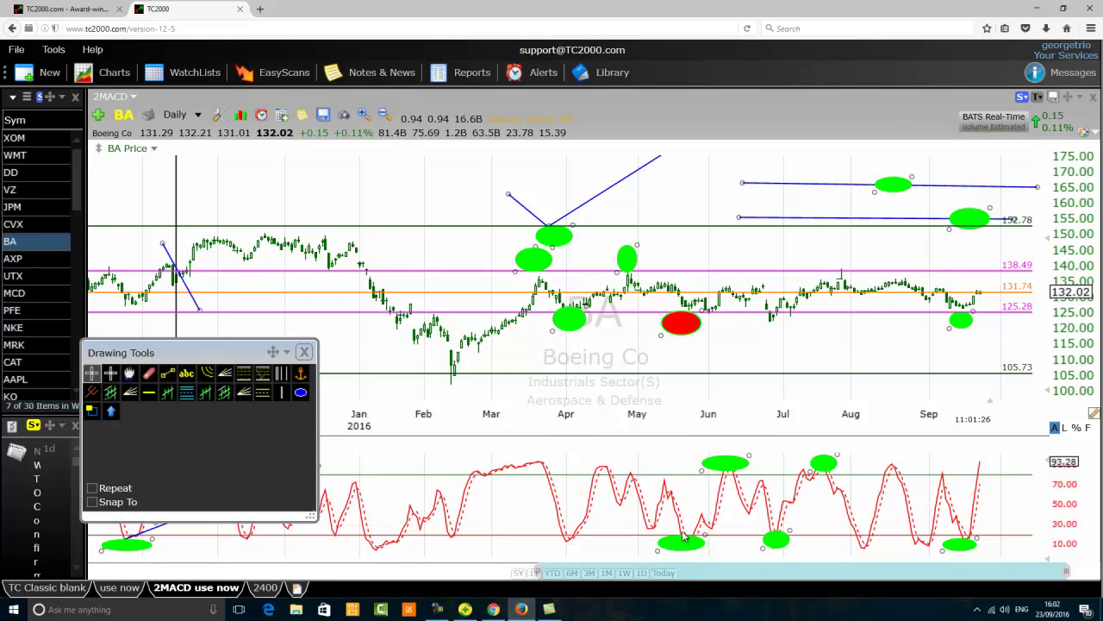
left_click(165, 375)
left_click_drag(674, 278, 702, 326)
left_click_drag(685, 330, 721, 331)
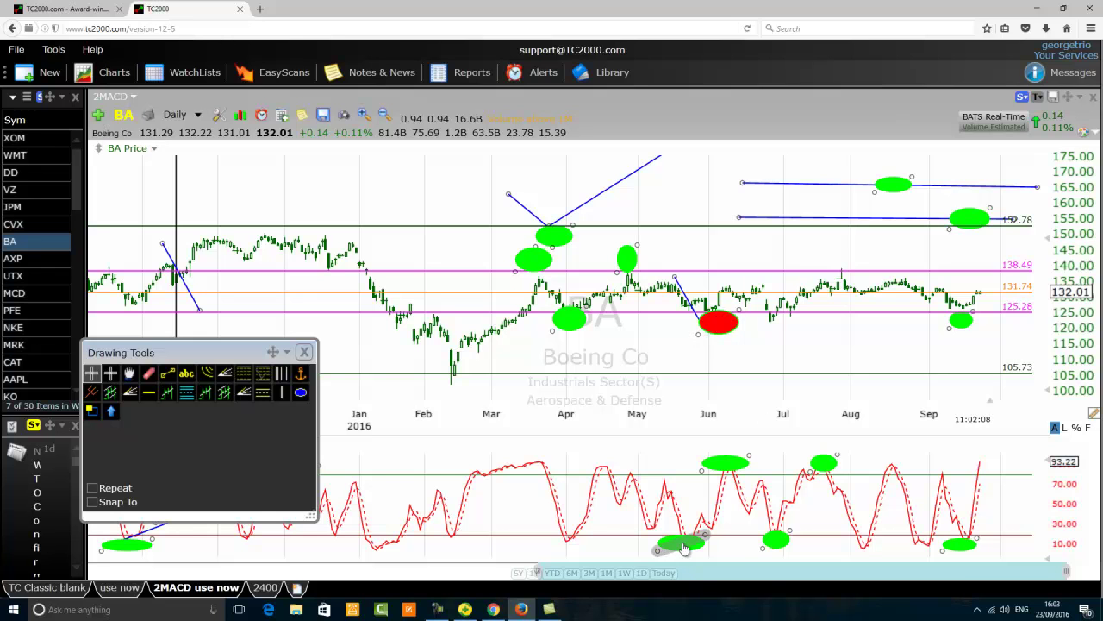
Step: Shift the green stochastics ellipse from late May to the early-June 2016 dip and check the stochastics values there with the crosshair
left_click_drag(684, 549, 720, 549)
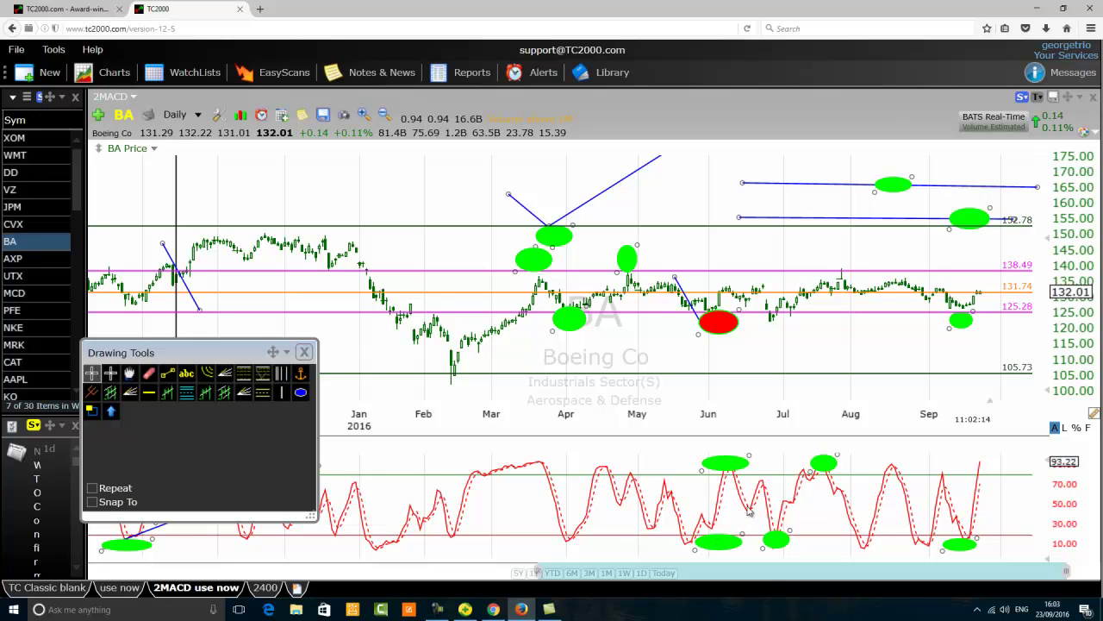
left_click(810, 532)
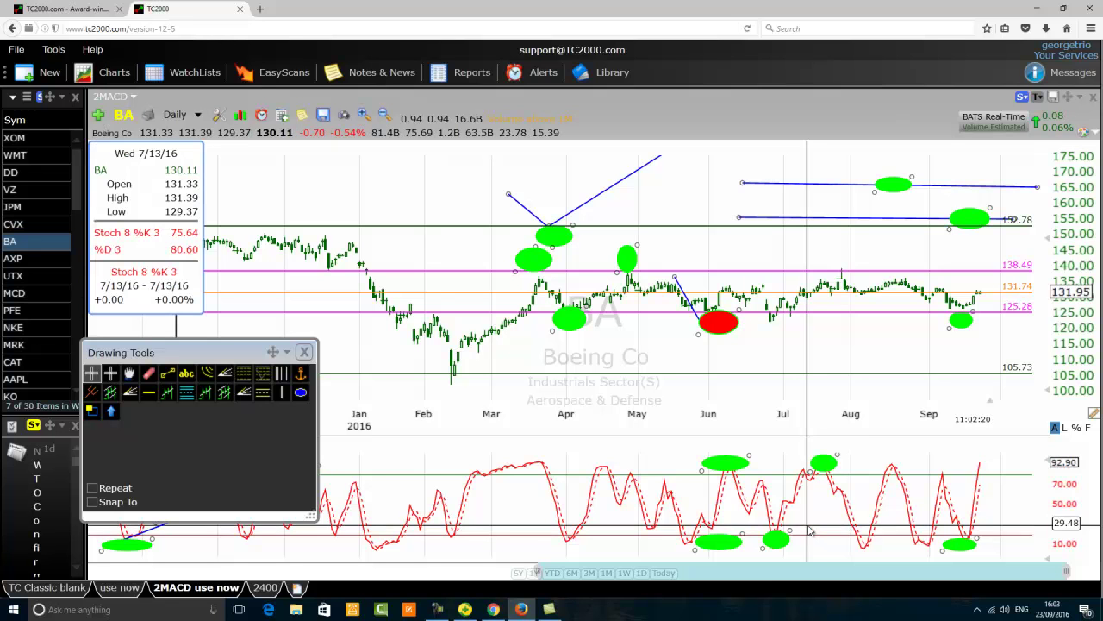
left_click(810, 531)
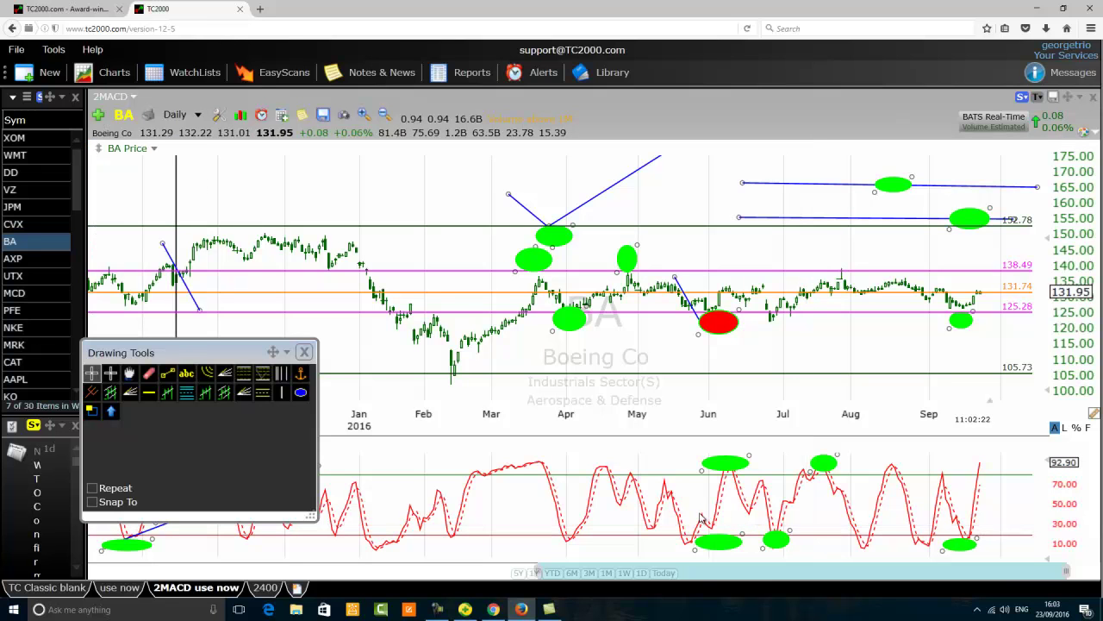
left_click(714, 528)
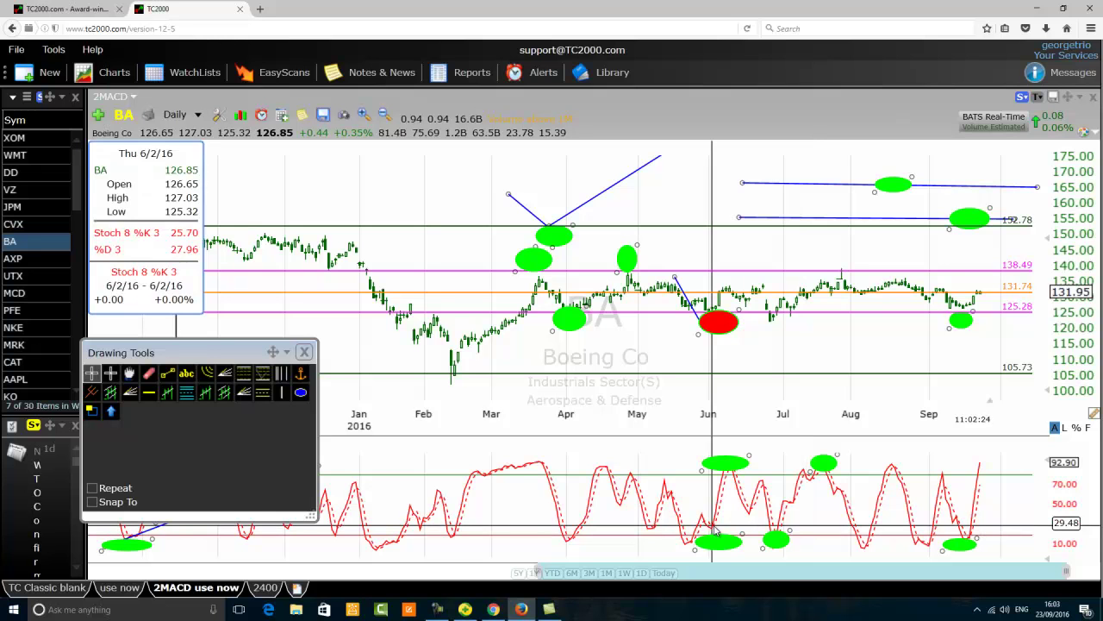
left_click(715, 529)
left_click(713, 543)
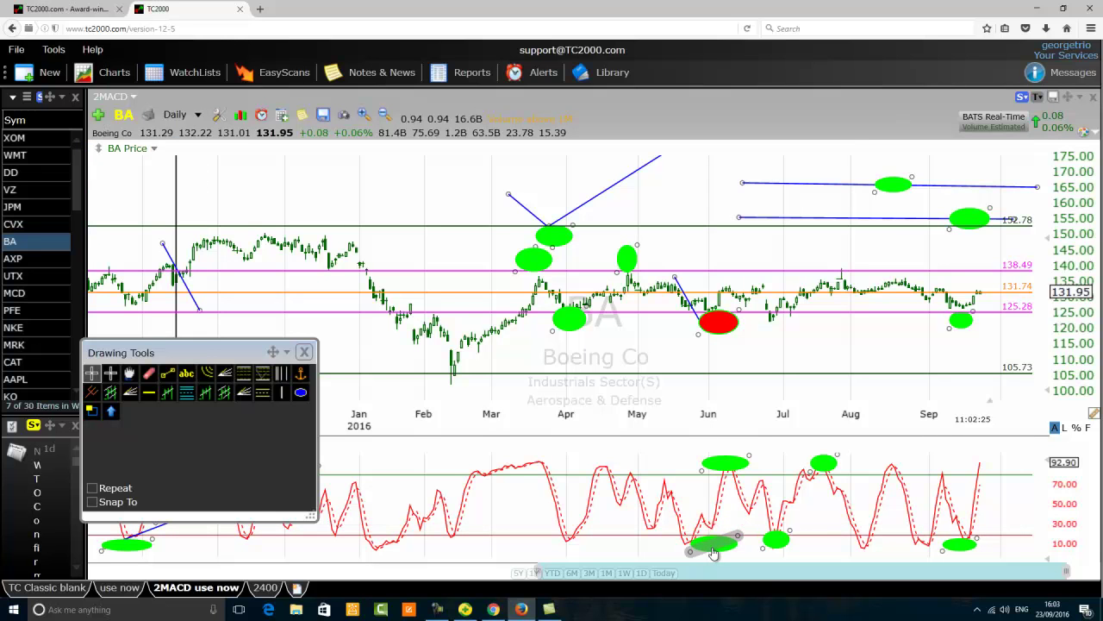
left_click(706, 521)
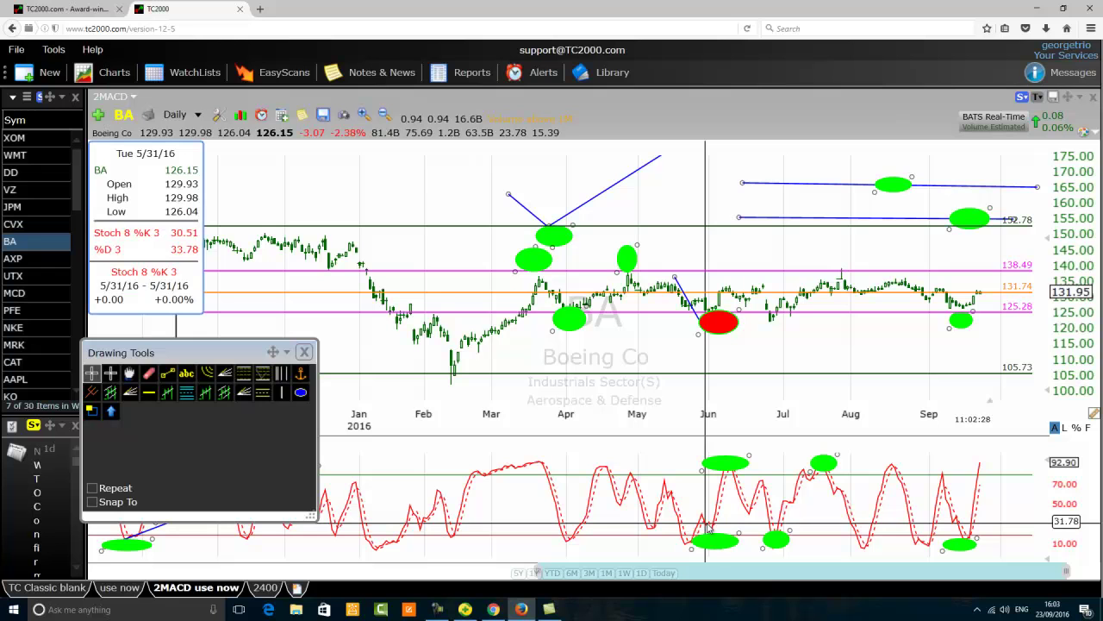
left_click(707, 524)
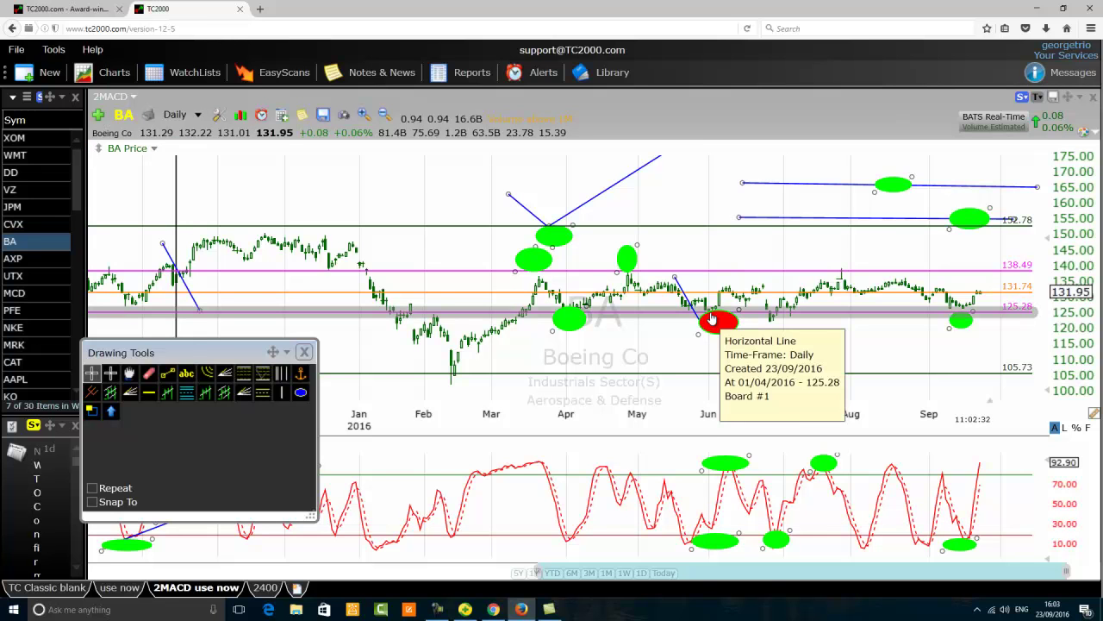
Step: Draw a second falling trend line from 136.40 on 24/05/2016 to 121.88 on 07/06/2016 and inspect the price move after it
left_click(167, 373)
left_click_drag(692, 278, 722, 325)
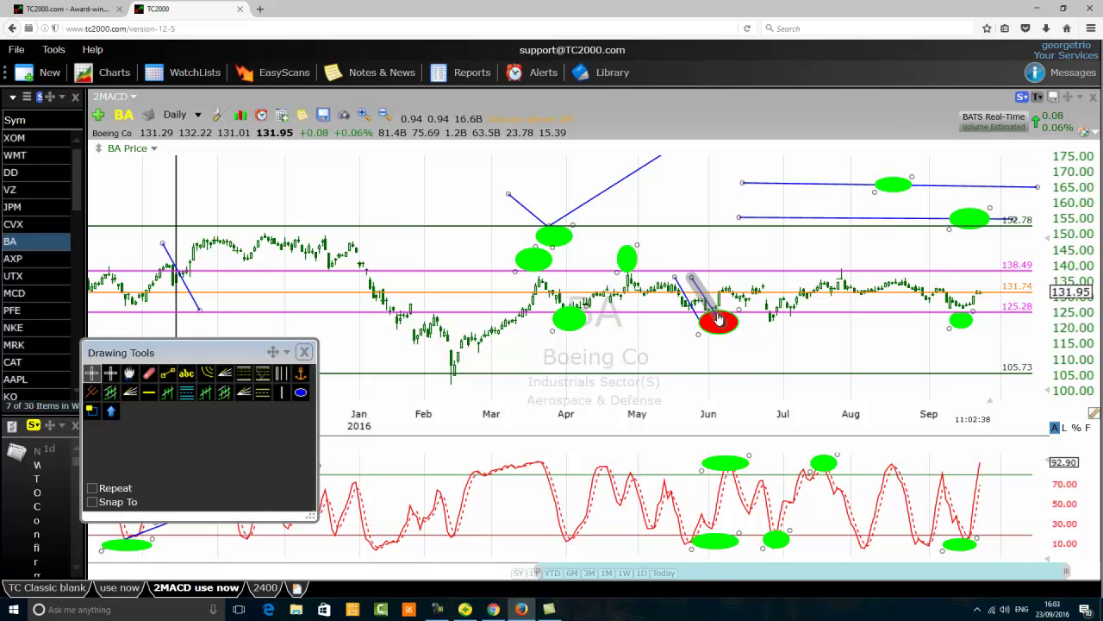
mouse_move(718, 308)
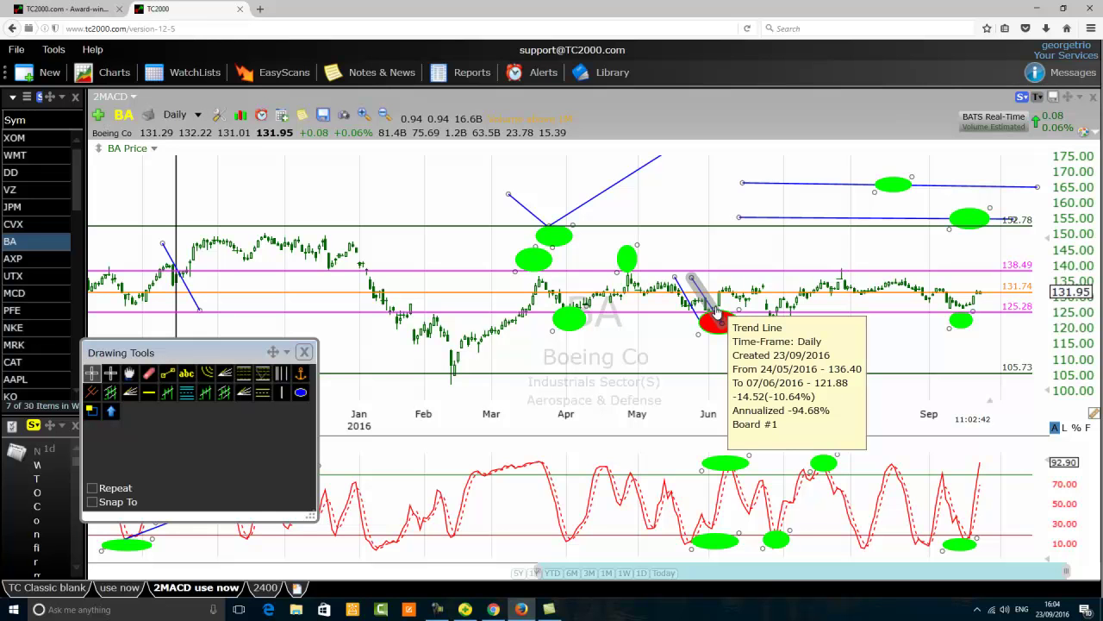
scroll(718, 309, "up", 2)
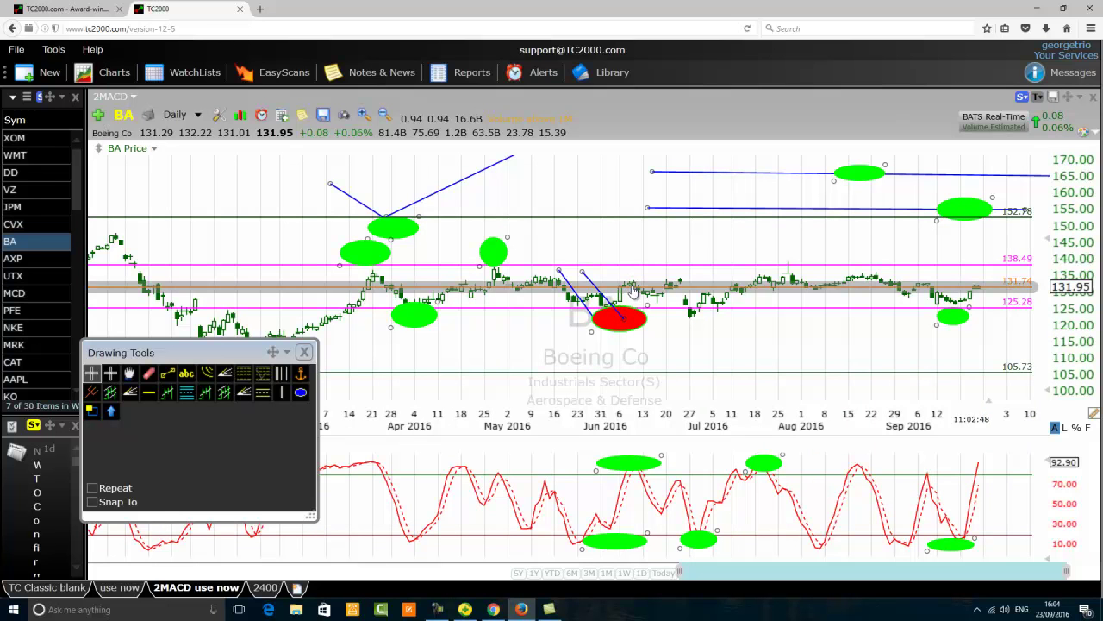
mouse_move(632, 290)
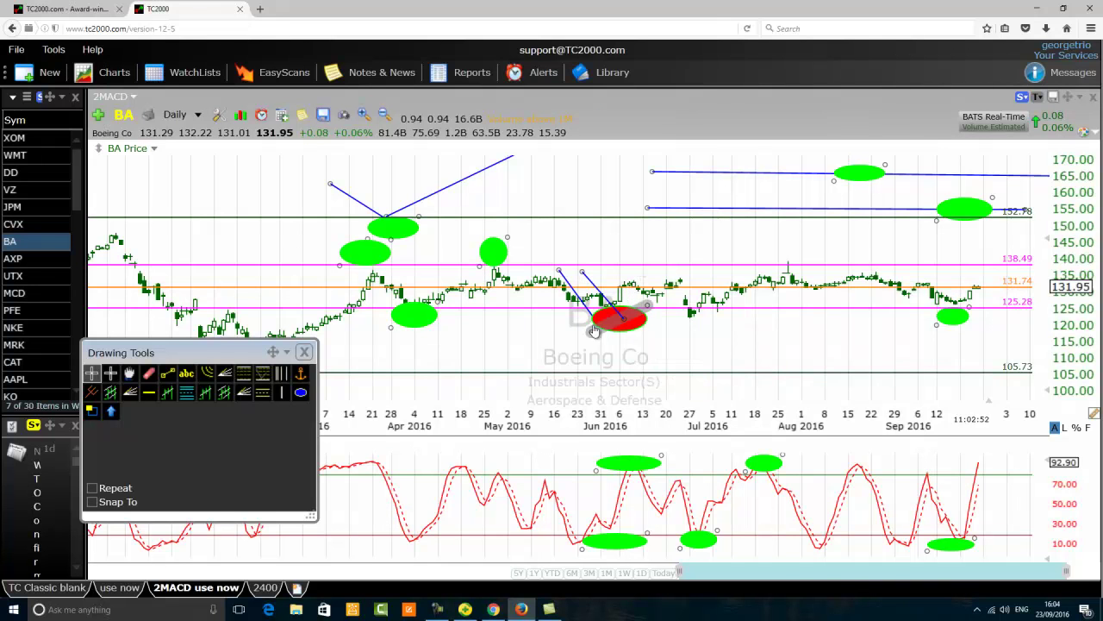
mouse_move(614, 312)
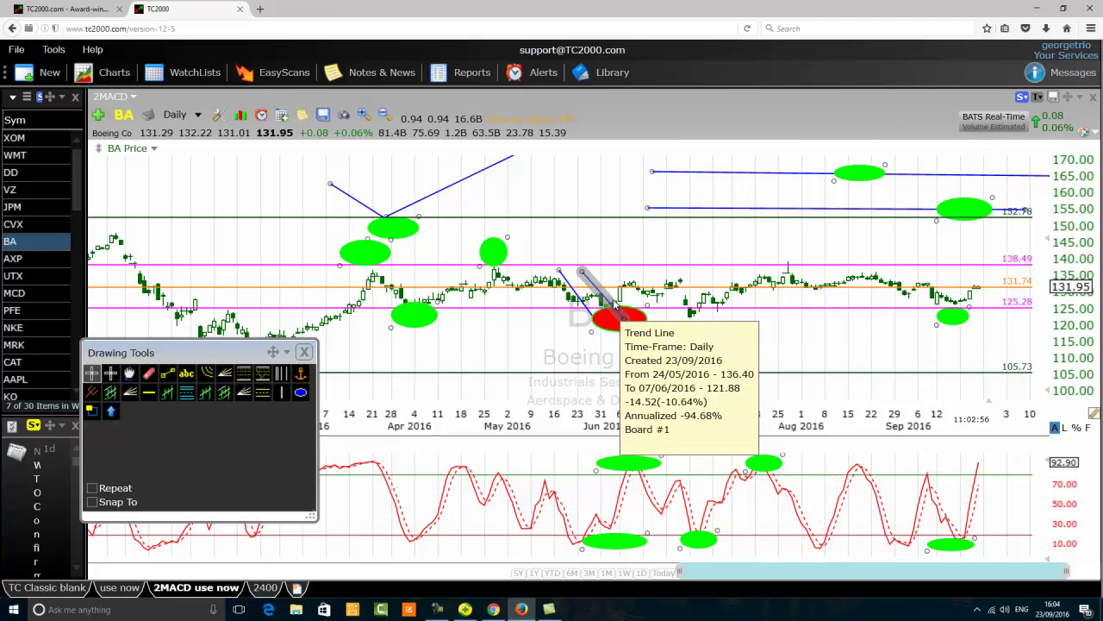
mouse_move(623, 291)
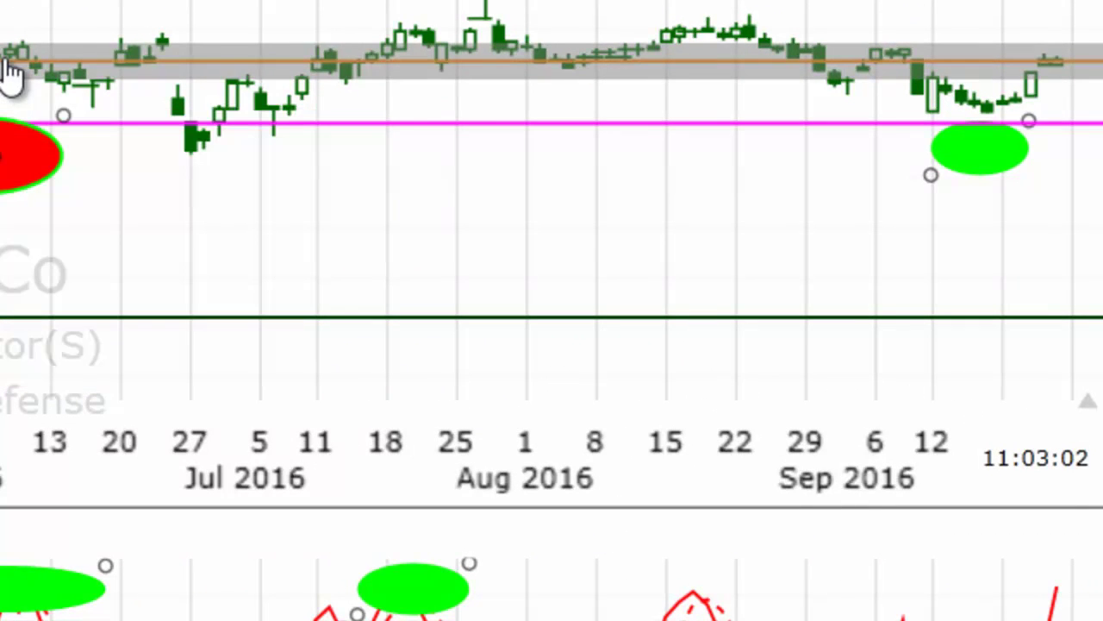
mouse_move(81, 12)
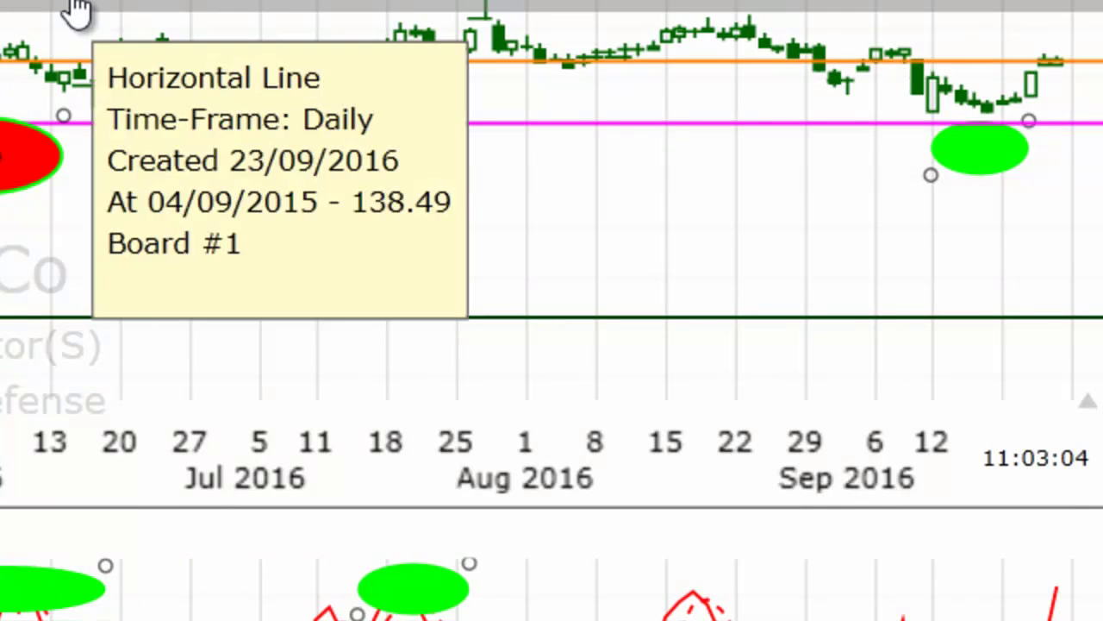
mouse_move(13, 69)
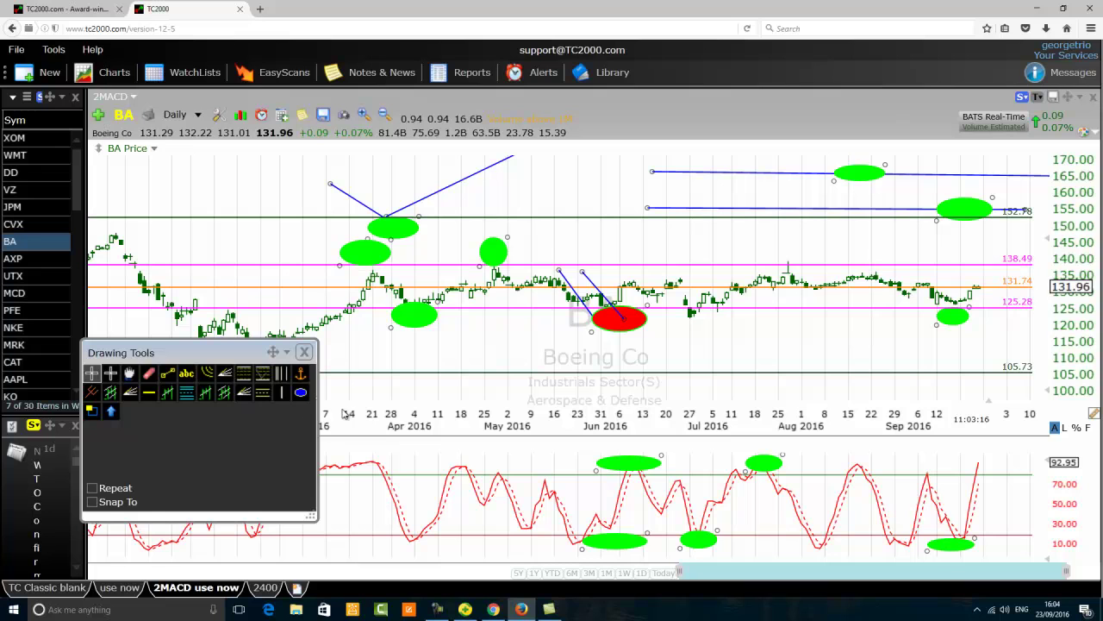
Step: Mark the late-July 2016 price peak with a green ellipse above the 138.49 line
left_click(300, 392)
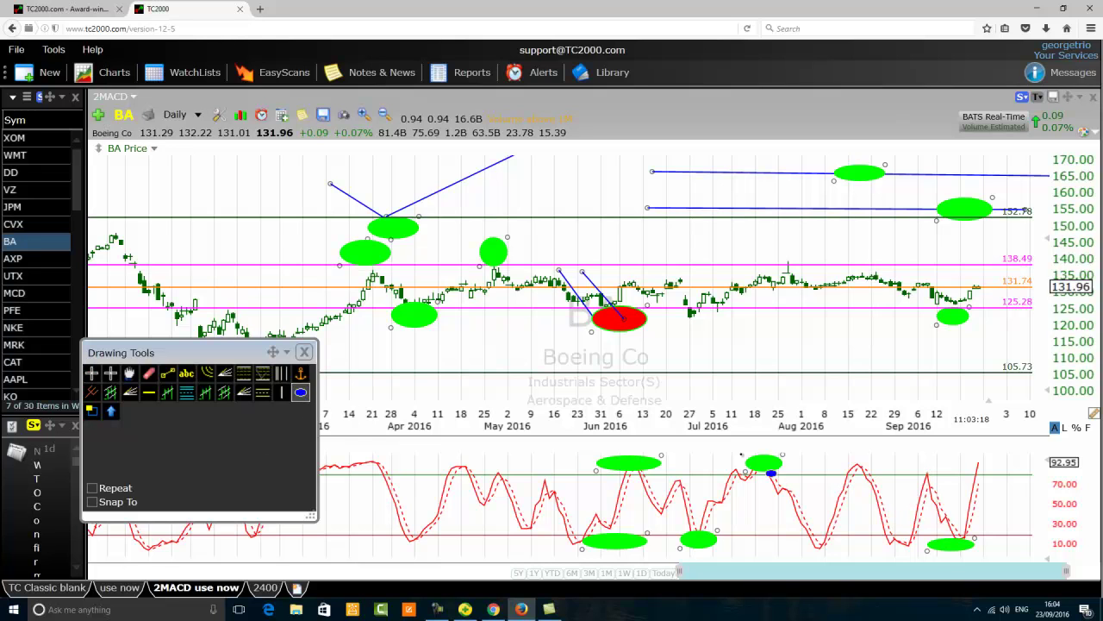
left_click_drag(806, 235, 770, 260)
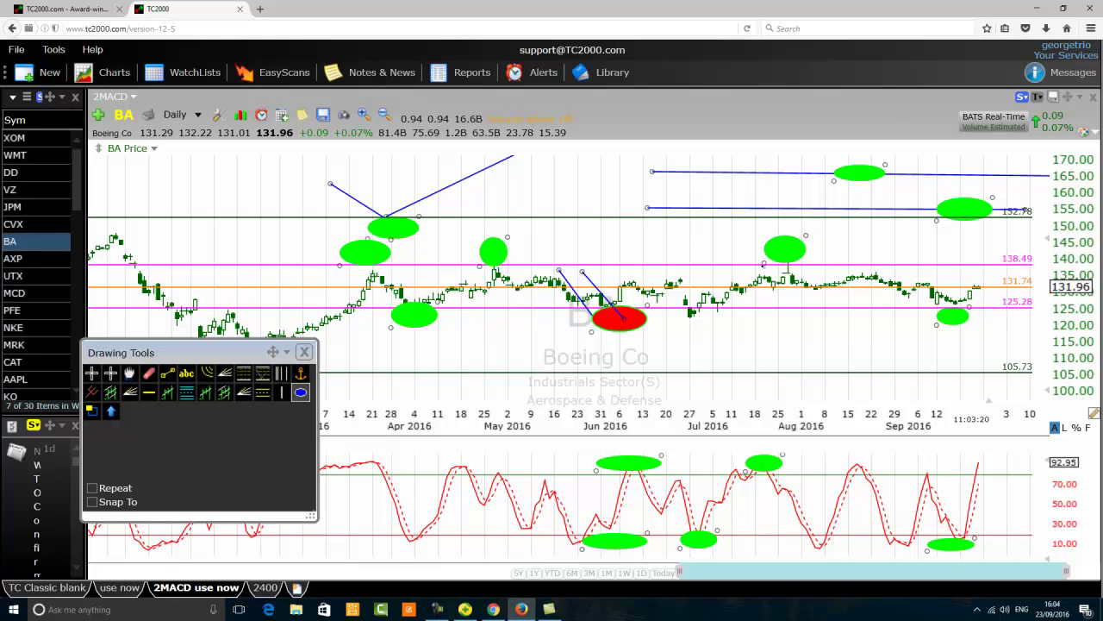
mouse_move(788, 270)
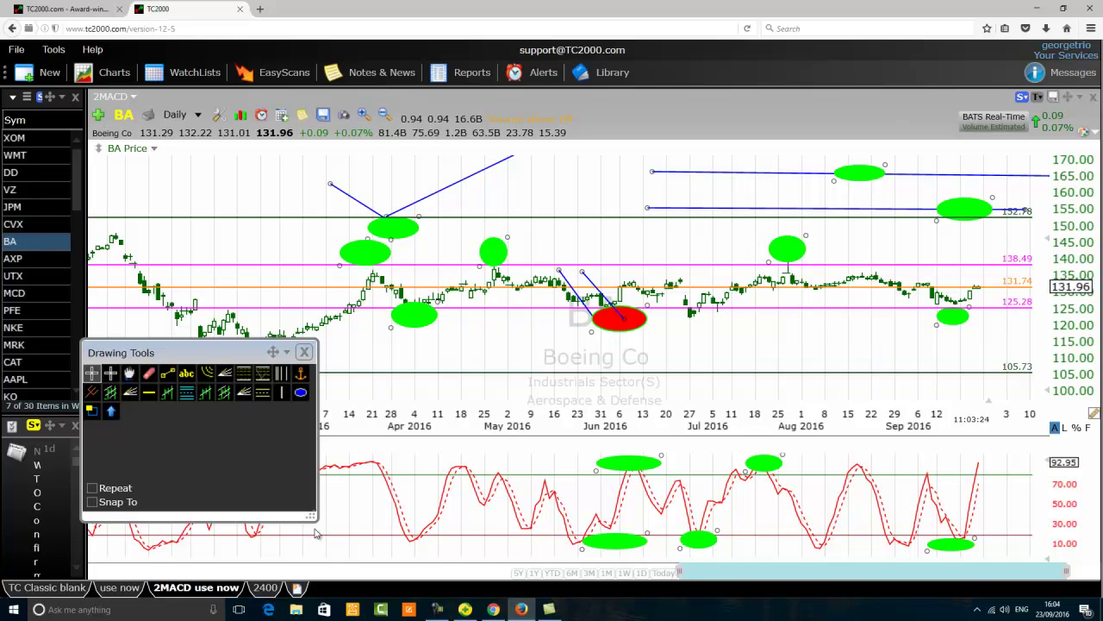
Step: Draw a rising trend line from the late-June 2016 low at about 120 to about 140 in early August and inspect the following pullback
left_click(167, 373)
left_click_drag(689, 326, 815, 259)
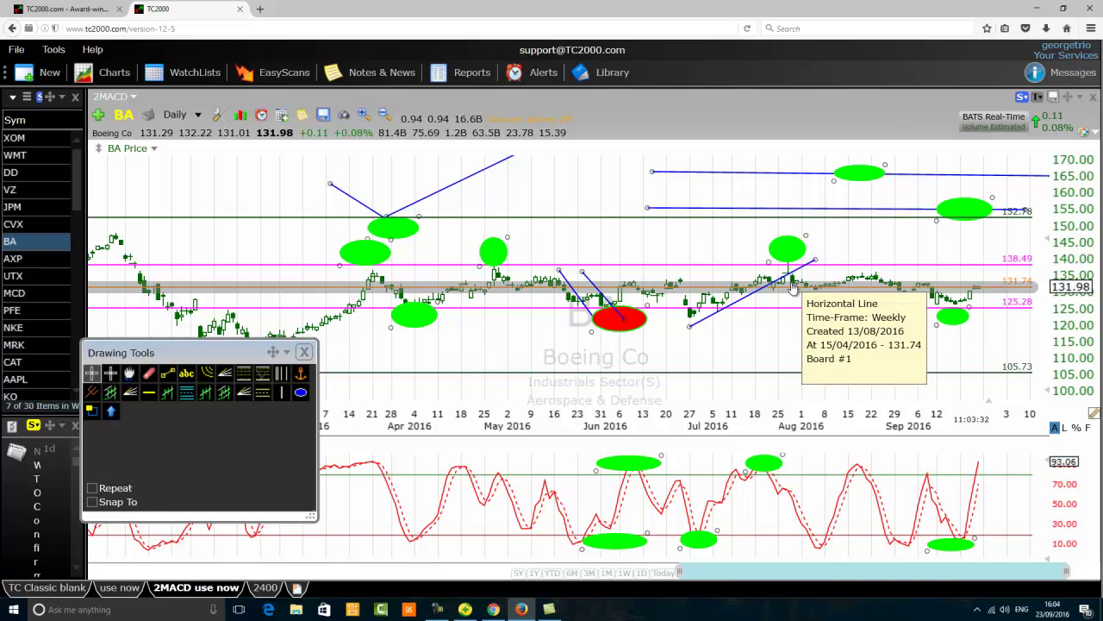
scroll(659, 366, "up", 4)
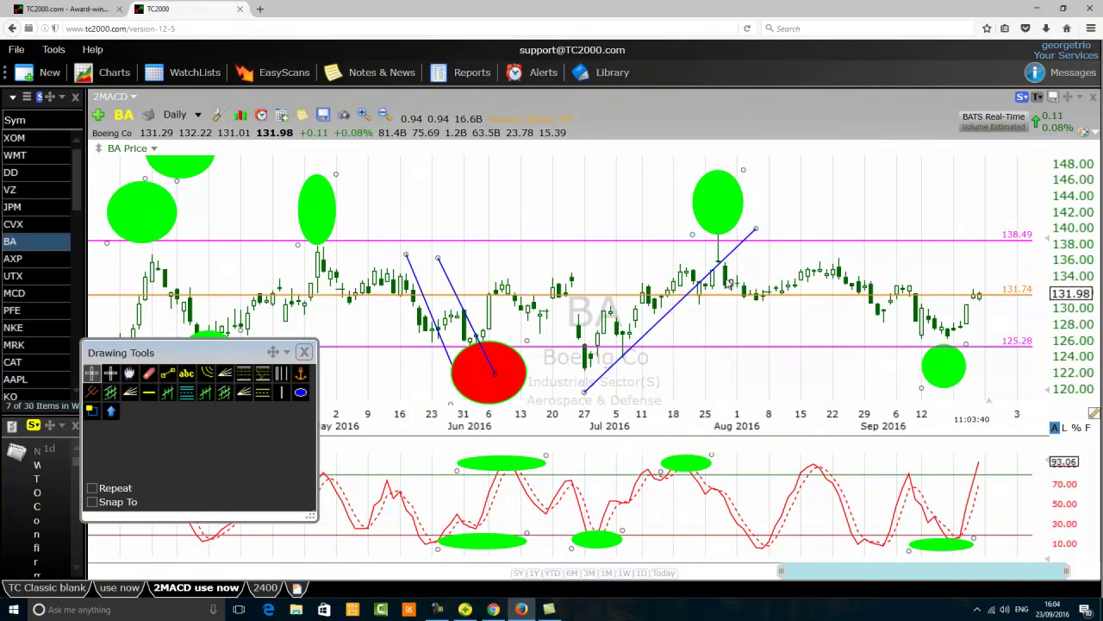
mouse_move(727, 300)
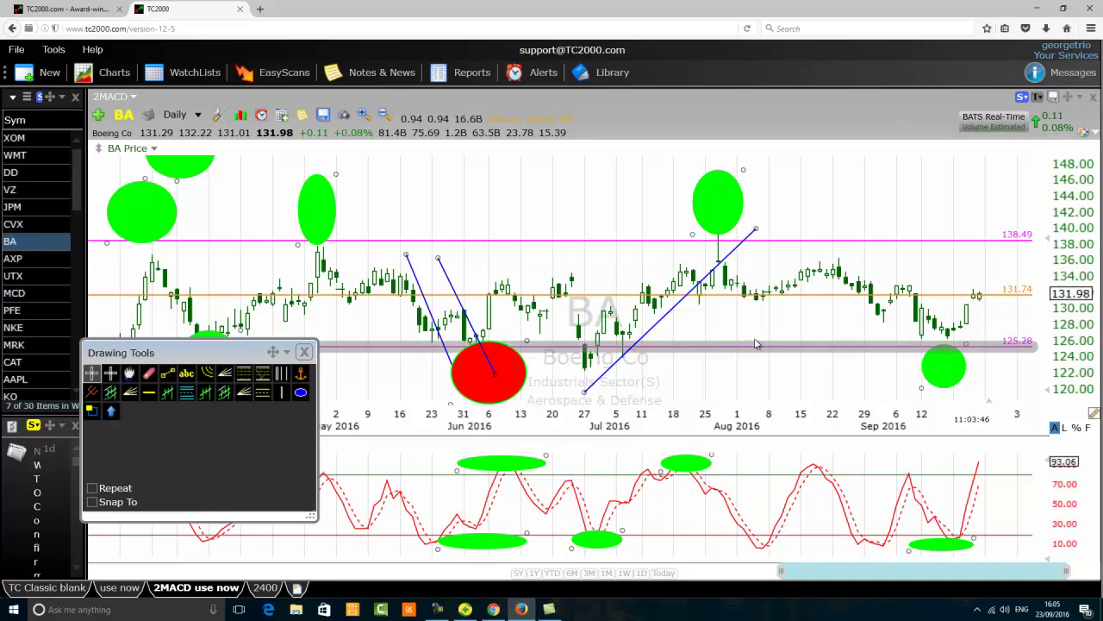
mouse_move(746, 350)
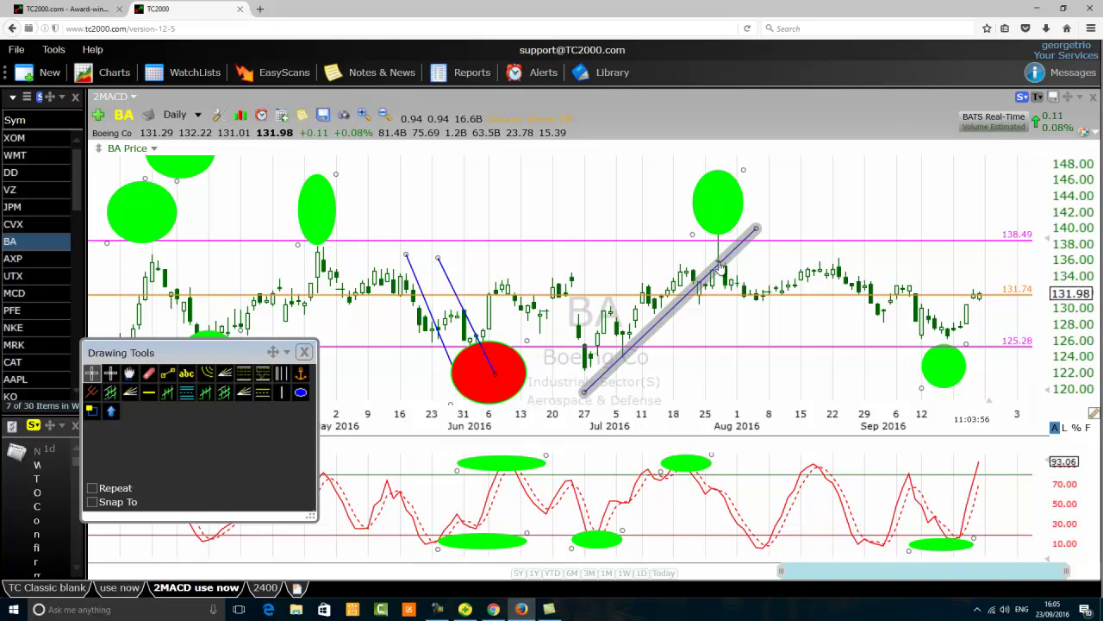
Step: Draw a short vertical trend line down from about 138 beside the late-July 2016 price peak
mouse_move(721, 266)
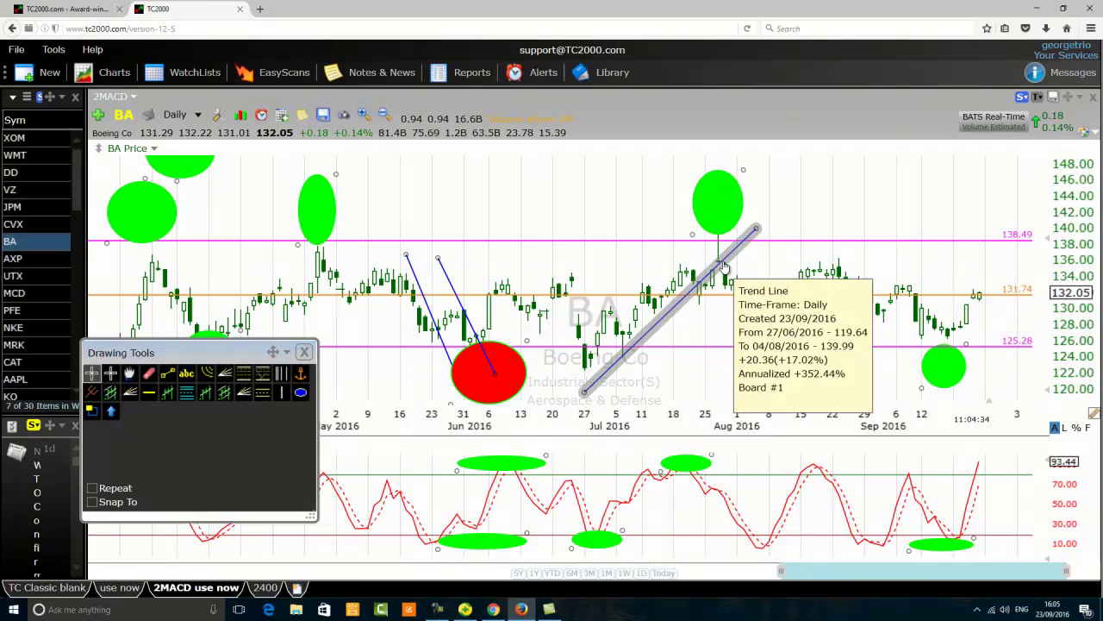
left_click(168, 373)
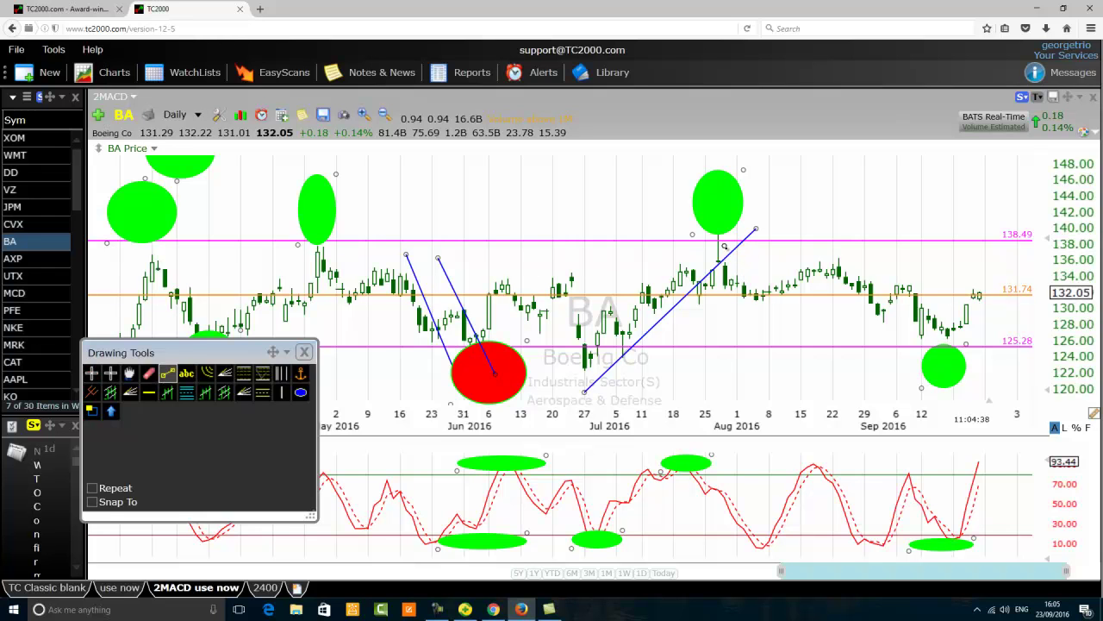
key("Escape")
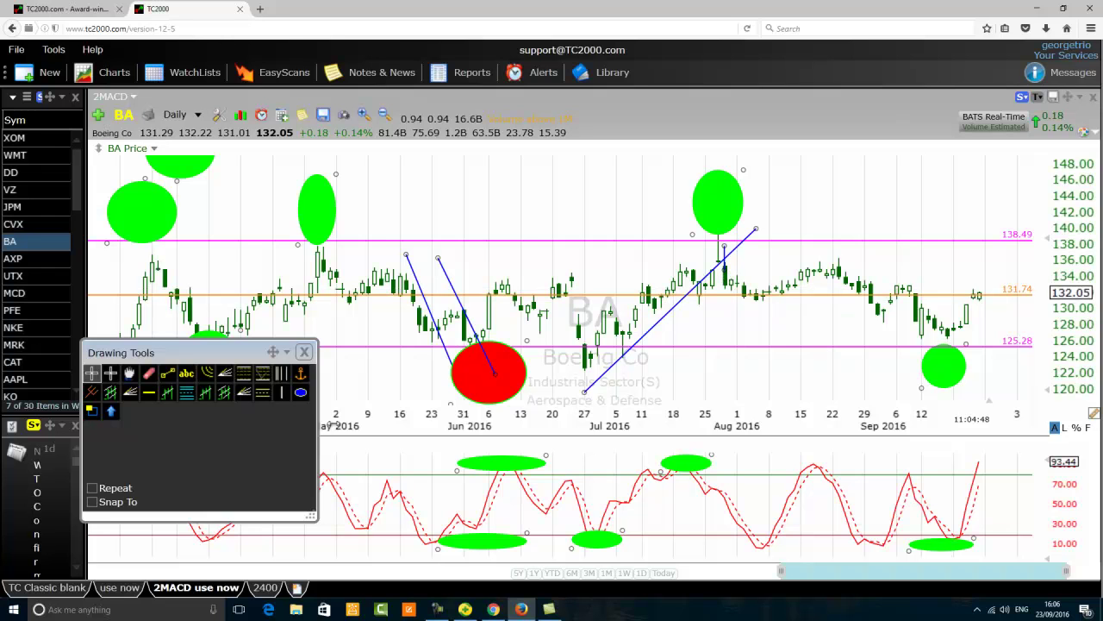
Step: Add a horizontal line at 134.62 just below the late-July 2016 peak and inspect the price move down towards the 125.28 support line
left_click(149, 392)
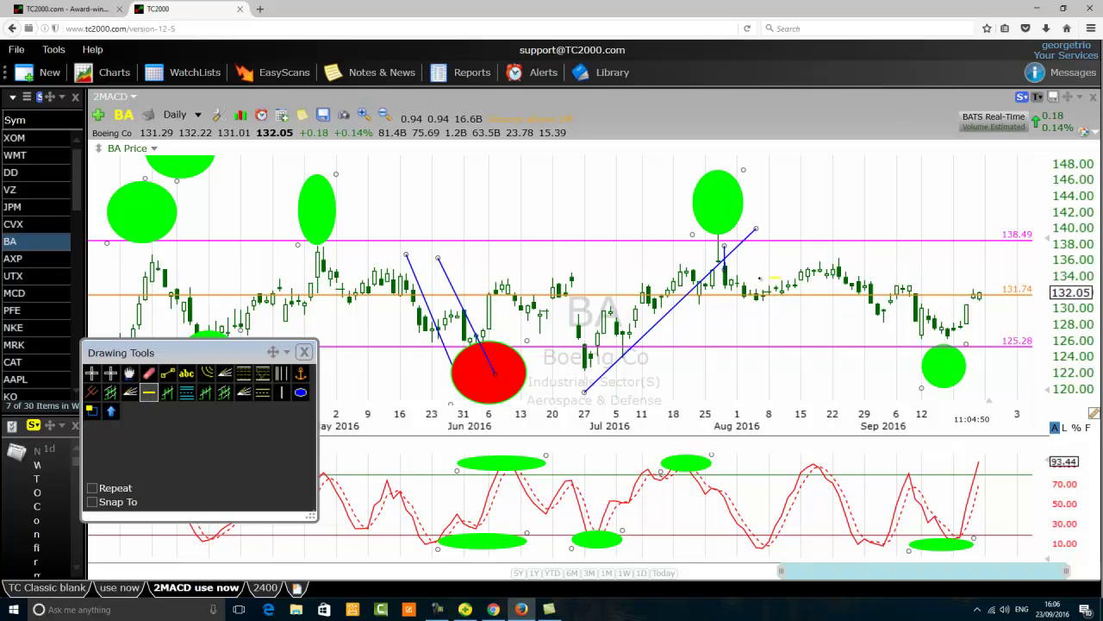
left_click(727, 272)
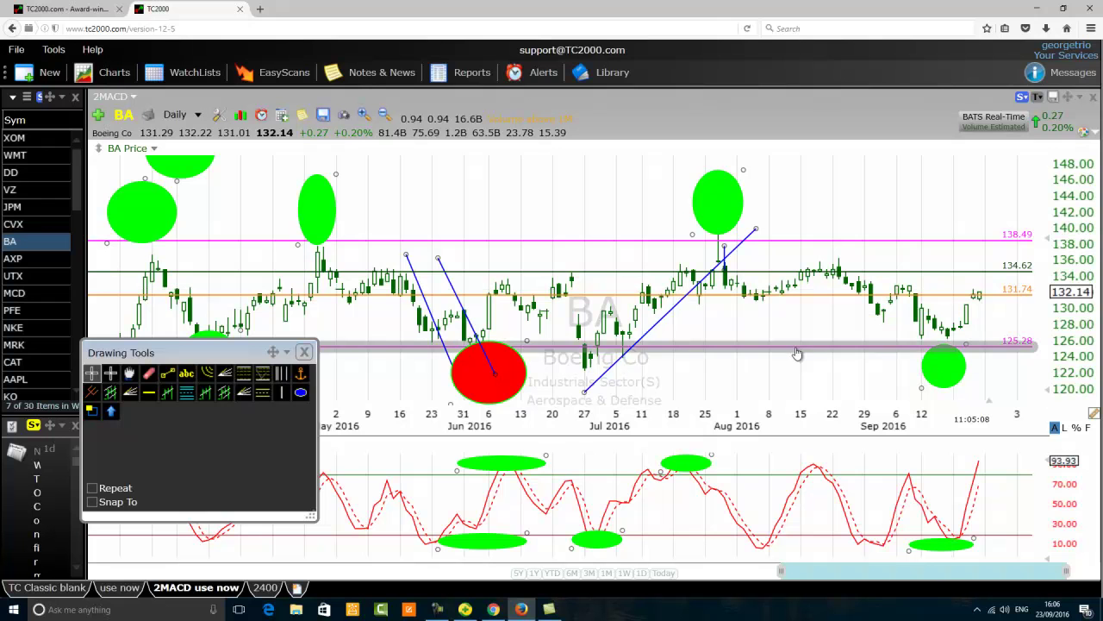
mouse_move(797, 353)
mouse_move(944, 349)
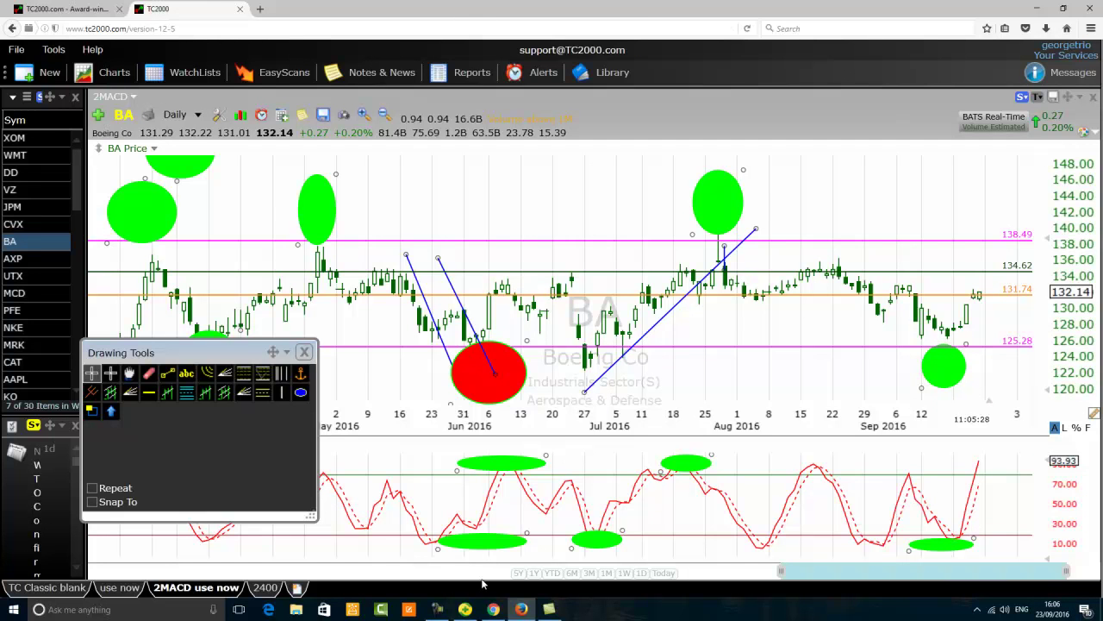
Step: Move the Drawing Tools palette down over the stochastics pane to uncover the March and April 2016 prices
left_click(438, 610)
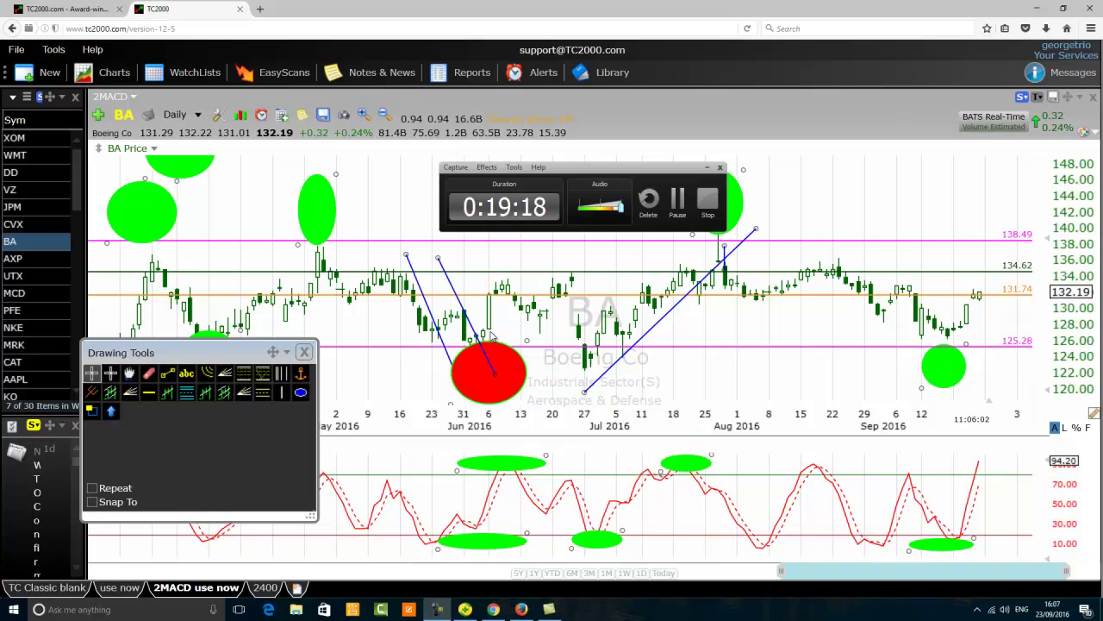
mouse_move(192, 359)
left_mouse_down()
mouse_move(256, 517)
mouse_move(238, 533)
mouse_move(288, 459)
left_mouse_up()
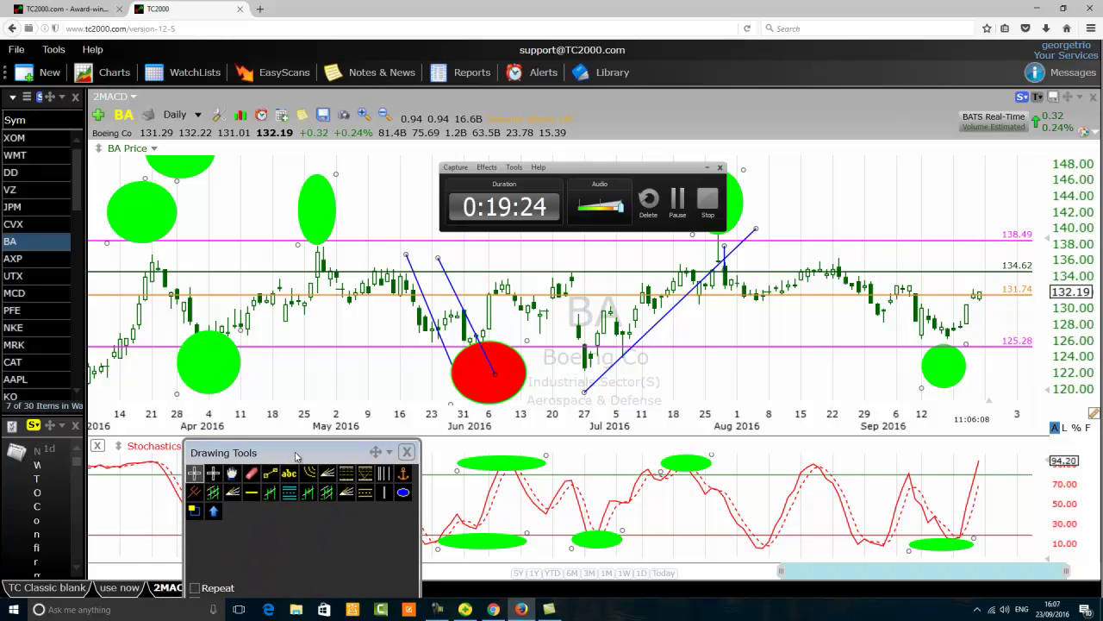